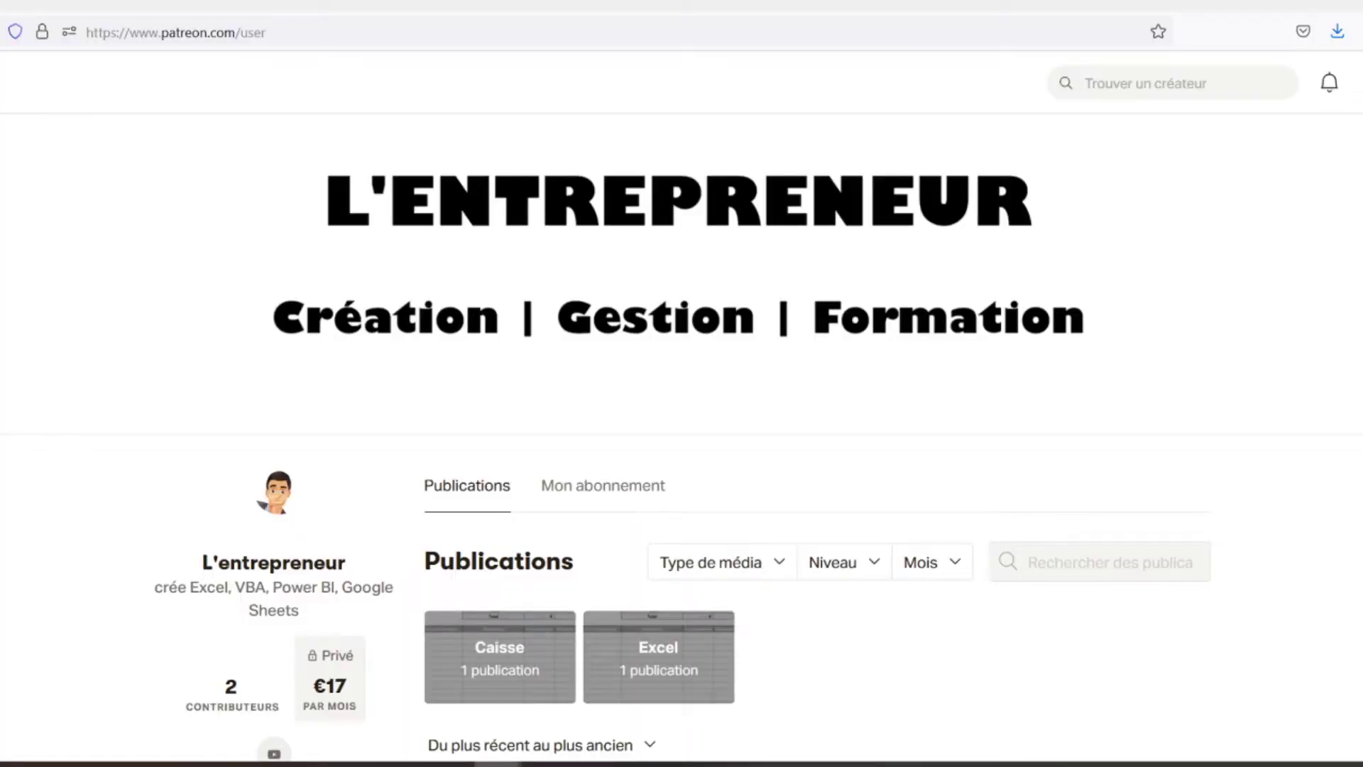
Scroll the Patreon page down to the Feuilles de caisse post with its caisse.xlsx attachment.
{"action": "scroll", "coordinate": [680, 437], "scroll_direction": "down", "scroll_amount": 3}
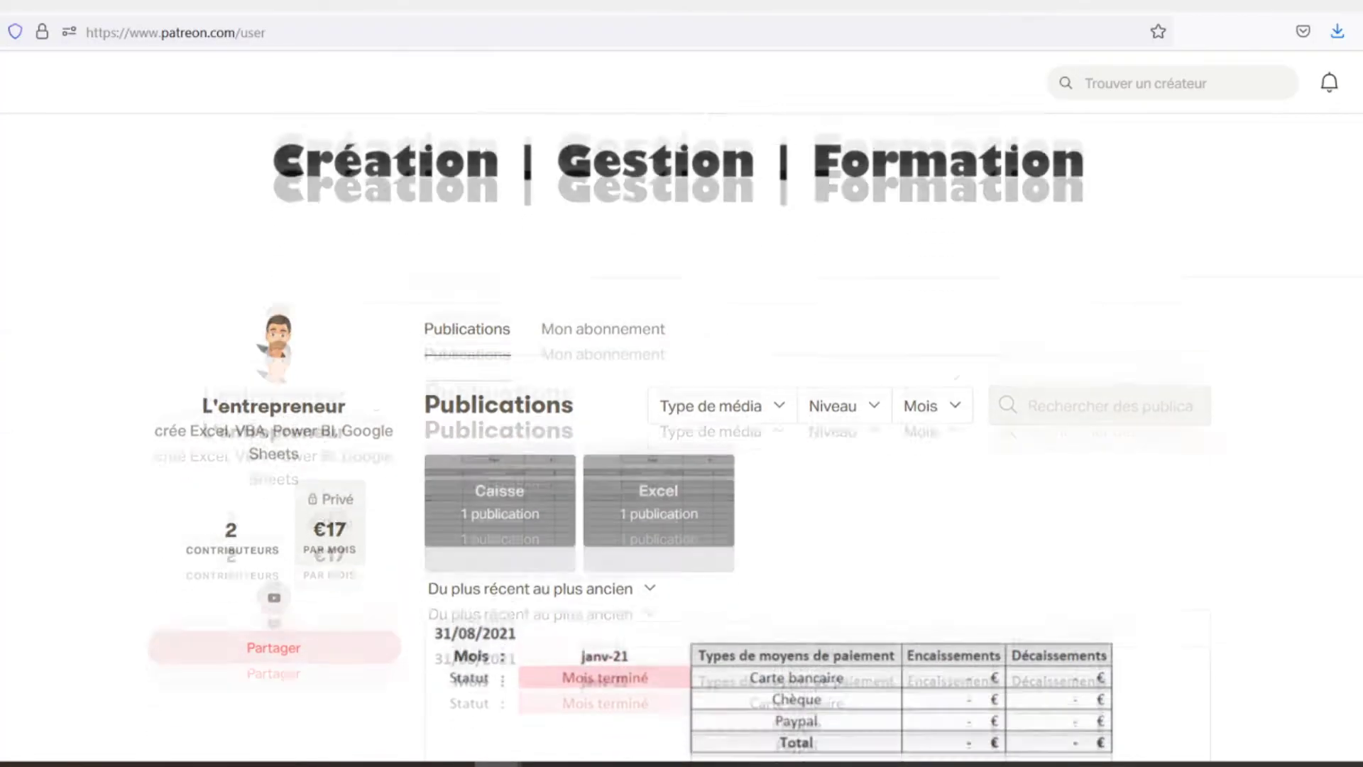
{"action": "scroll", "coordinate": [680, 437], "scroll_direction": "down", "scroll_amount": 2}
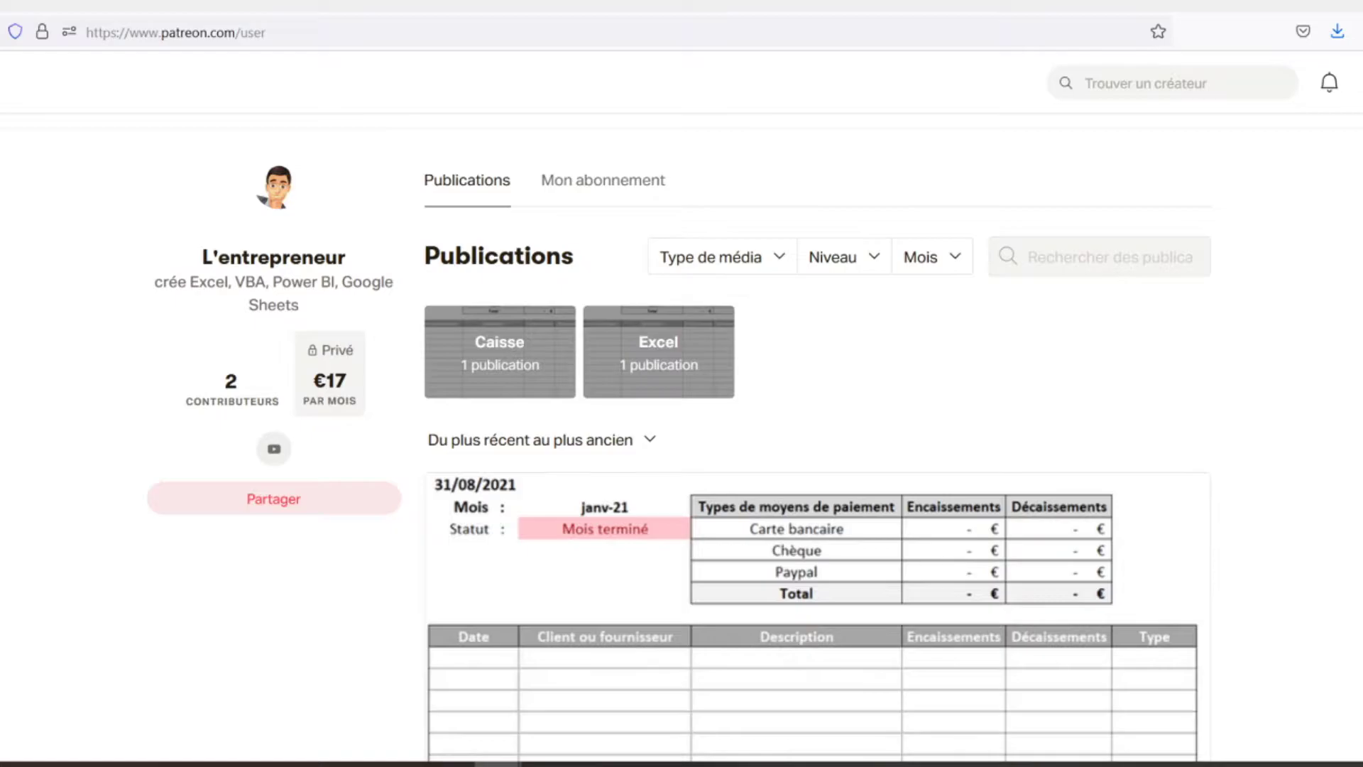
{"action": "scroll", "coordinate": [680, 437], "scroll_direction": "down", "scroll_amount": 2}
{"action": "scroll", "coordinate": [681, 437], "scroll_direction": "down", "scroll_amount": 2}
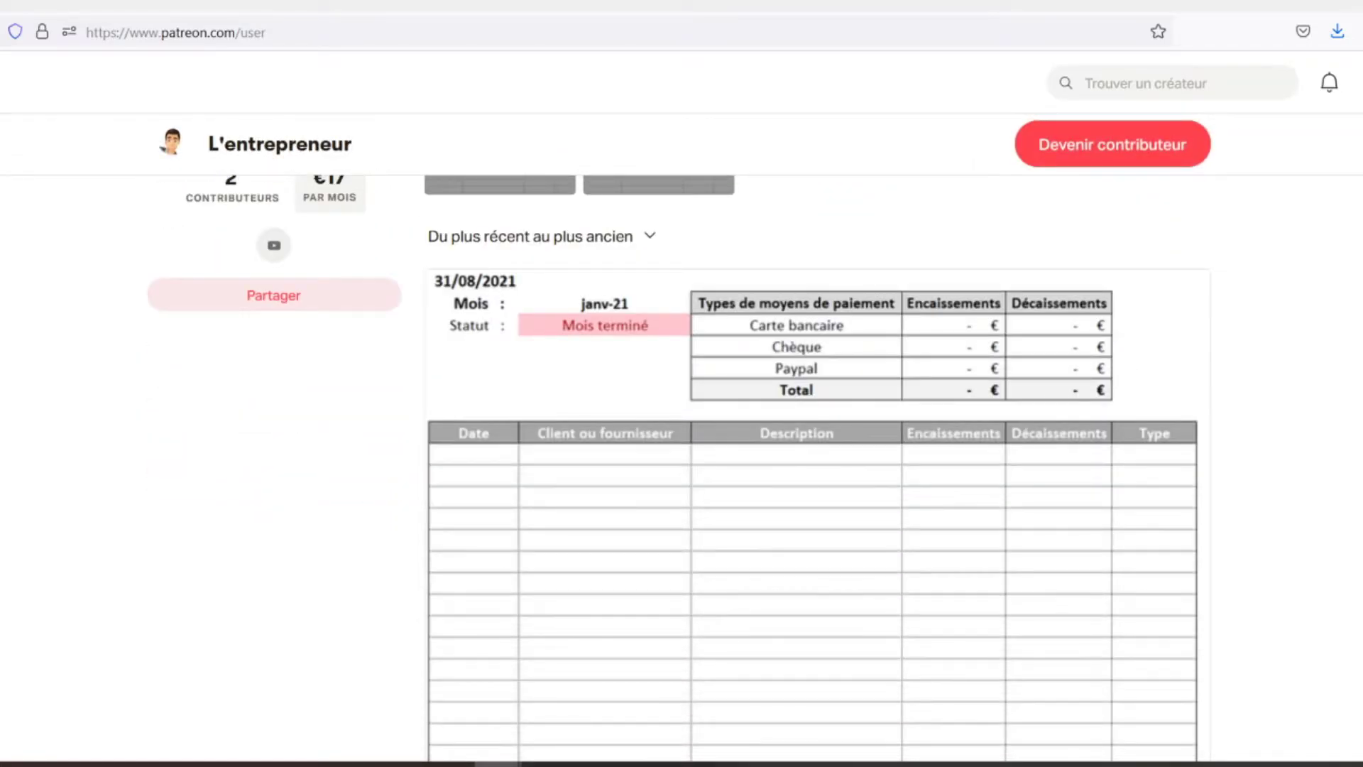
{"action": "scroll", "coordinate": [680, 438], "scroll_direction": "down", "scroll_amount": 2}
{"action": "scroll", "coordinate": [680, 437], "scroll_direction": "down", "scroll_amount": 2}
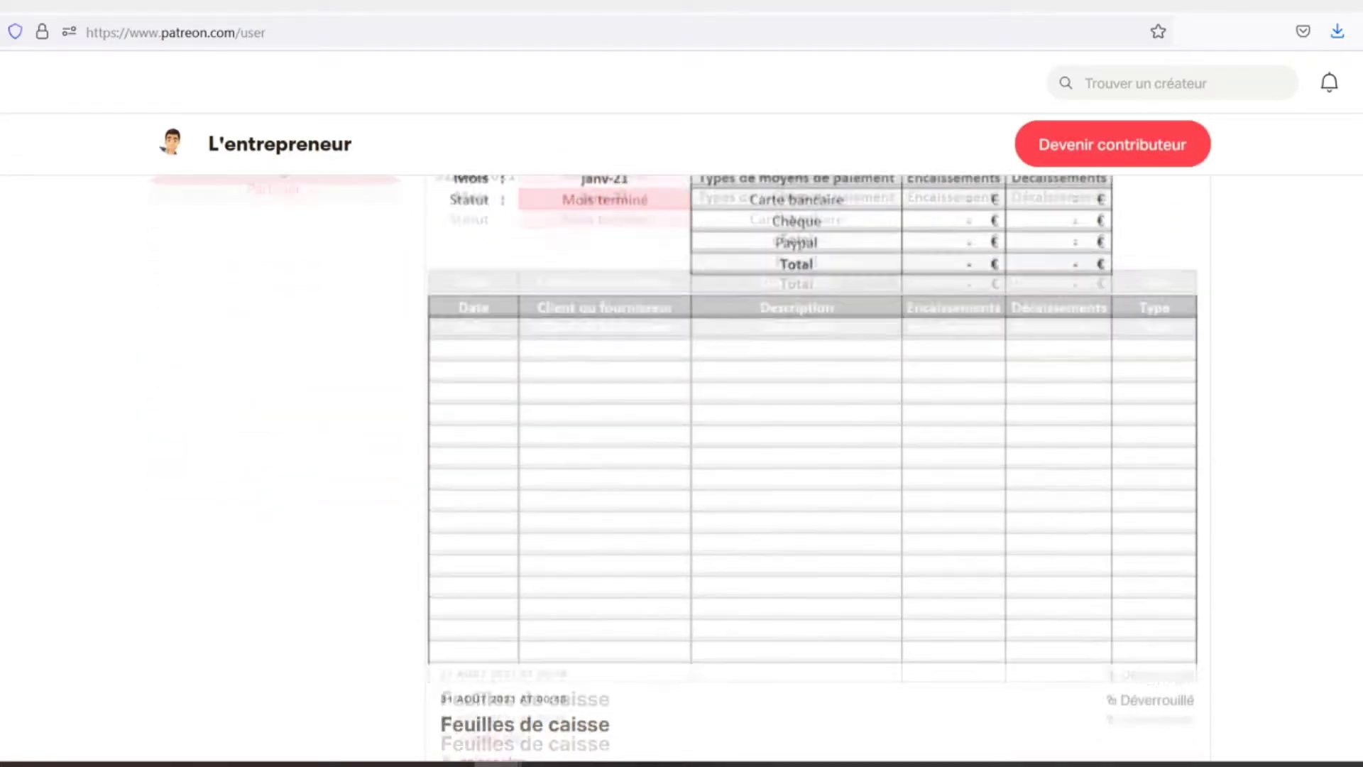
{"action": "scroll", "coordinate": [680, 437], "scroll_direction": "down", "scroll_amount": 2}
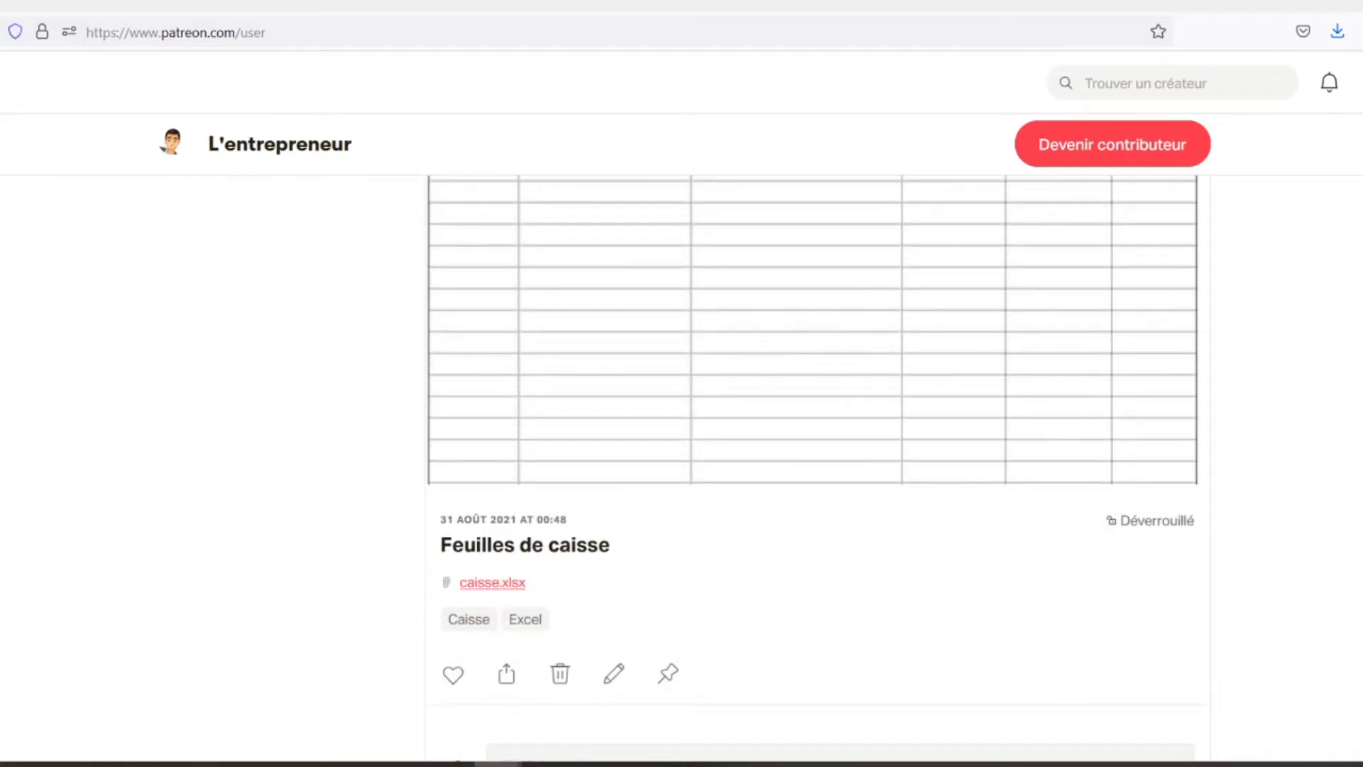
{"action": "scroll", "coordinate": [681, 438], "scroll_direction": "down", "scroll_amount": 2}
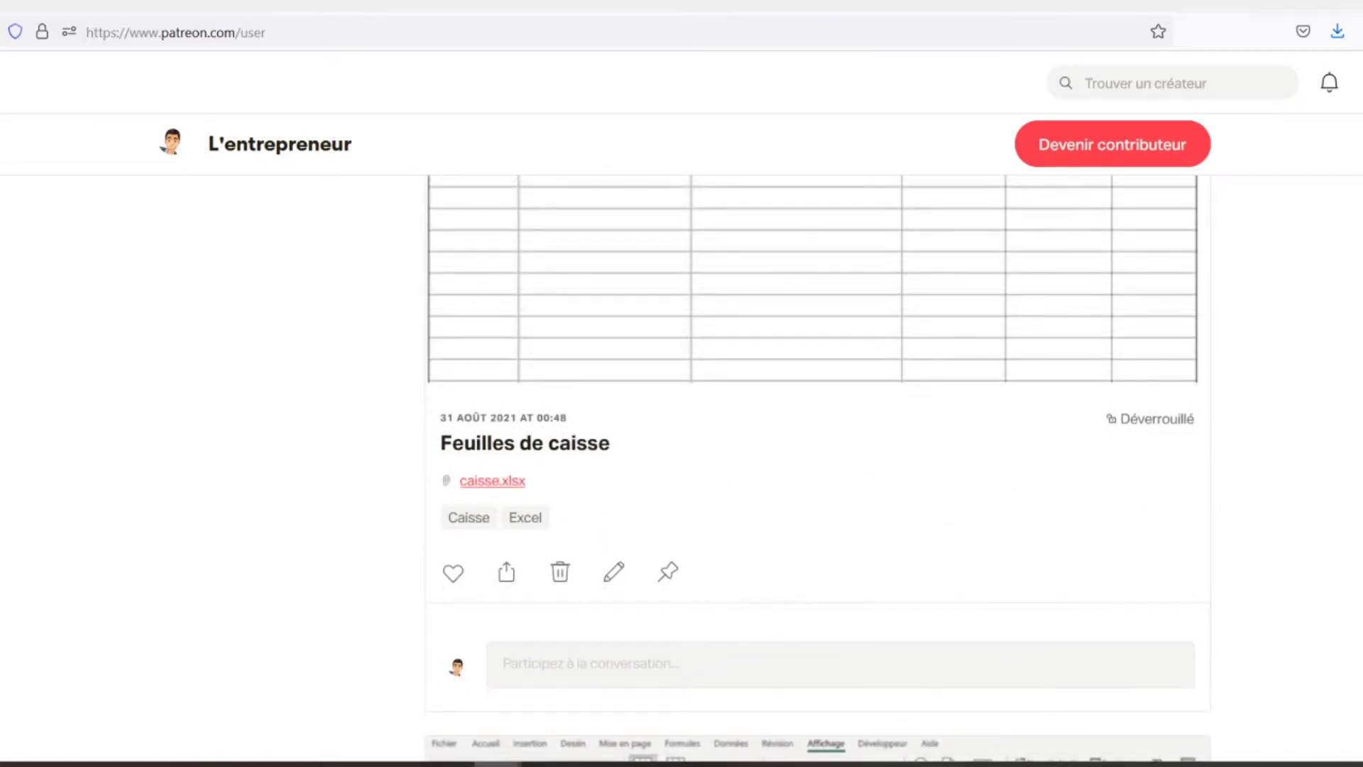
{"action": "scroll", "coordinate": [681, 437], "scroll_direction": "down", "scroll_amount": 2}
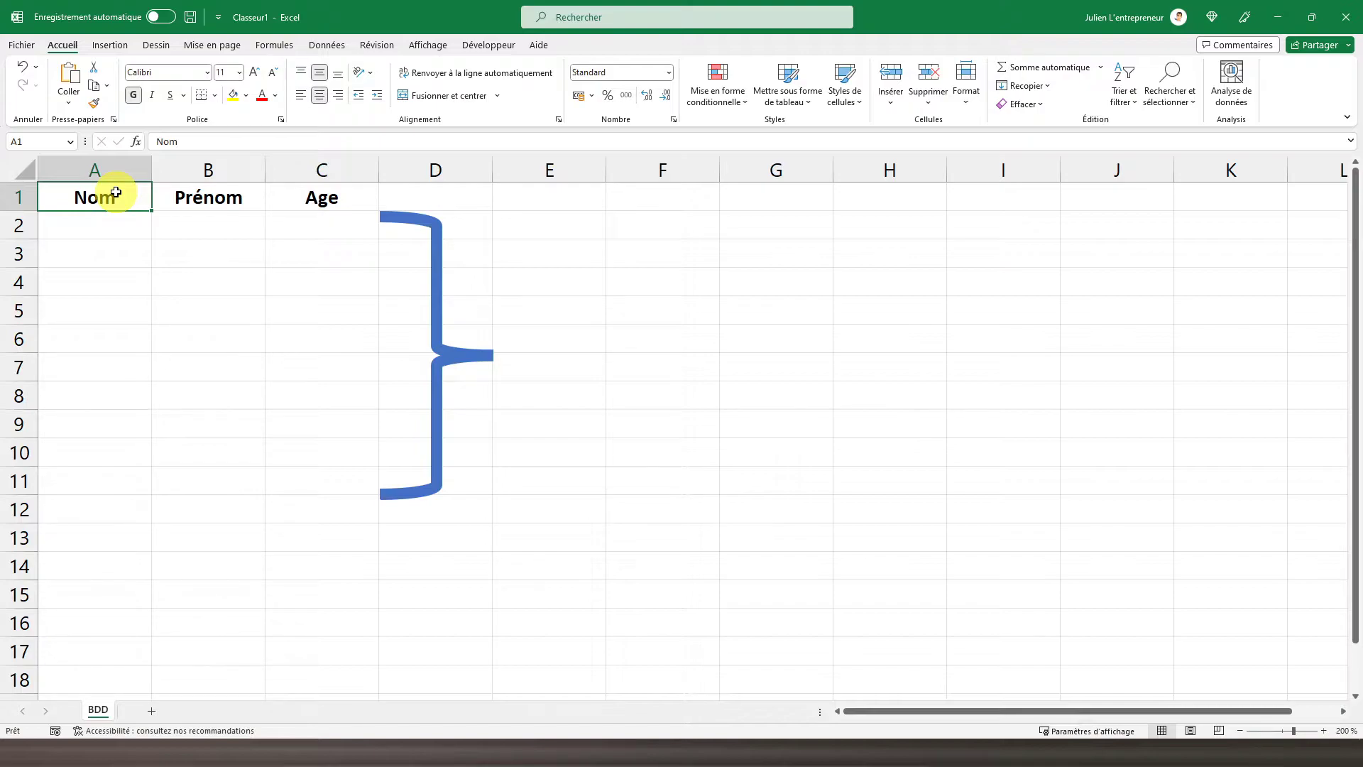
Enable the Développeur ribbon tab through Options > Personnaliser le ruban and confirm with OK.
{"action": "left_click", "coordinate": [474, 44]}
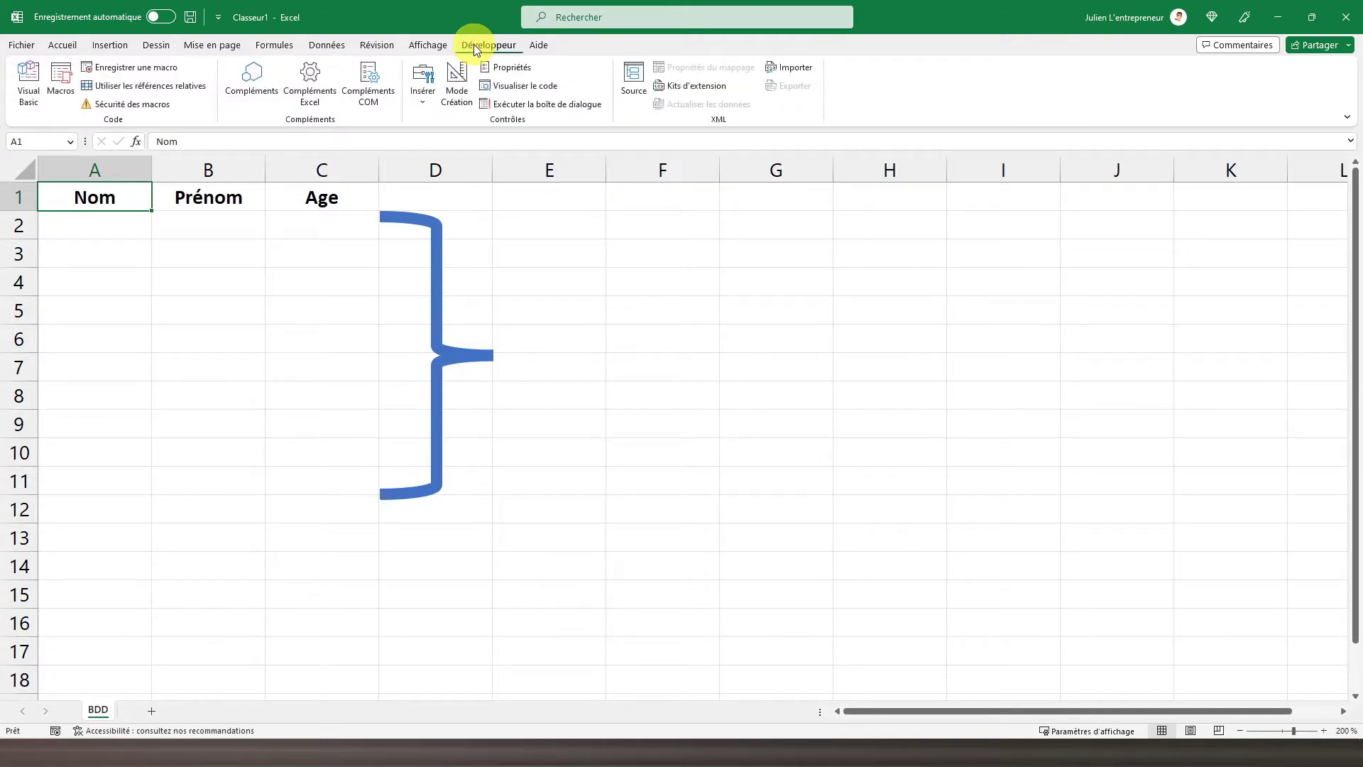
{"action": "left_click", "coordinate": [27, 47]}
{"action": "left_click", "coordinate": [47, 715]}
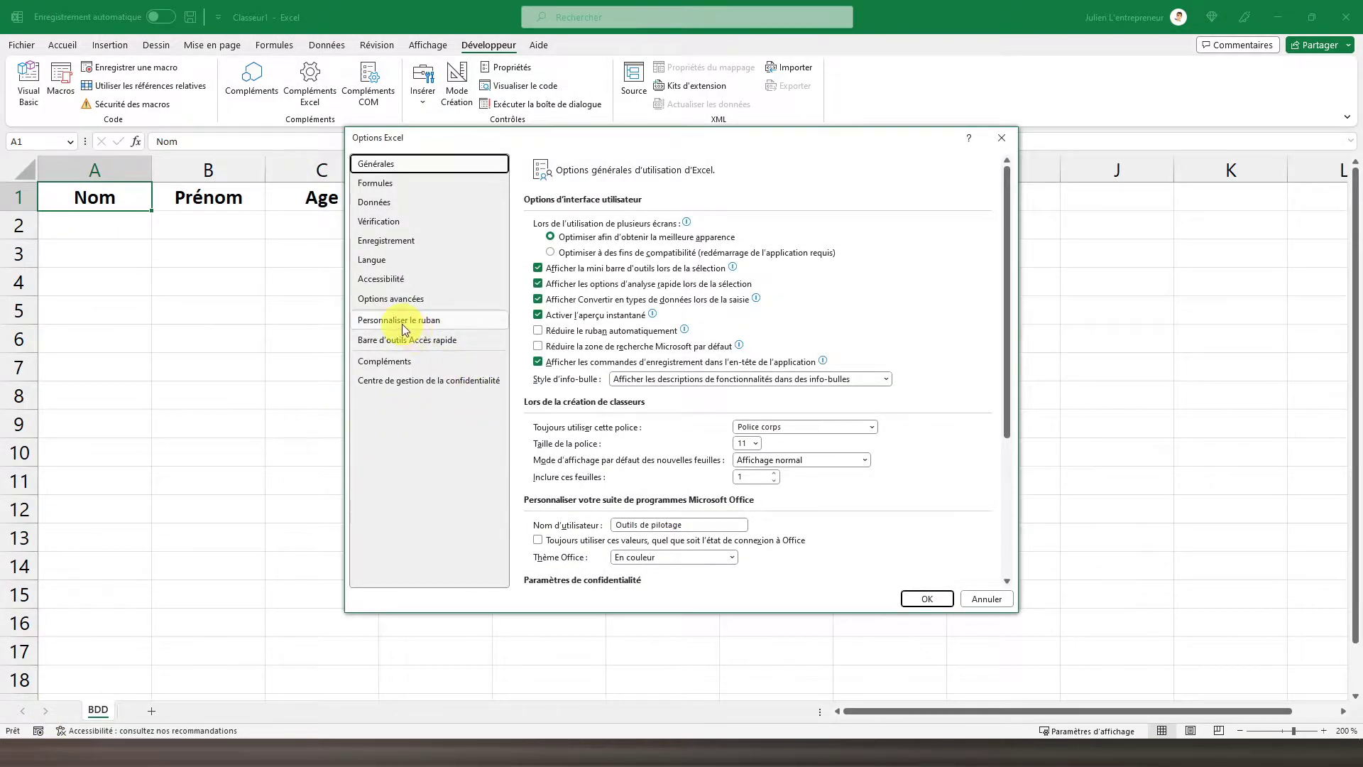
{"action": "left_click", "coordinate": [403, 320]}
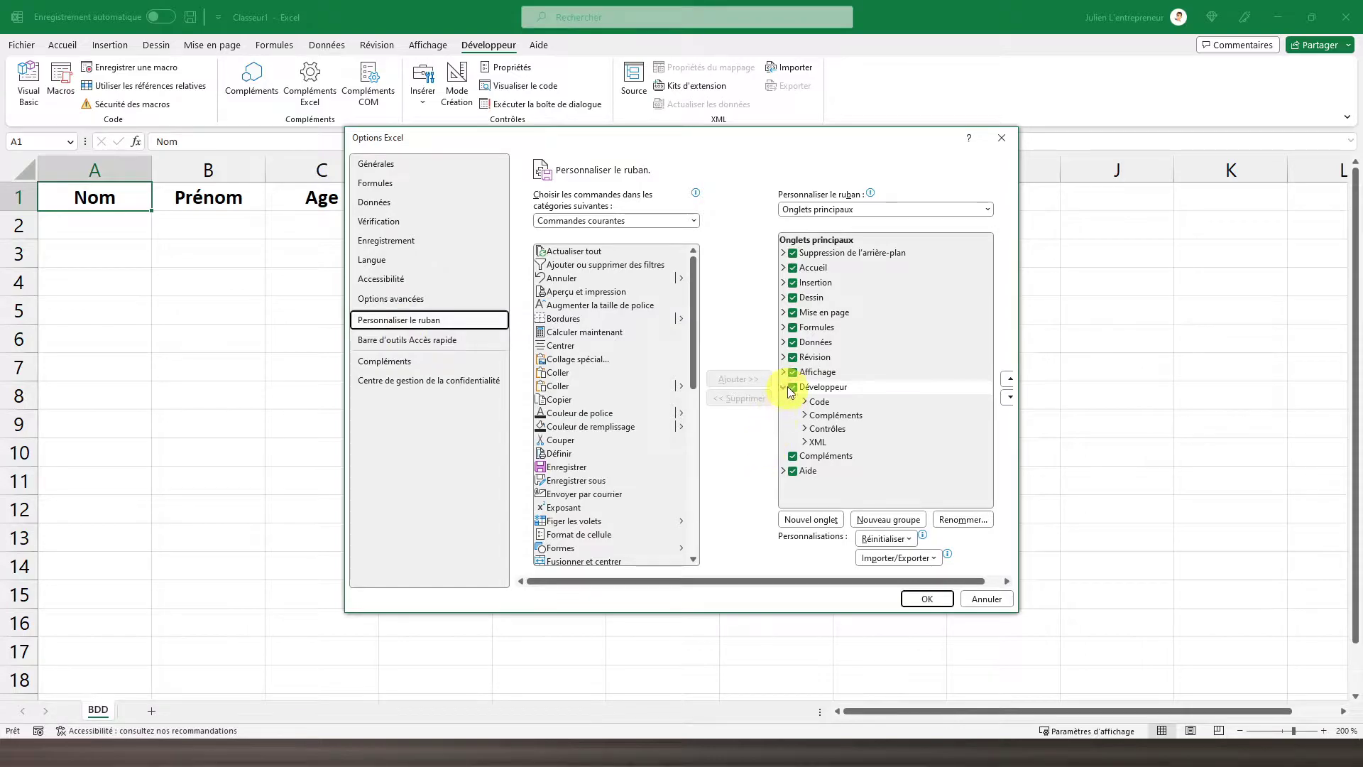
{"action": "left_click", "coordinate": [917, 600]}
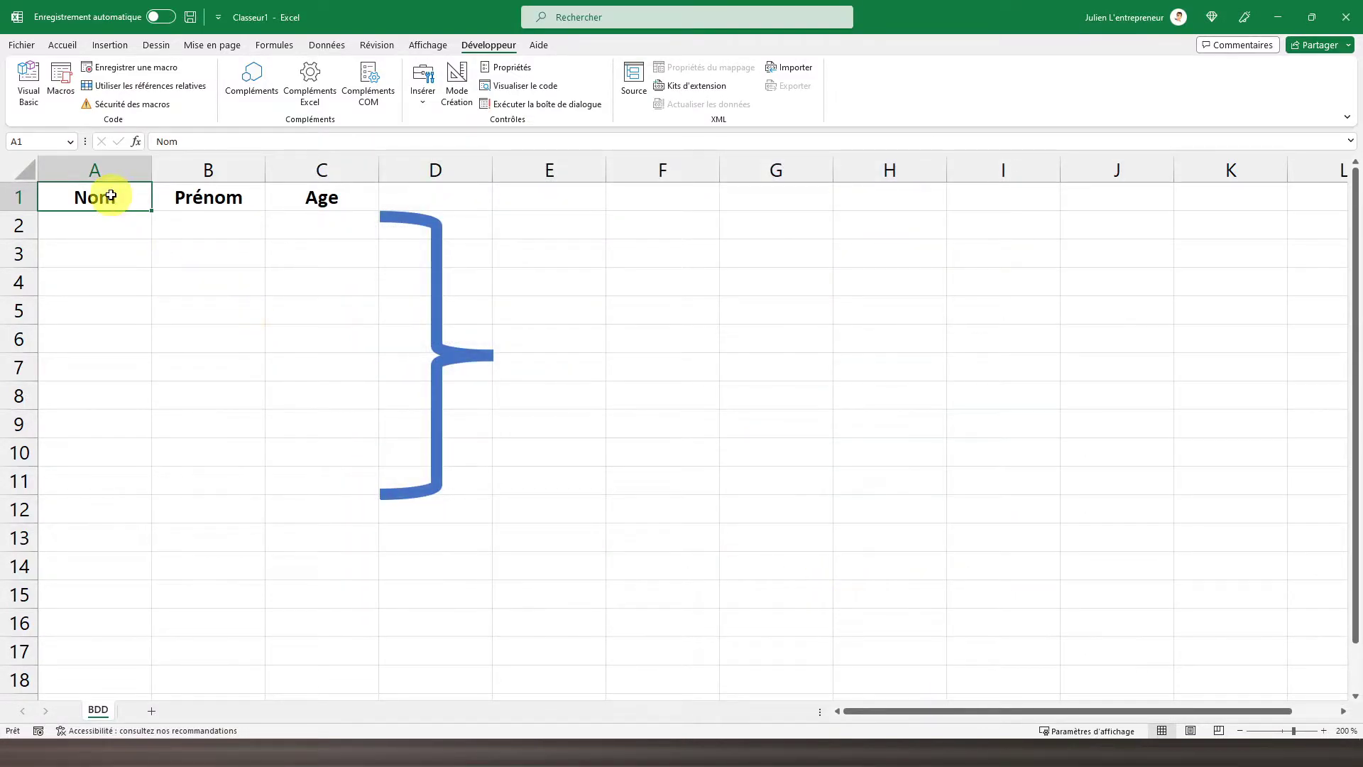
{"action": "left_click", "coordinate": [424, 105]}
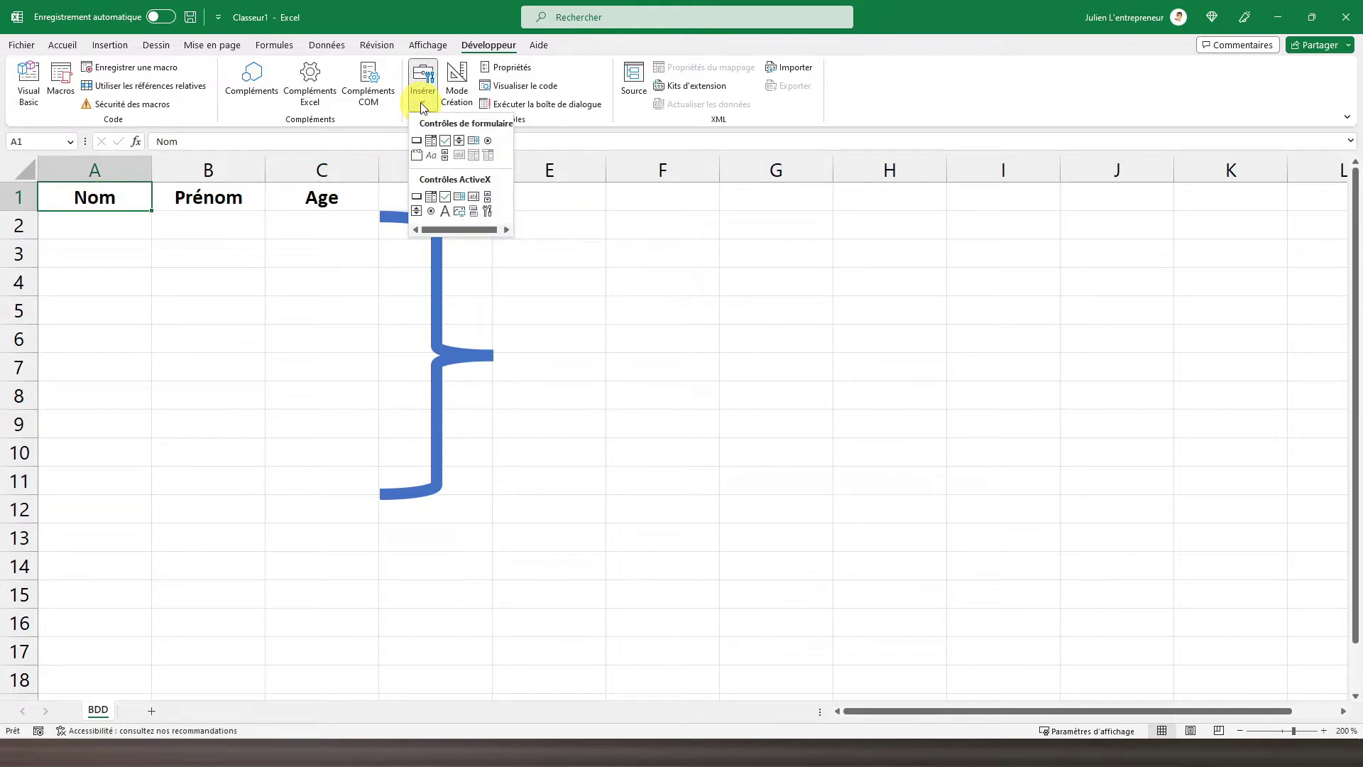
Draw a form button around E6:F7 beside the brace and relabel it 'Ajouter une personne'.
{"action": "left_click", "coordinate": [418, 141]}
{"action": "left_click_drag", "start_coordinate": [495, 324], "coordinate": [641, 388]}
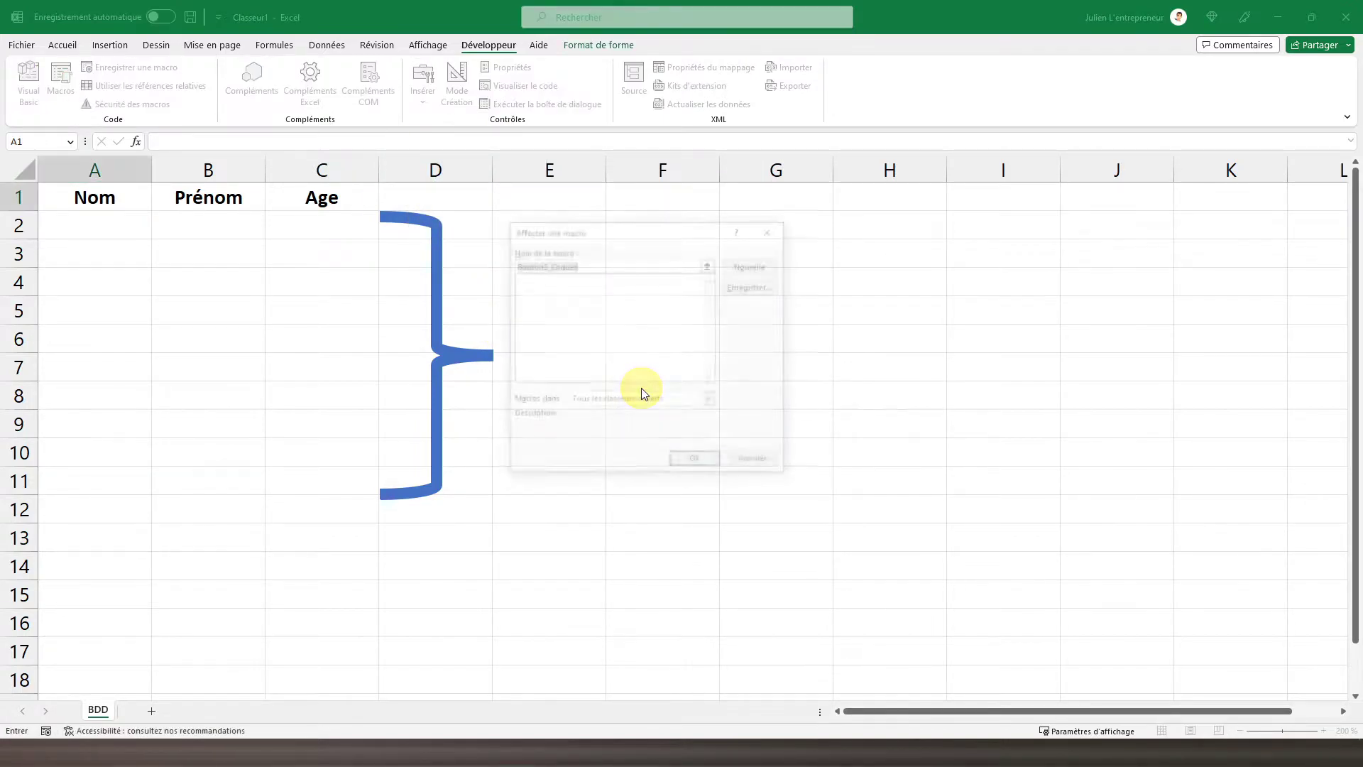
{"action": "left_click", "coordinate": [688, 458]}
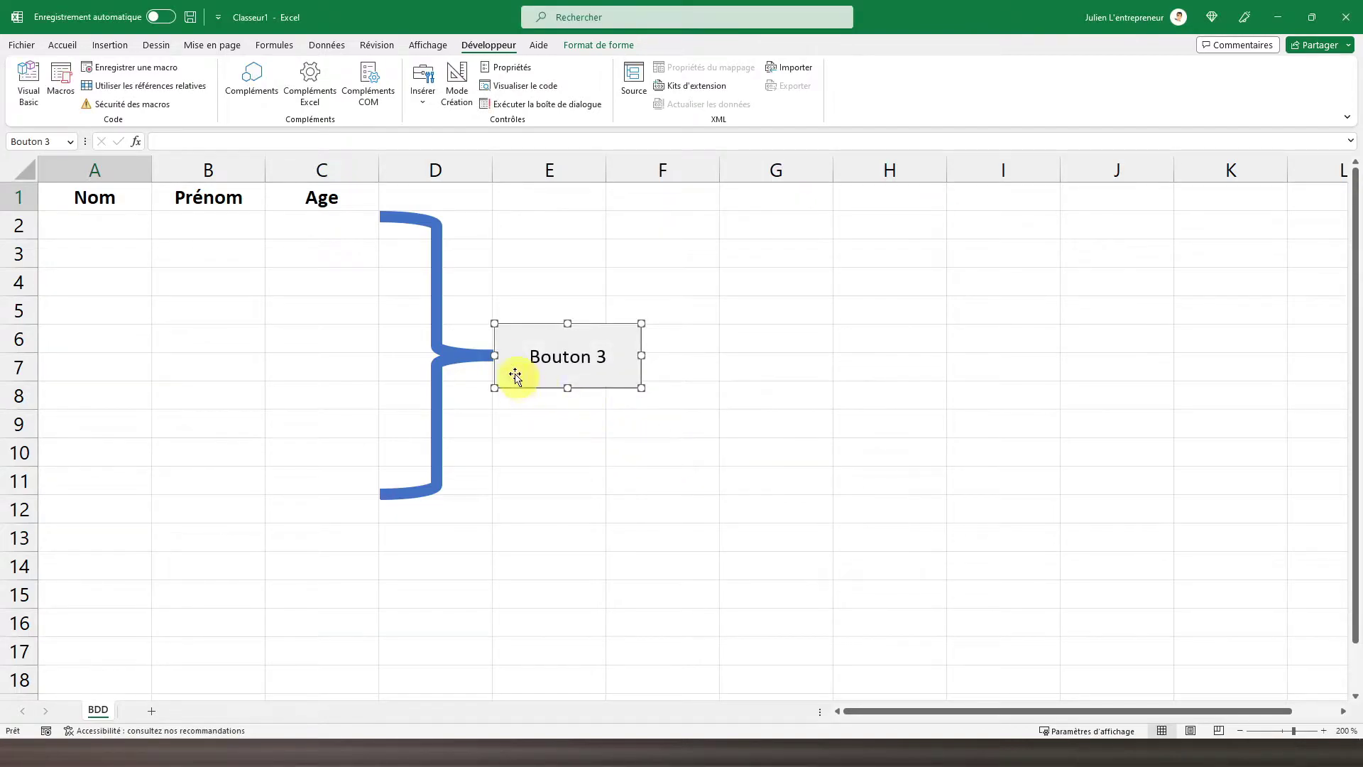
{"action": "left_click", "coordinate": [534, 357]}
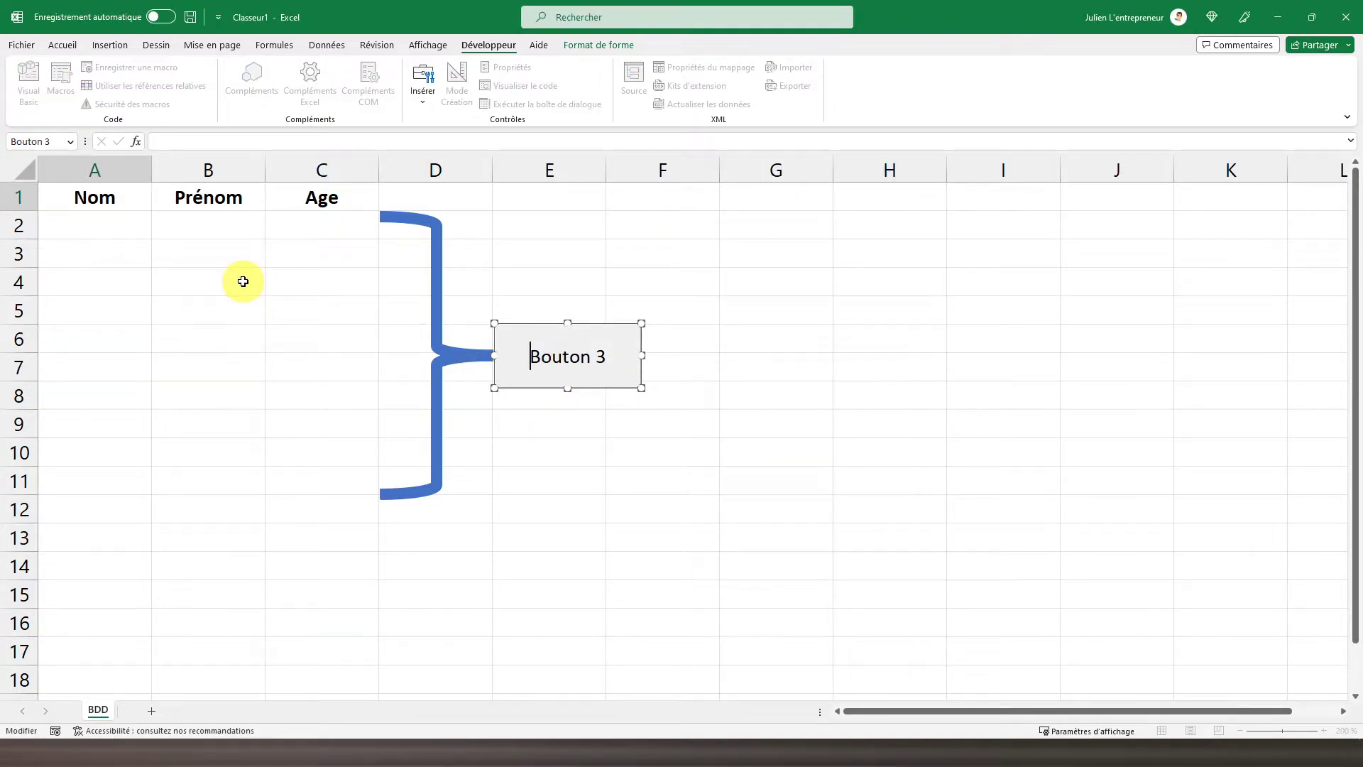
{"action": "key", "text": "Delete"}
{"action": "key", "text": "Delete"}
{"action": "key", "text": "Delete"}
{"action": "key", "text": "Delete"}
{"action": "key", "text": "Delete"}
{"action": "key", "text": "Delete"}
{"action": "key", "text": "Delete"}
{"action": "key", "text": "Delete"}
{"action": "type", "text": "Ajouter une pers"}
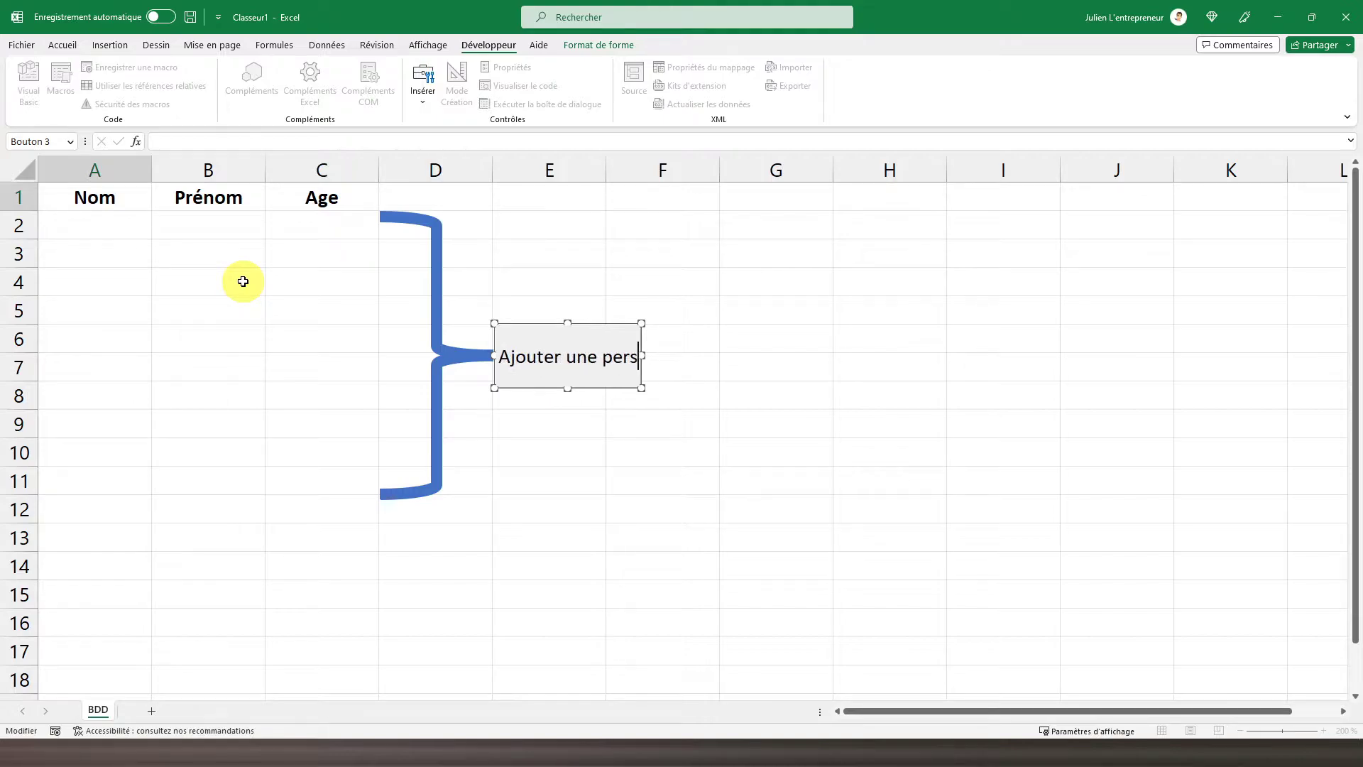
{"action": "type", "text": "onne"}
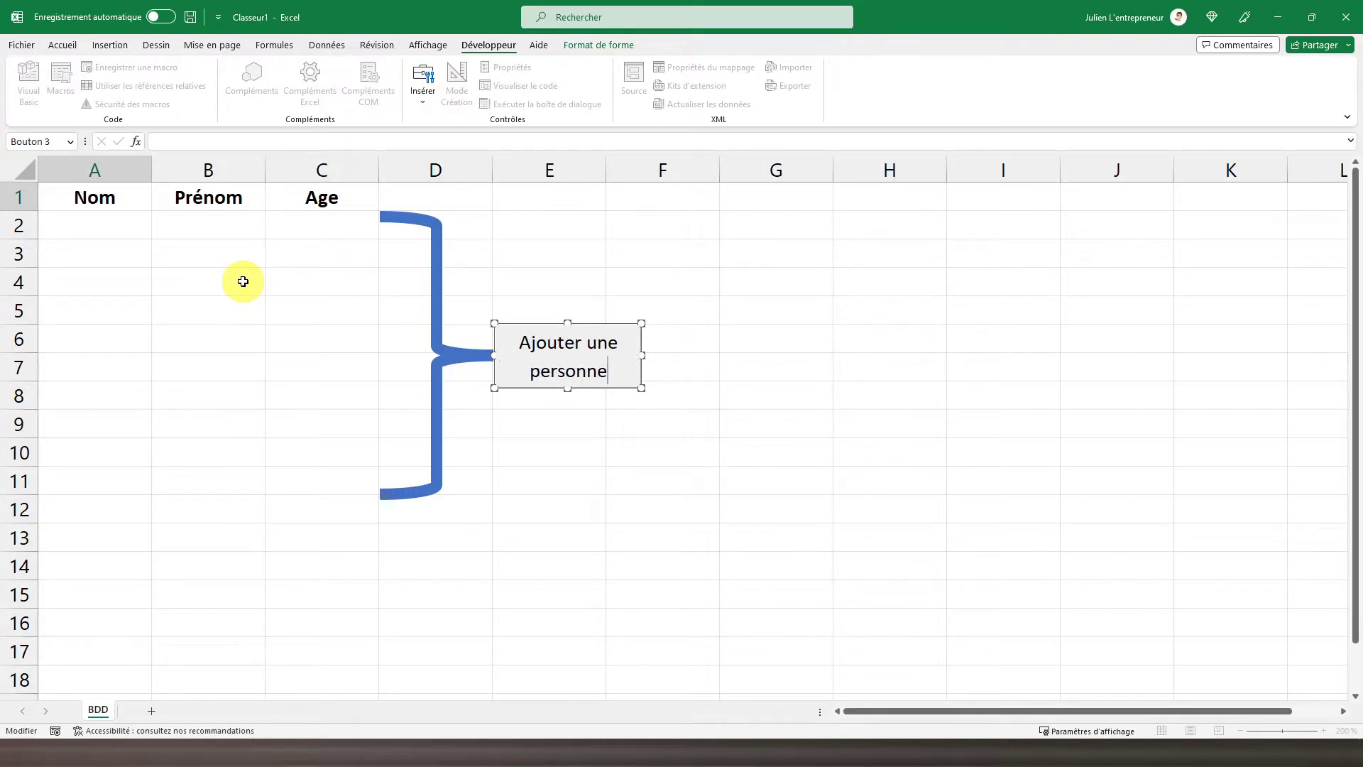
{"action": "key", "text": "shift+Left"}
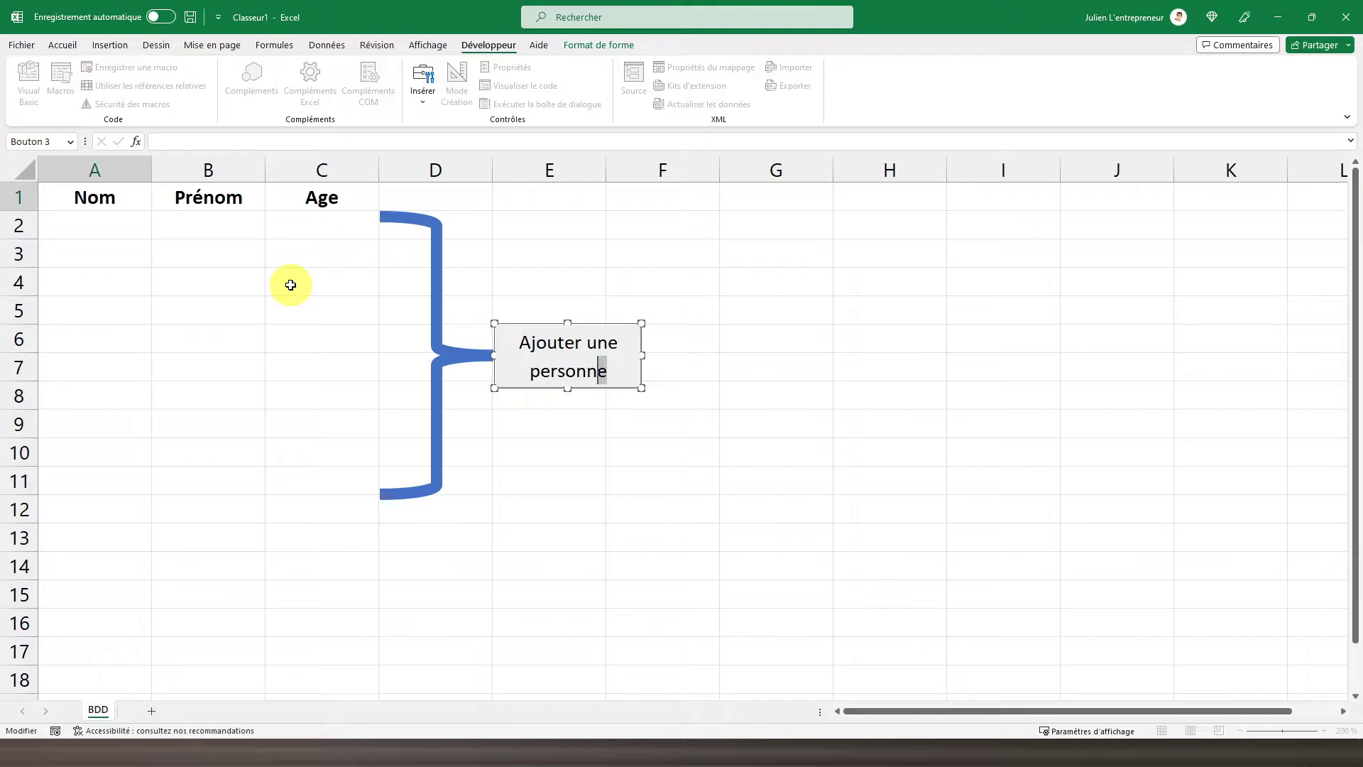
{"action": "key", "text": "shift+Left"}
{"action": "key", "text": "shift+Left"}
{"action": "key", "text": "shift+Left"}
{"action": "key", "text": "shift+Left"}
{"action": "key", "text": "shift+Left"}
{"action": "key", "text": "shift+Left"}
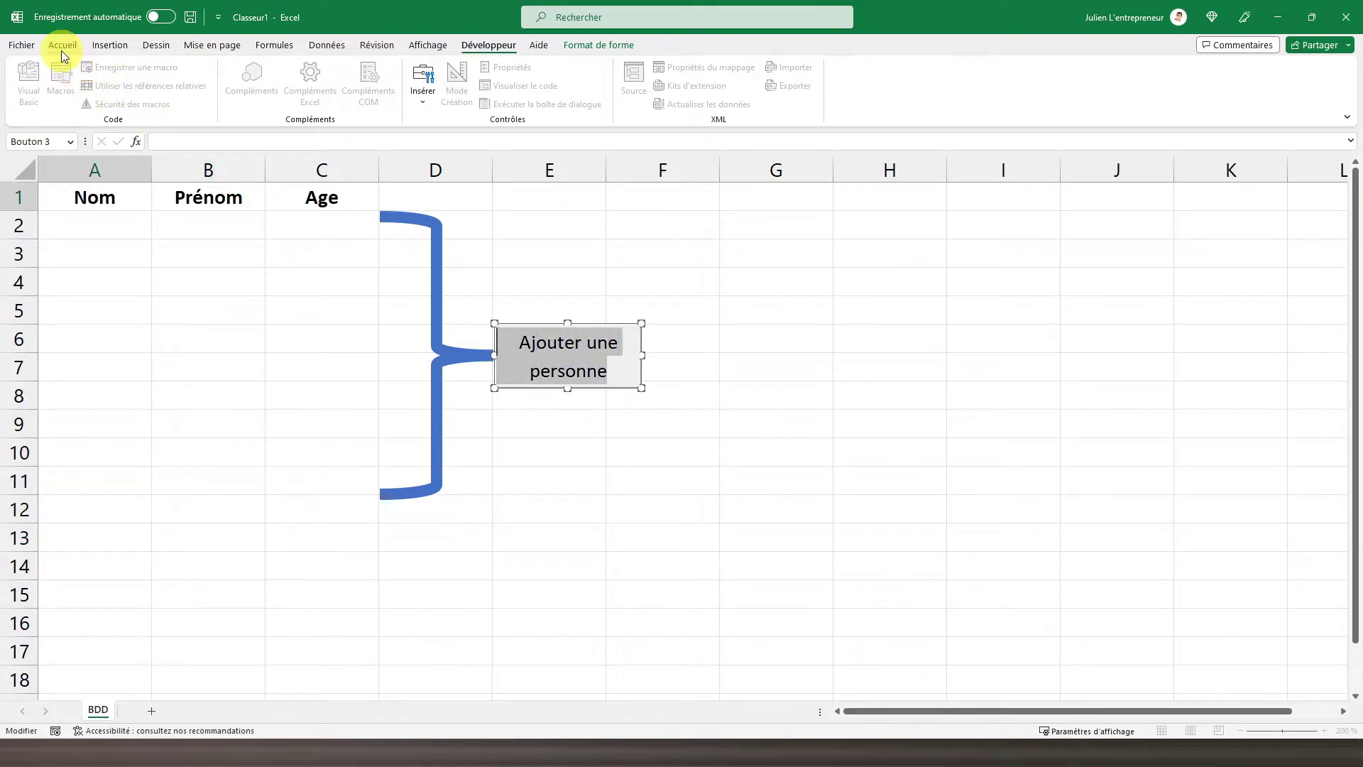
Make the Ajouter une personne button label bold.
{"action": "left_click", "coordinate": [62, 45]}
{"action": "left_click", "coordinate": [135, 96]}
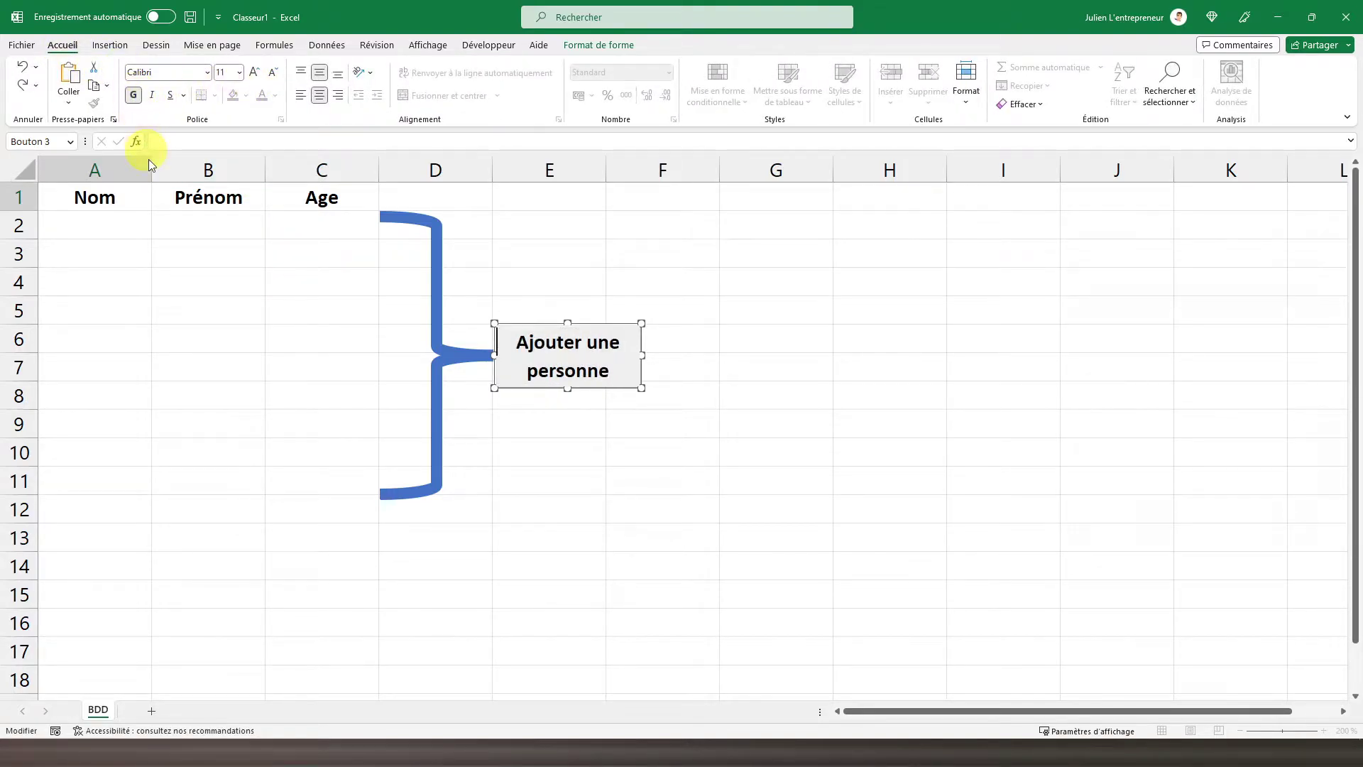
{"action": "left_click", "coordinate": [93, 201]}
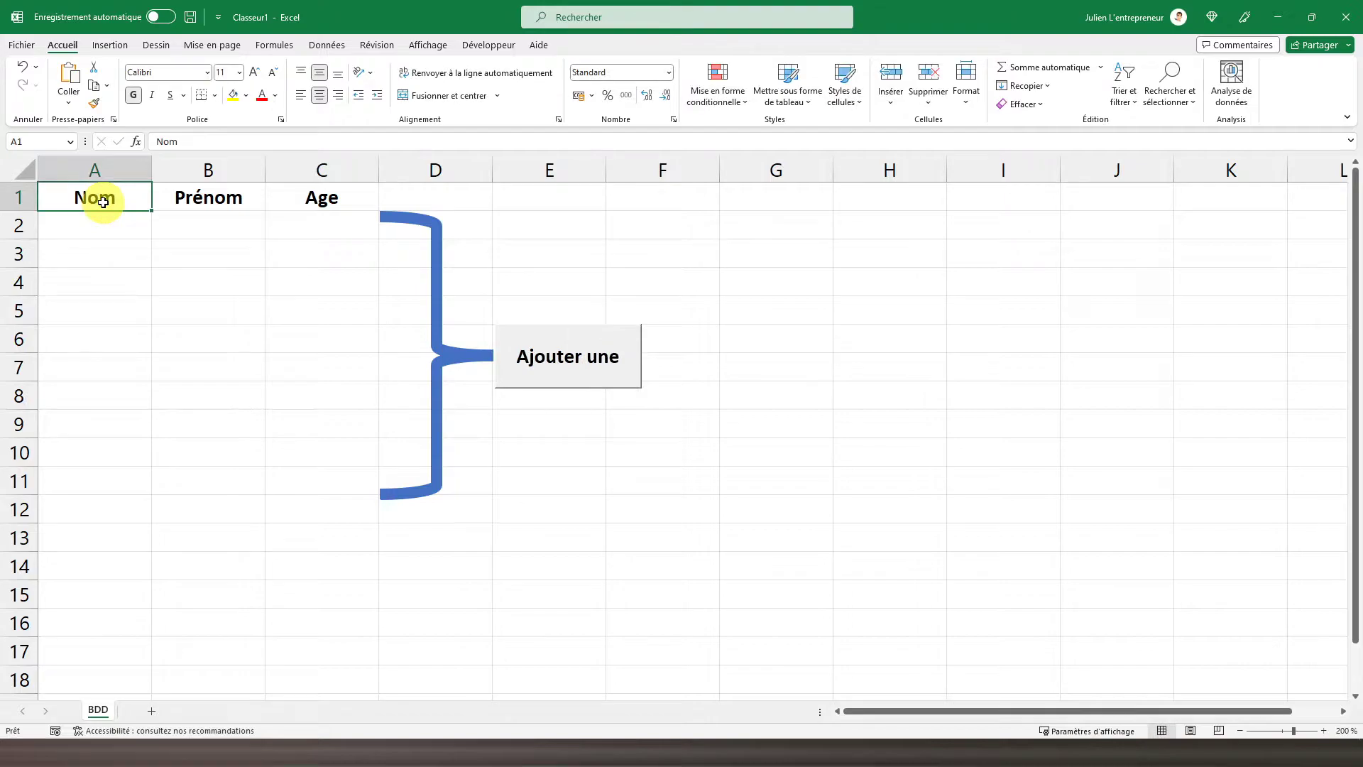
Stretch the button slightly taller so its label fits on two lines.
{"action": "right_click", "coordinate": [517, 350]}
{"action": "left_click", "coordinate": [333, 334]}
{"action": "left_click_drag", "start_coordinate": [568, 323], "coordinate": [568, 315]}
{"action": "left_click_drag", "start_coordinate": [568, 388], "coordinate": [570, 392]}
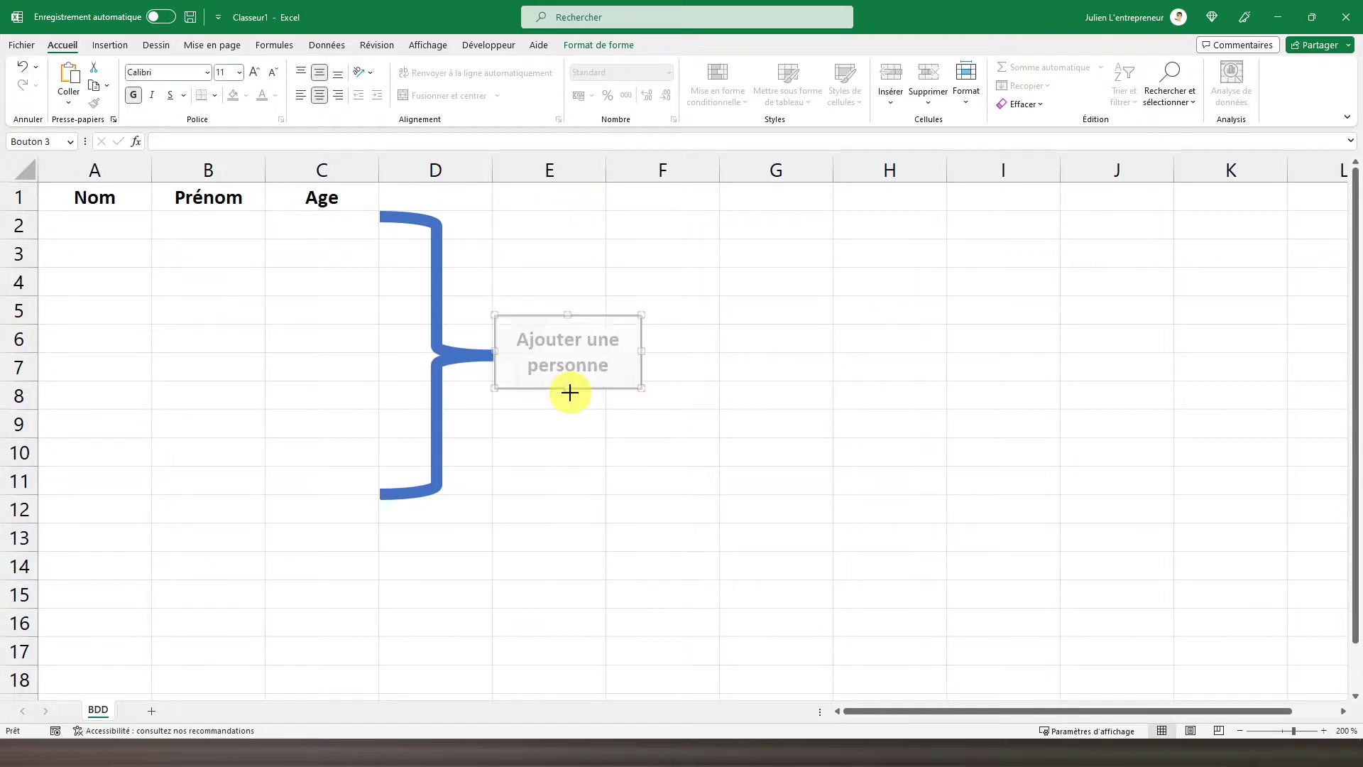
{"action": "left_click", "coordinate": [199, 267]}
{"action": "left_click", "coordinate": [95, 205]}
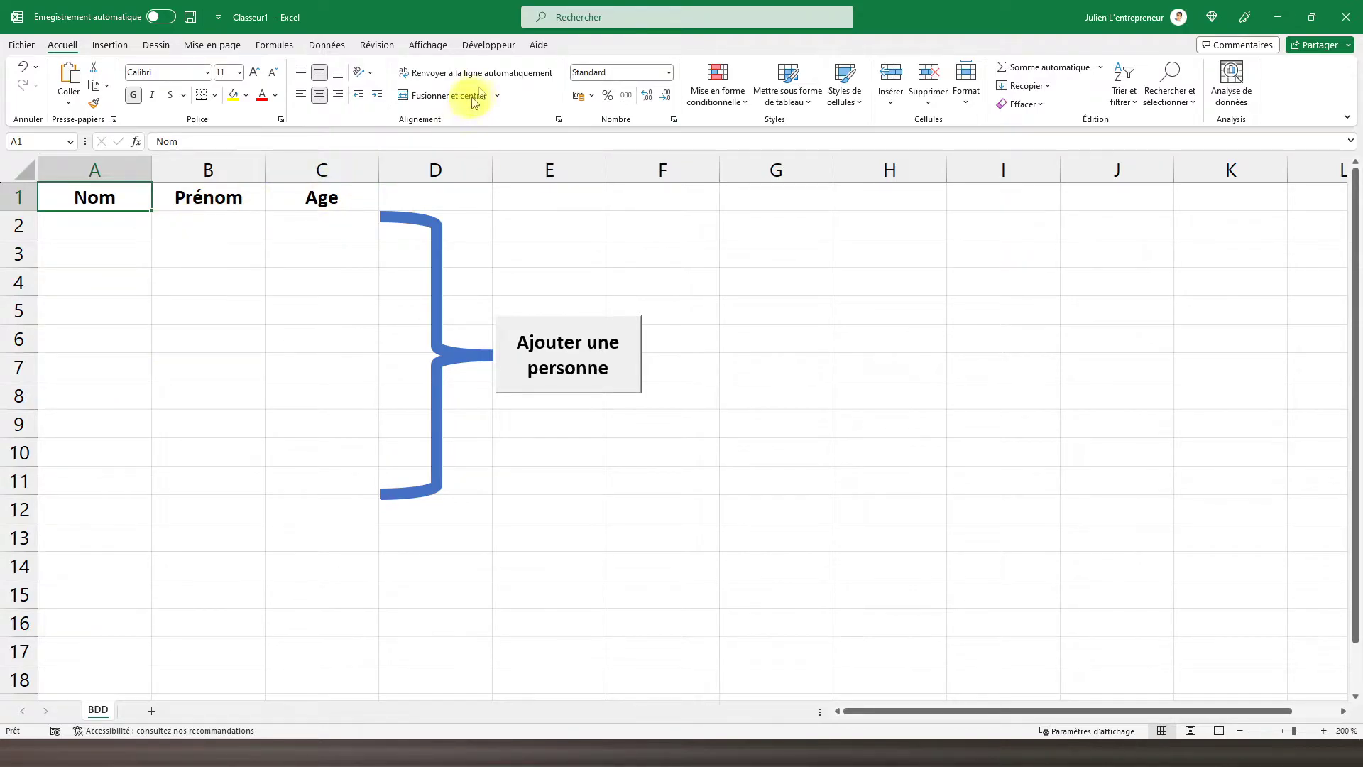
{"action": "left_click", "coordinate": [474, 48]}
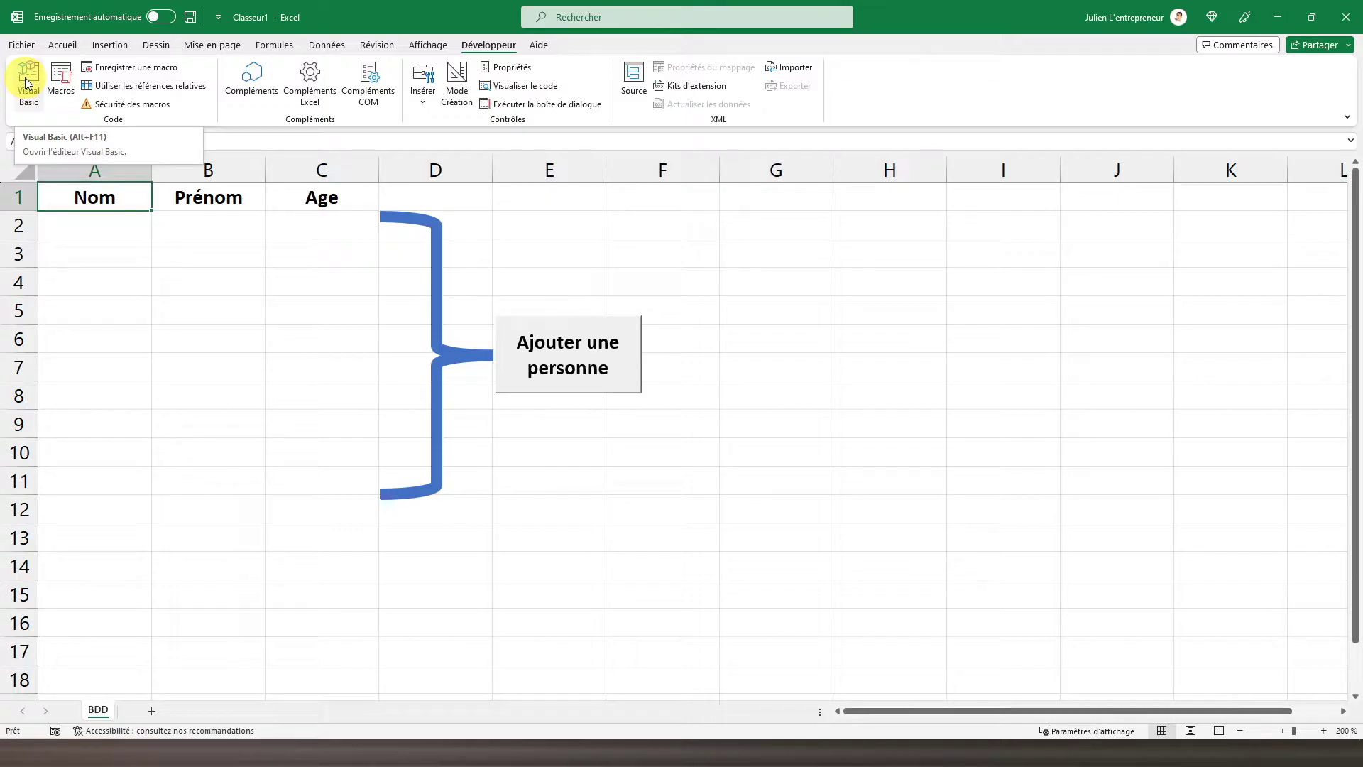
Open the Visual Basic editor and insert a new UserForm into the Classeur1 project.
{"action": "left_click", "coordinate": [27, 83]}
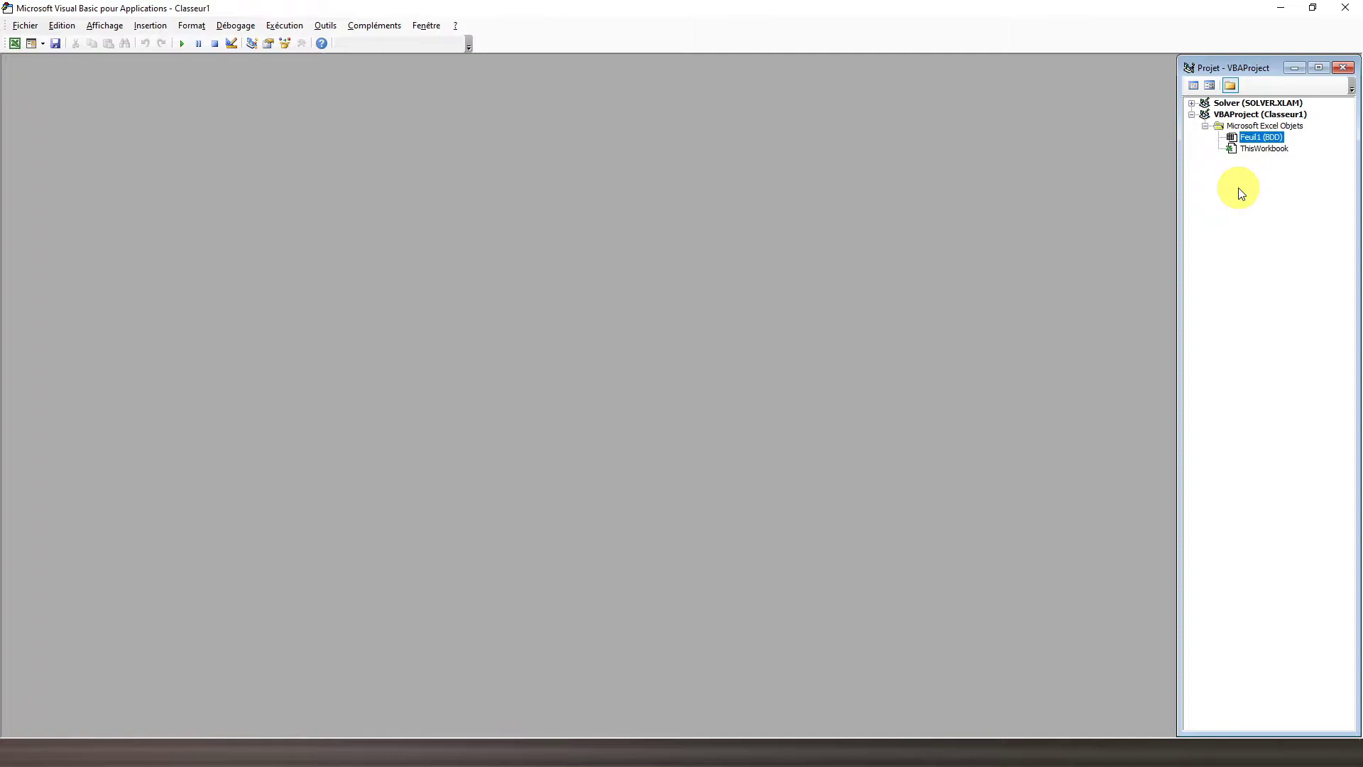
{"action": "left_click", "coordinate": [98, 25]}
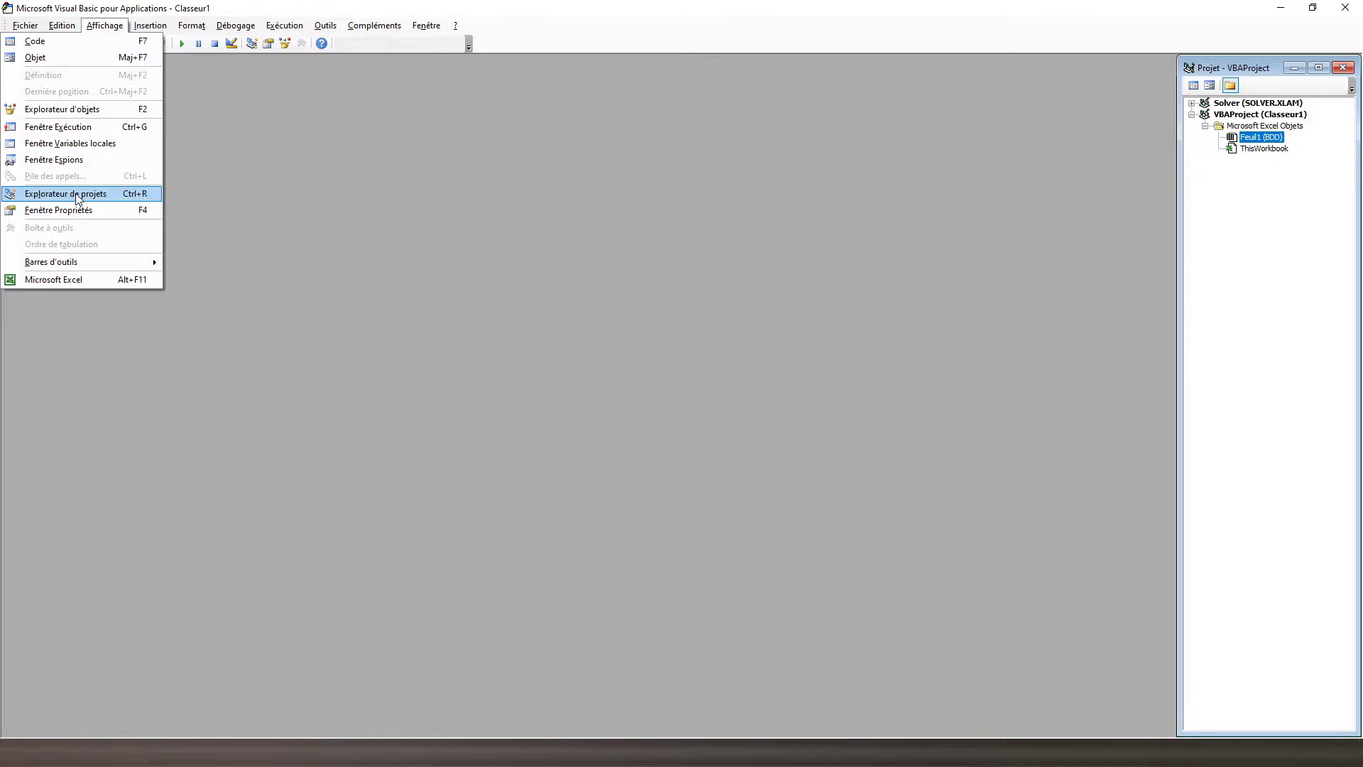
{"action": "left_click", "coordinate": [313, 158]}
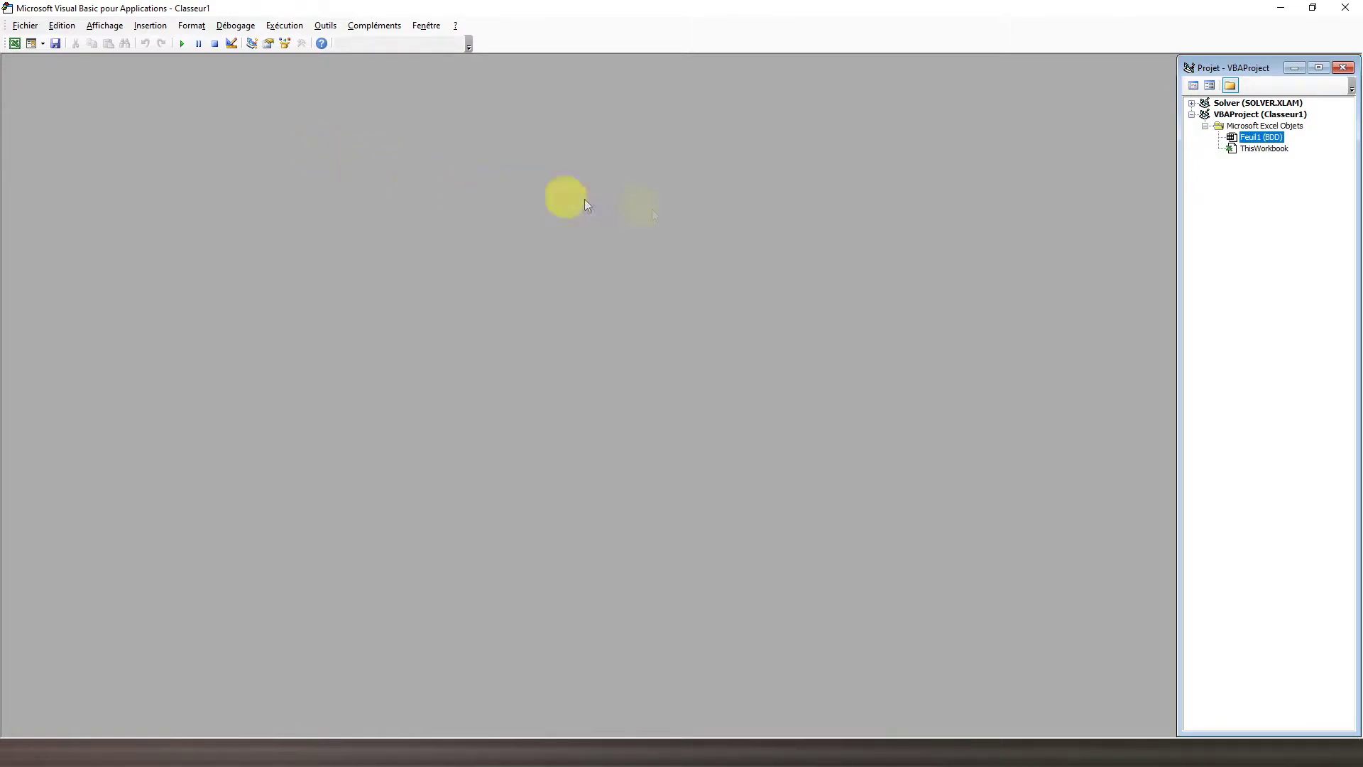
{"action": "right_click", "coordinate": [1250, 183]}
{"action": "mouse_move", "coordinate": [1148, 252]}
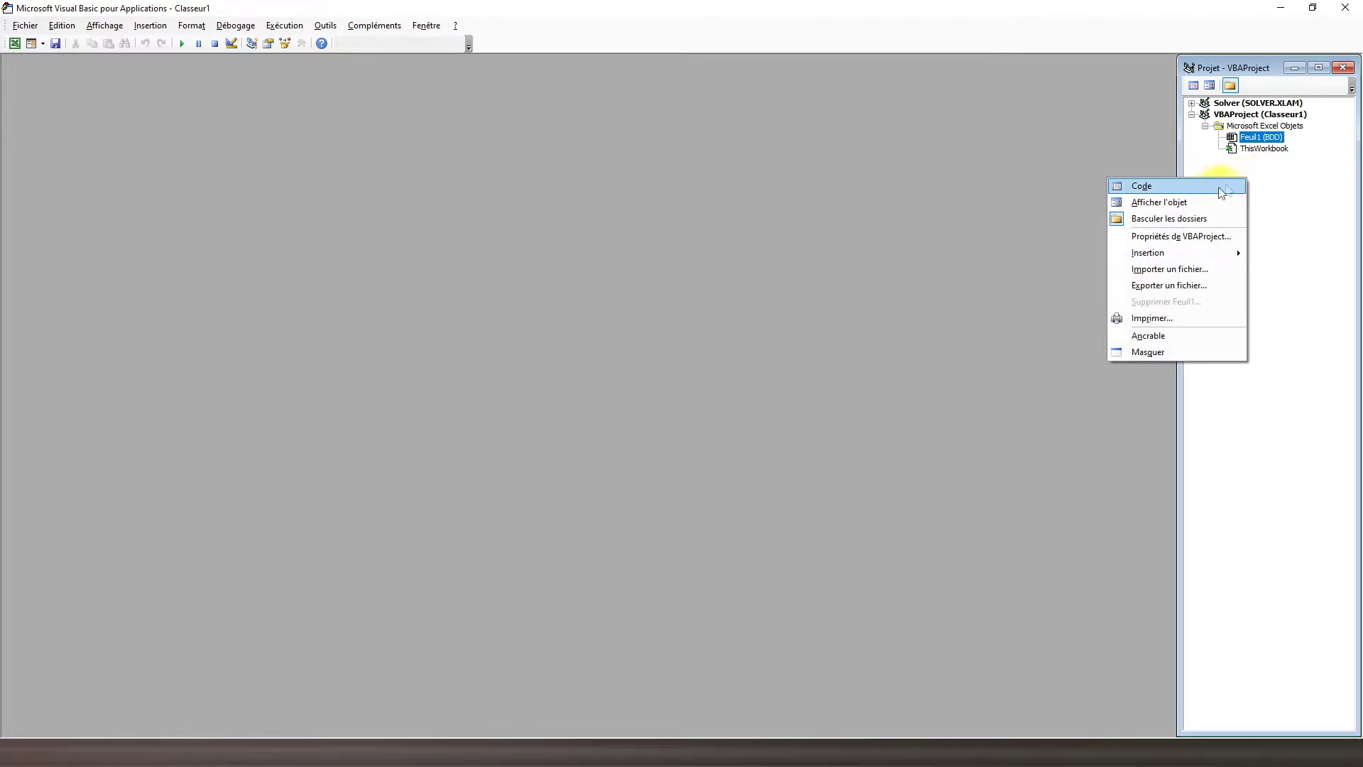
{"action": "left_click", "coordinate": [1071, 257]}
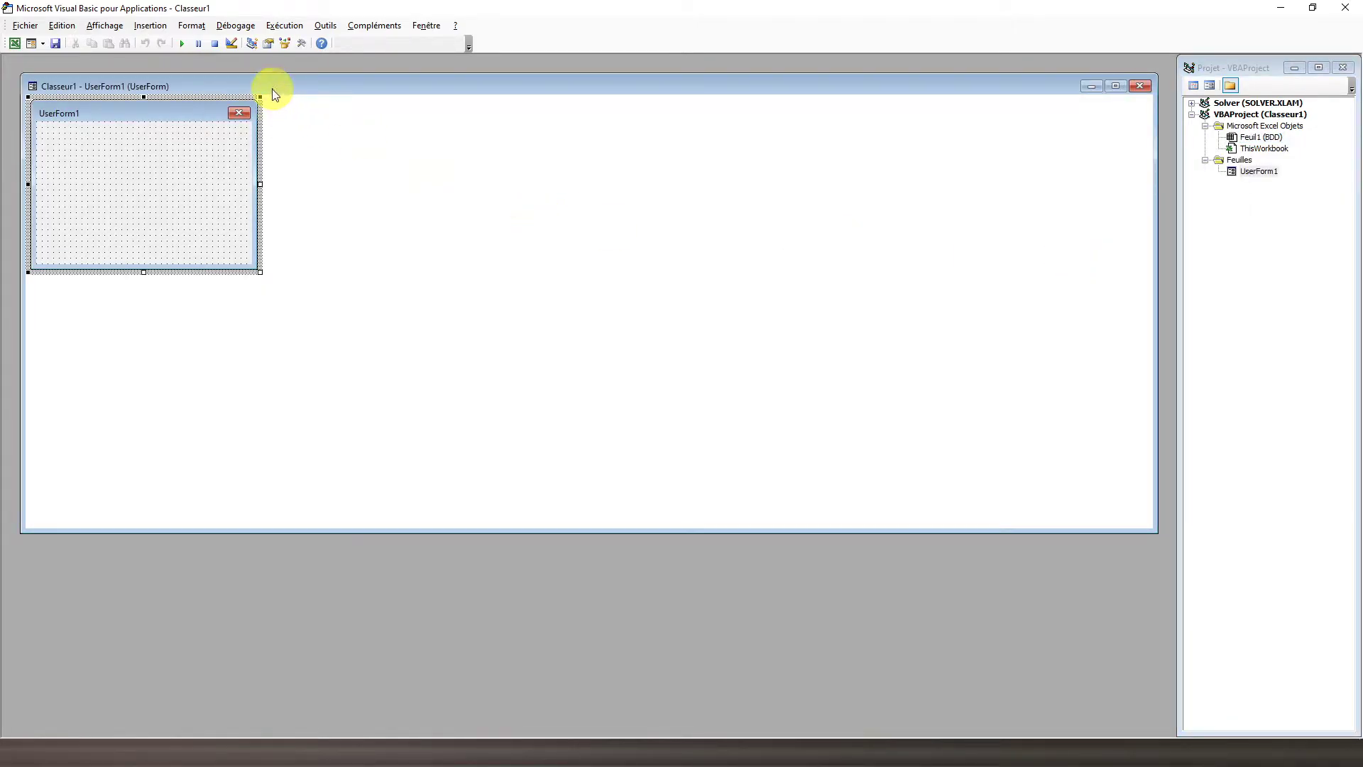
Enlarge the UserForm1 design area and open the form's properties.
{"action": "left_click_drag", "start_coordinate": [272, 89], "coordinate": [254, 74]}
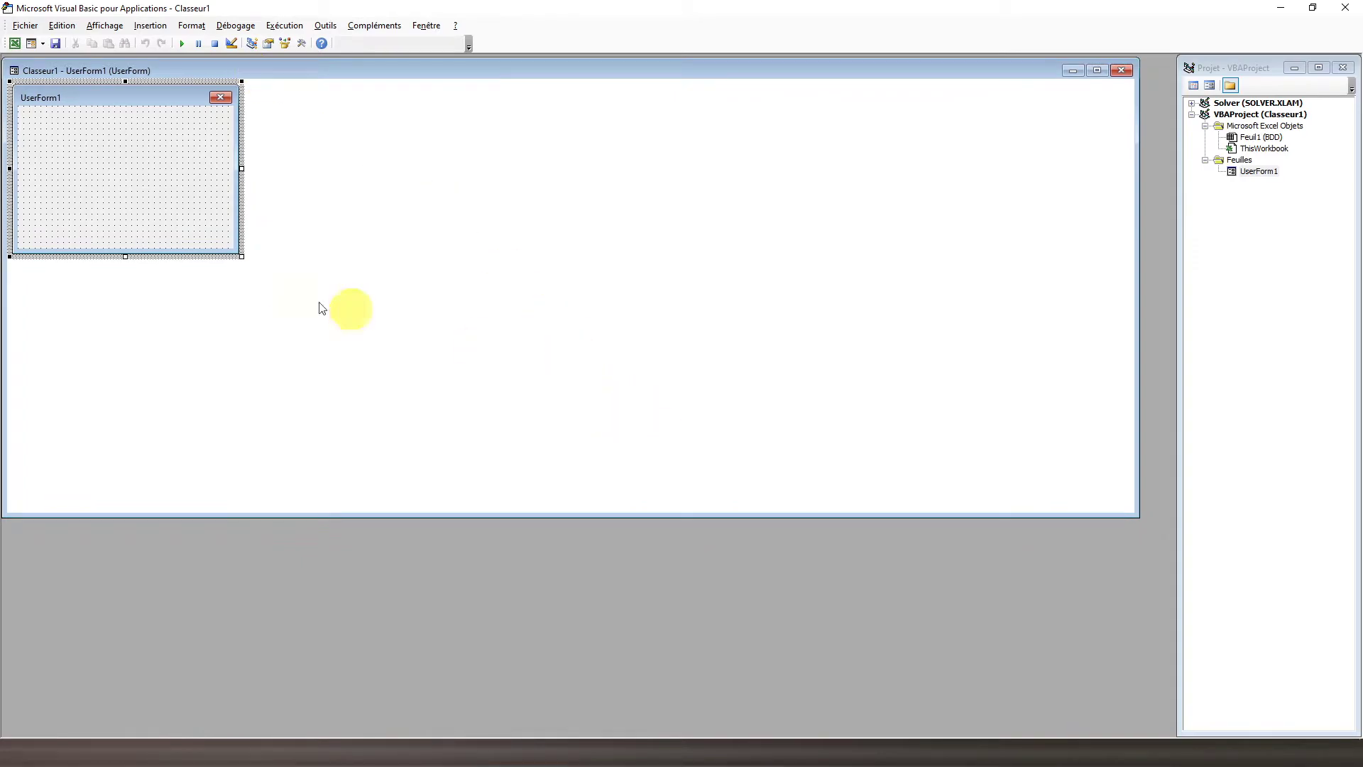
{"action": "left_click_drag", "start_coordinate": [241, 257], "coordinate": [290, 345]}
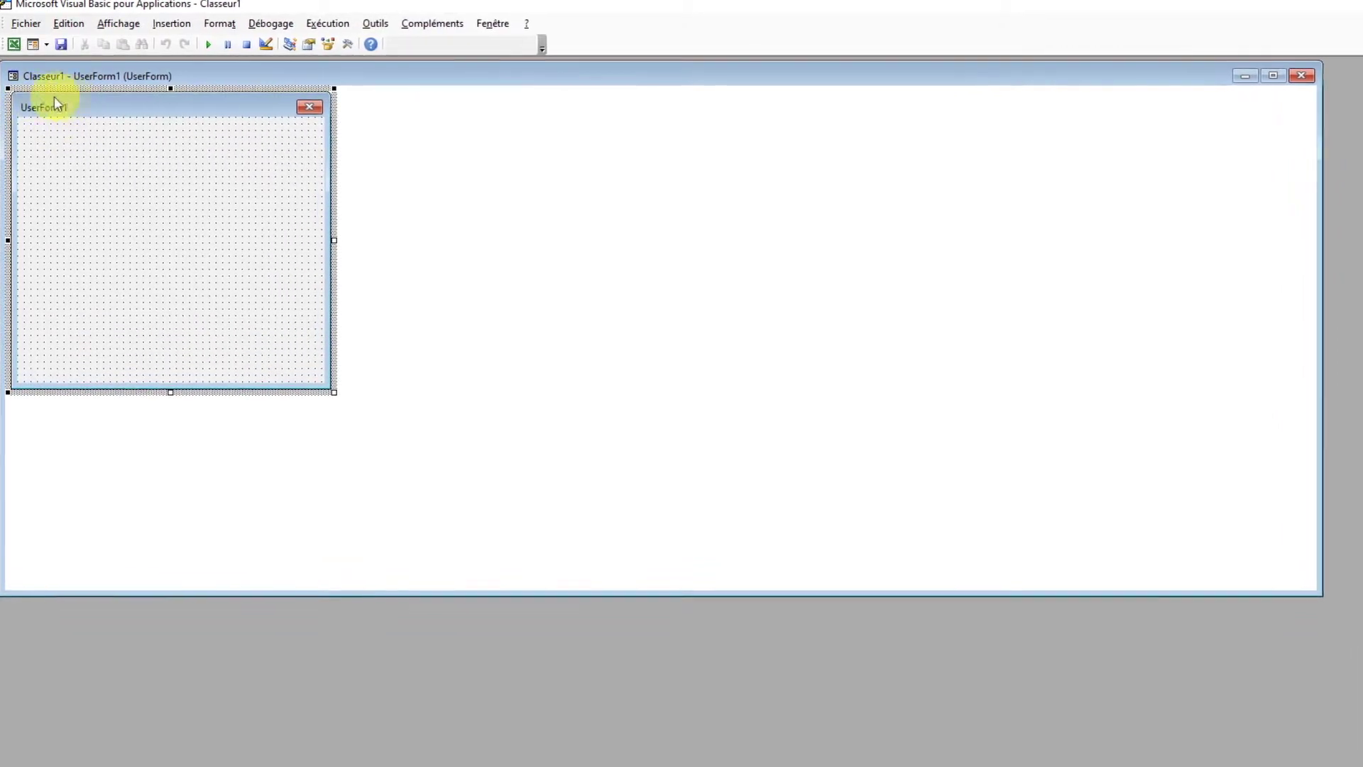
{"action": "right_click", "coordinate": [233, 162]}
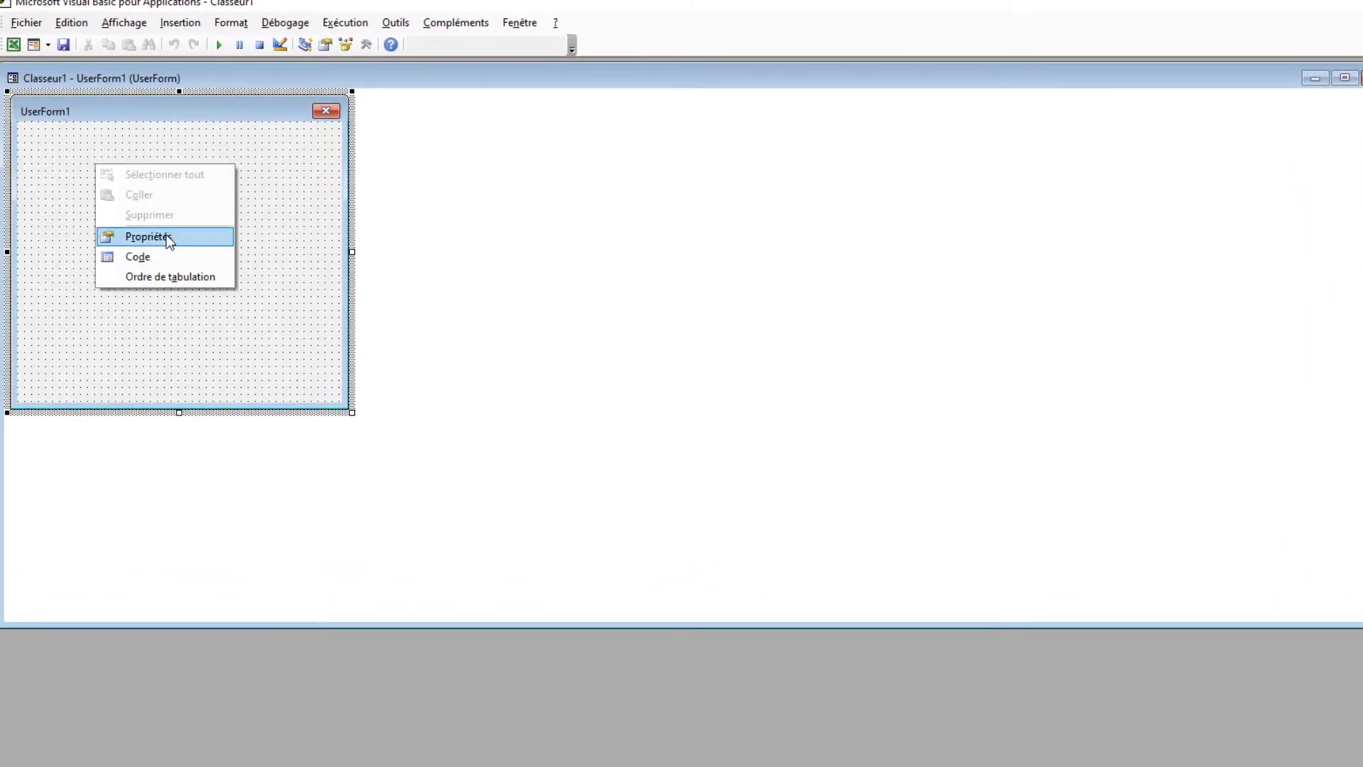
{"action": "left_click", "coordinate": [168, 236]}
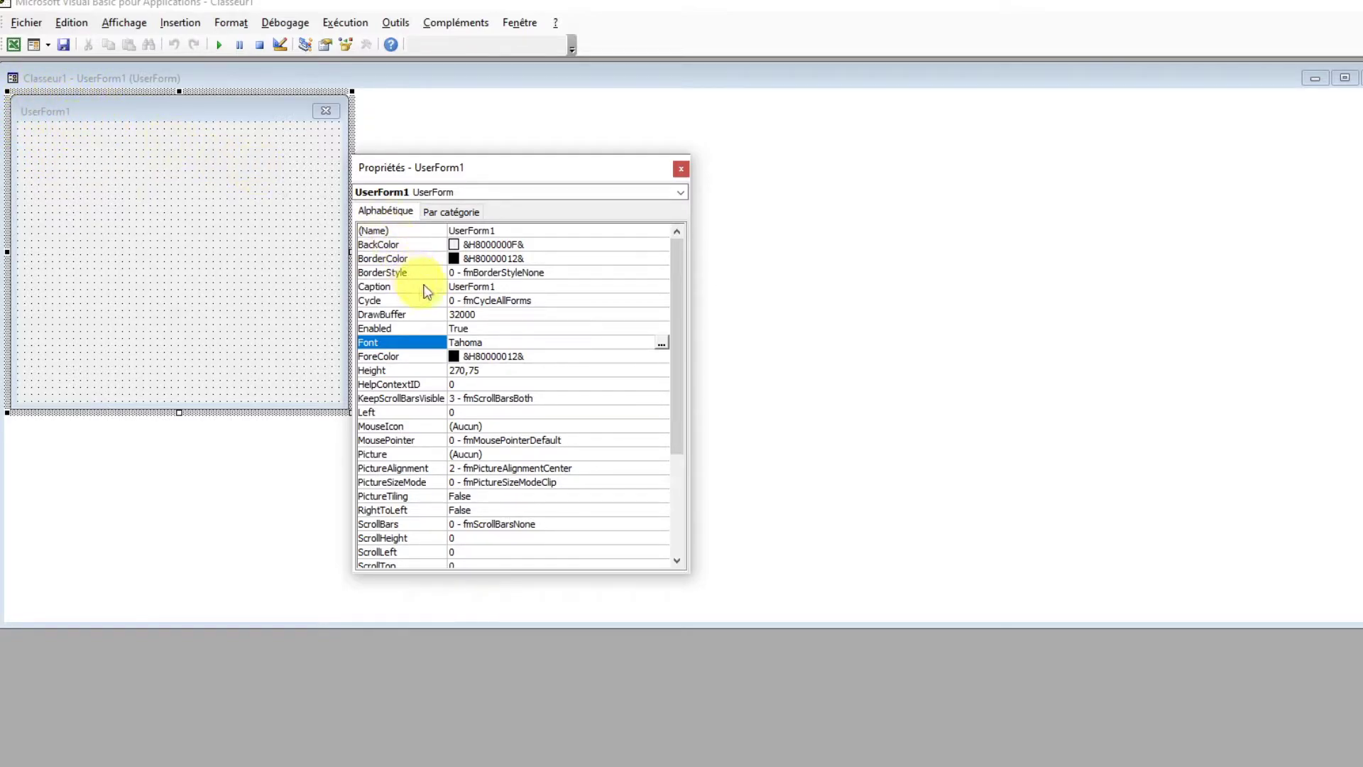
Set the form's Caption to 'Formulaire'.
{"action": "left_click", "coordinate": [475, 285]}
{"action": "double_click", "coordinate": [477, 281]}
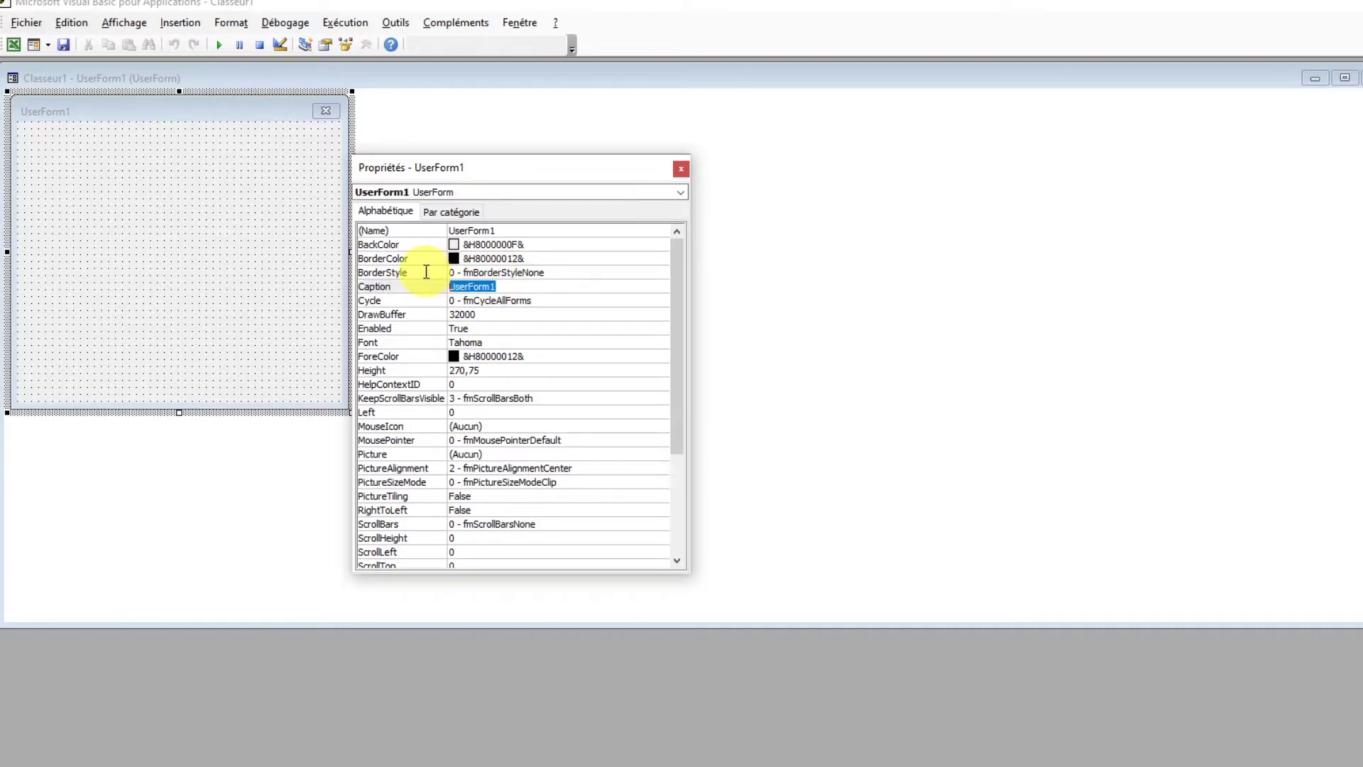
{"action": "type", "text": "Formulaire"}
{"action": "left_click", "coordinate": [88, 150]}
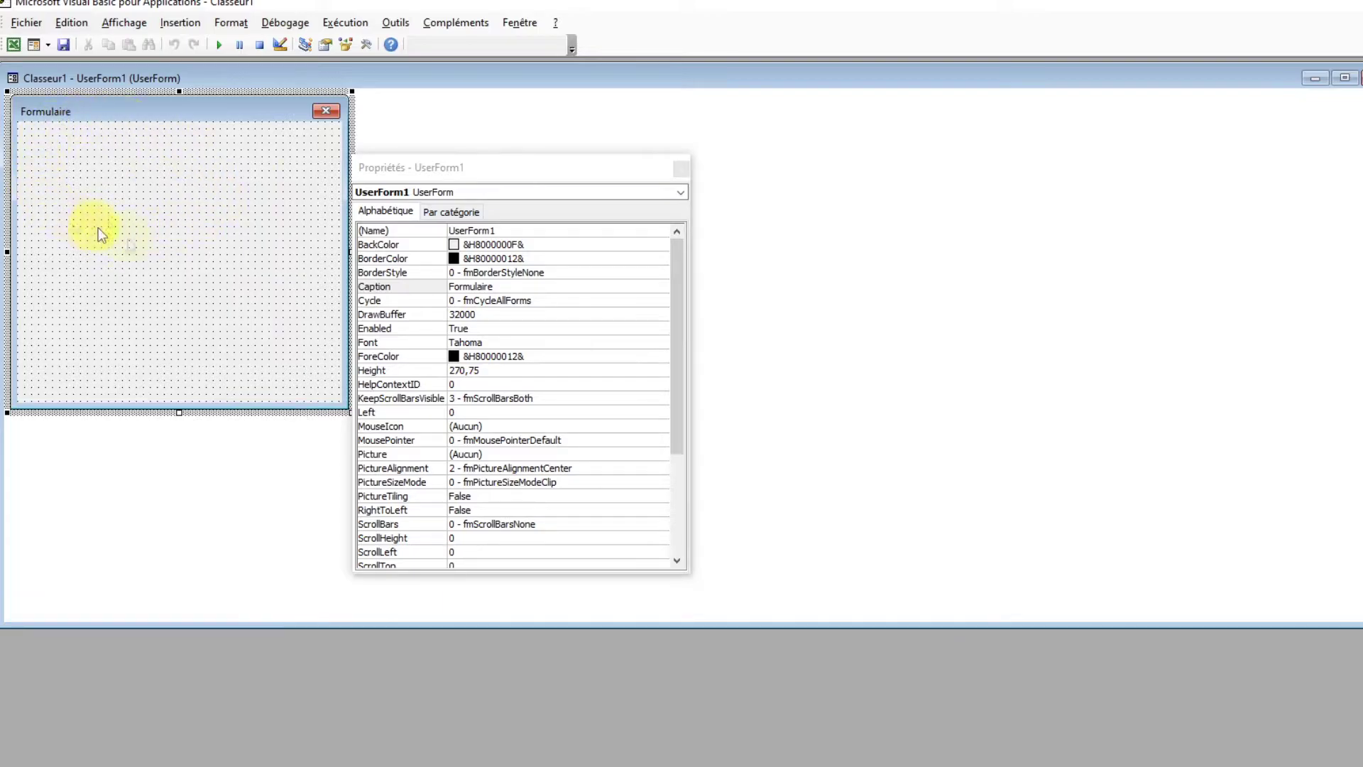
Make the form background white from the BackColor palette and close the Properties window.
{"action": "left_click", "coordinate": [398, 243]}
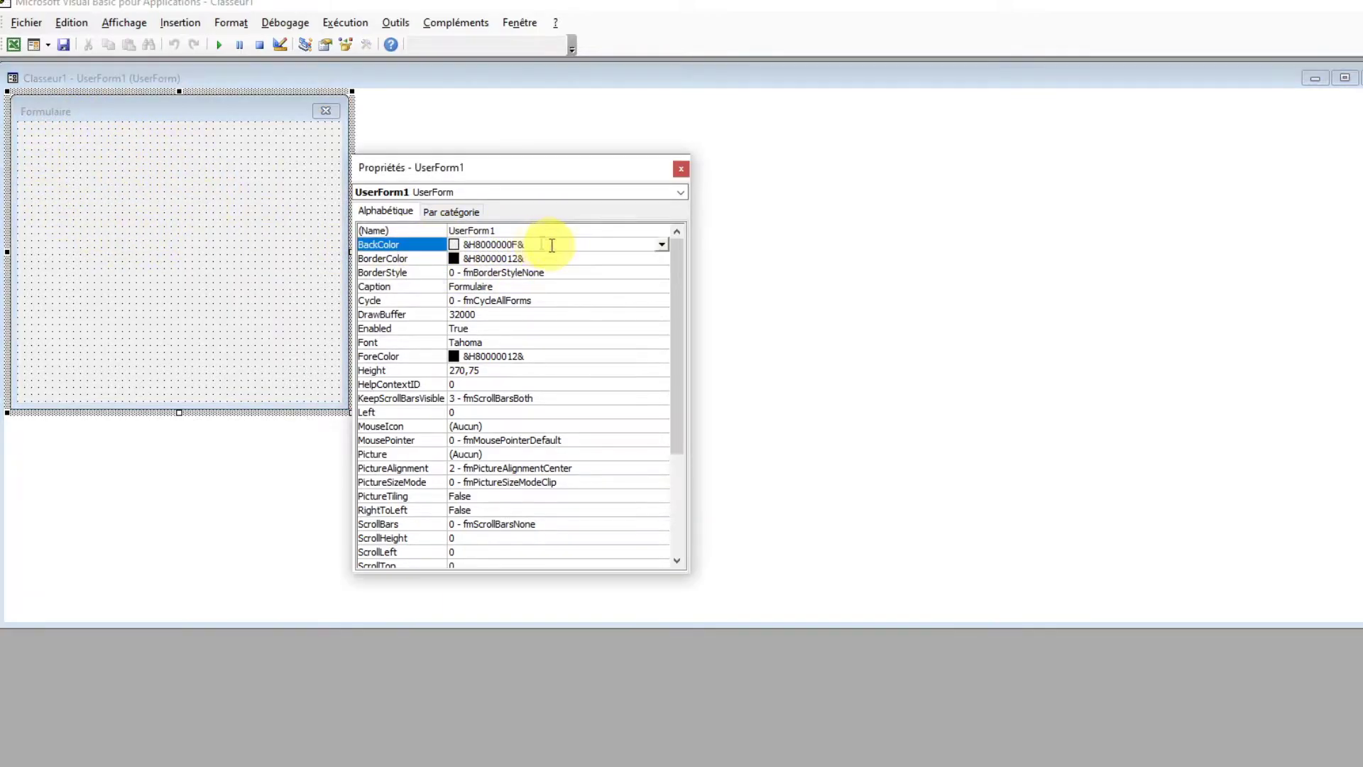
{"action": "left_click", "coordinate": [661, 245]}
{"action": "left_click", "coordinate": [499, 263]}
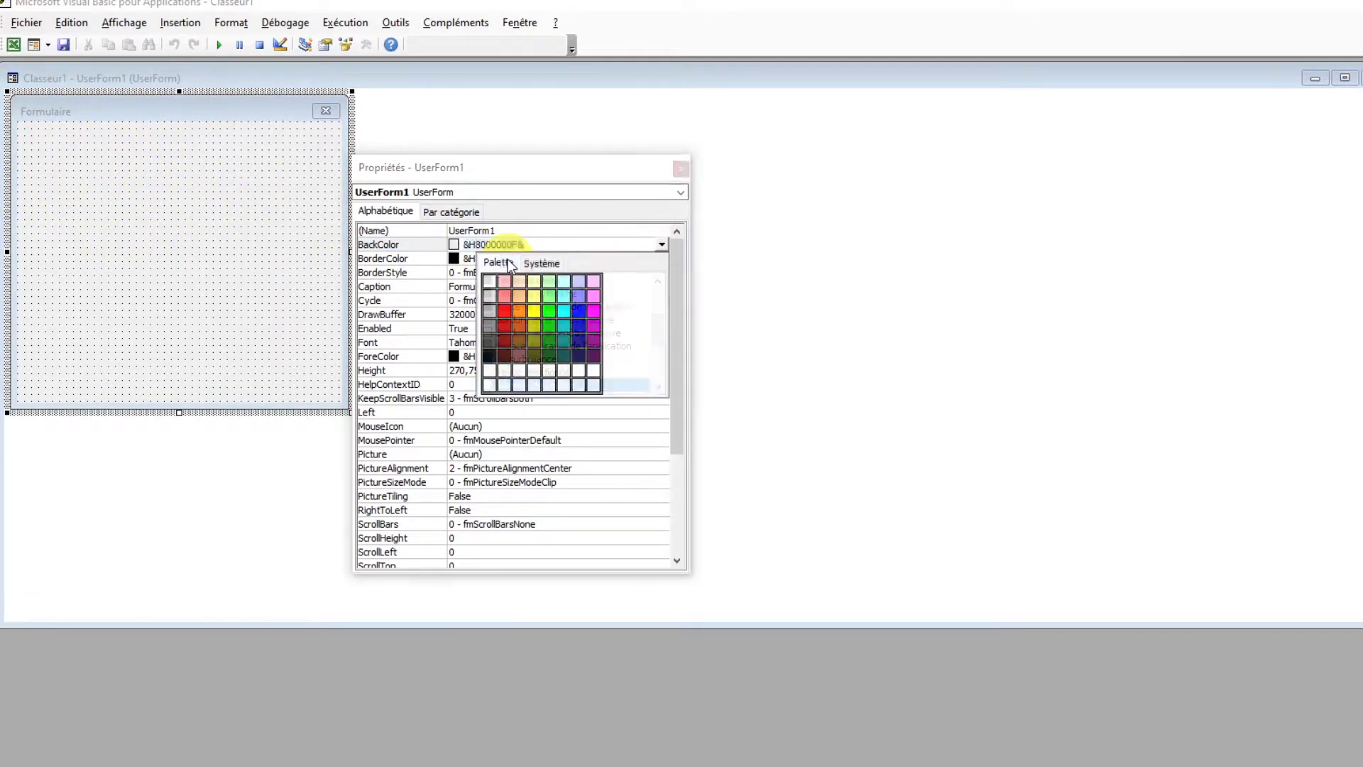
{"action": "left_click", "coordinate": [493, 286]}
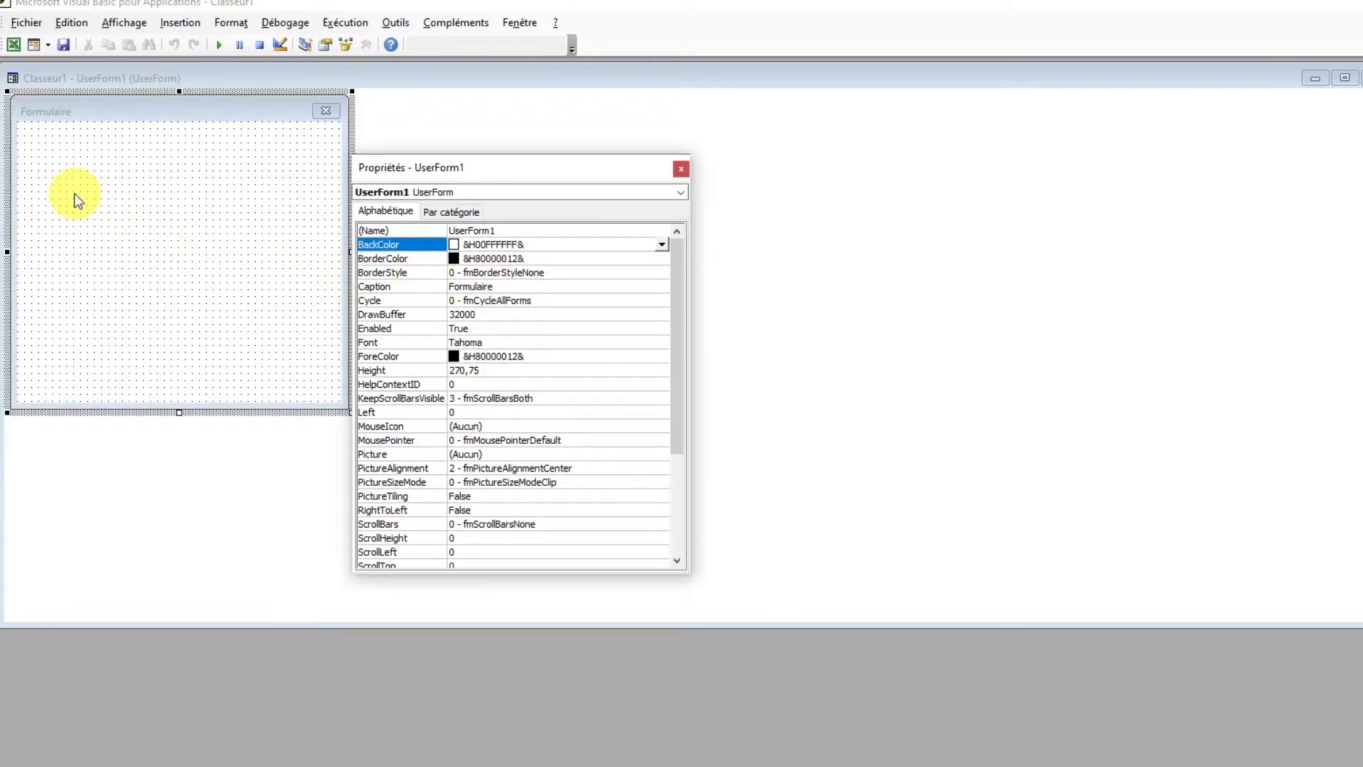
{"action": "left_click", "coordinate": [679, 172]}
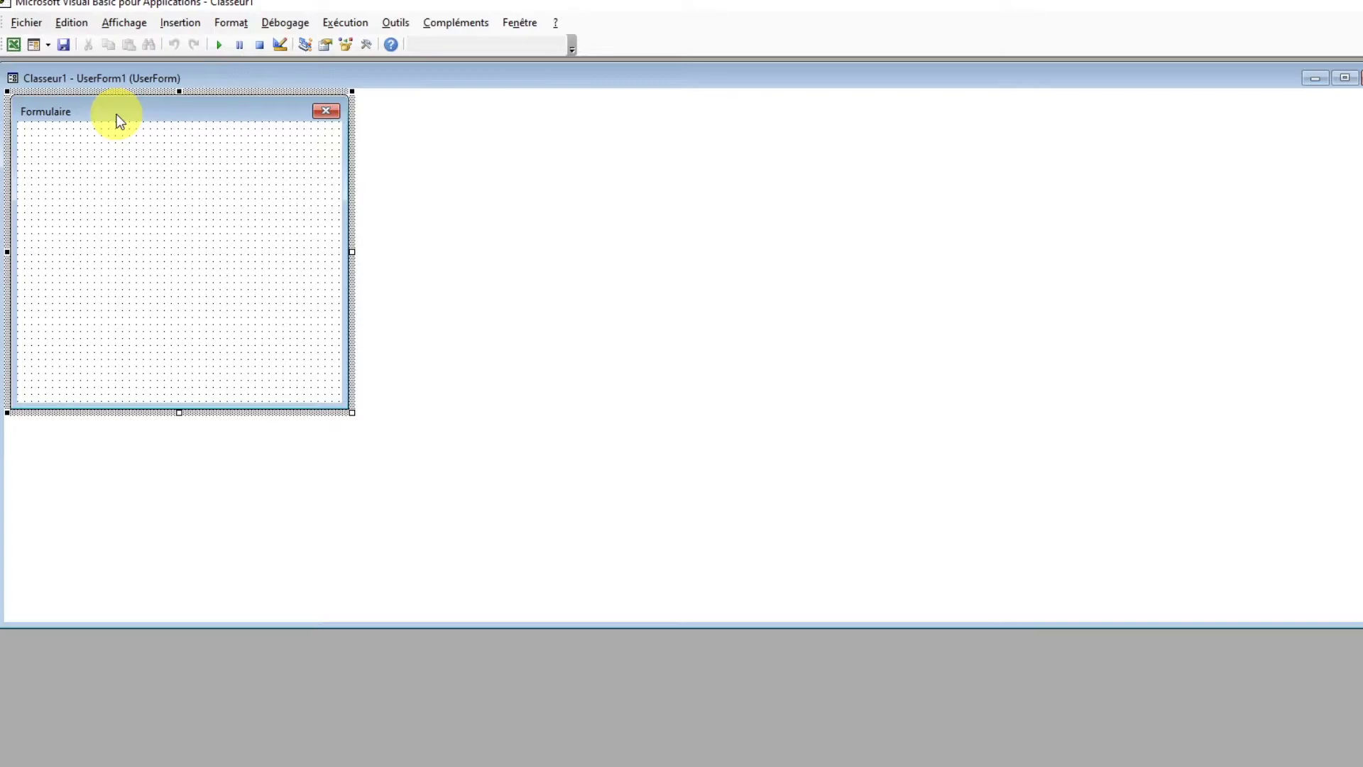
{"action": "left_click", "coordinate": [124, 29]}
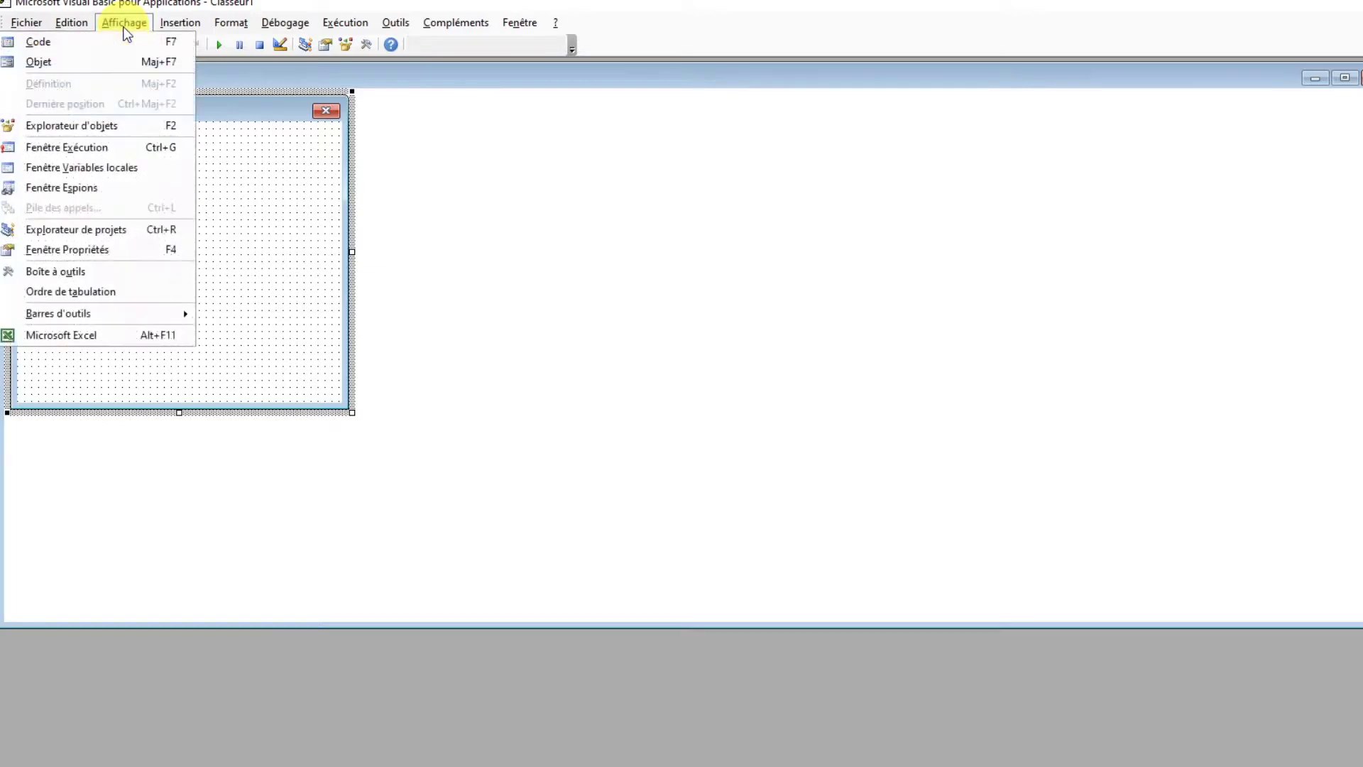
Draw a label at the form's top-left and change its caption to 'Nom'.
{"action": "left_click", "coordinate": [69, 271]}
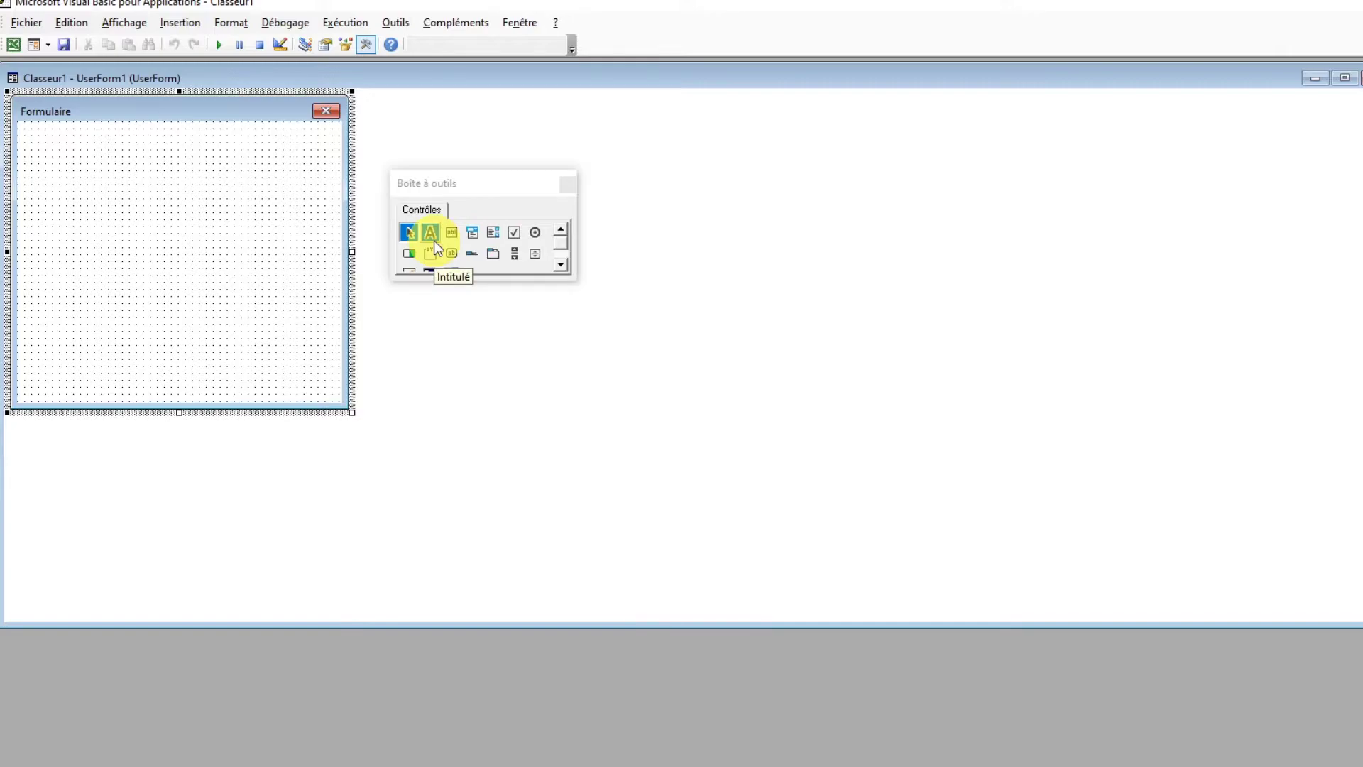
{"action": "left_click", "coordinate": [434, 241]}
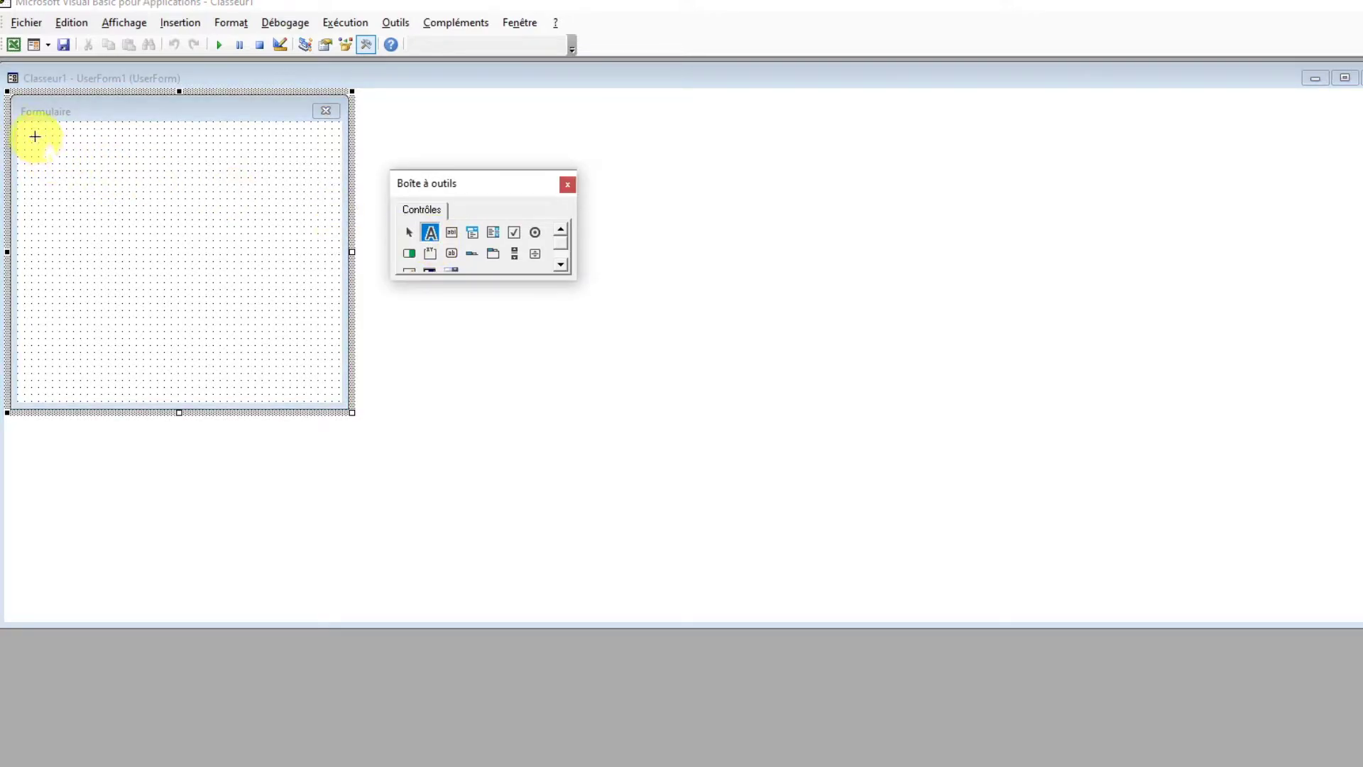
{"action": "left_click_drag", "start_coordinate": [33, 136], "coordinate": [150, 176]}
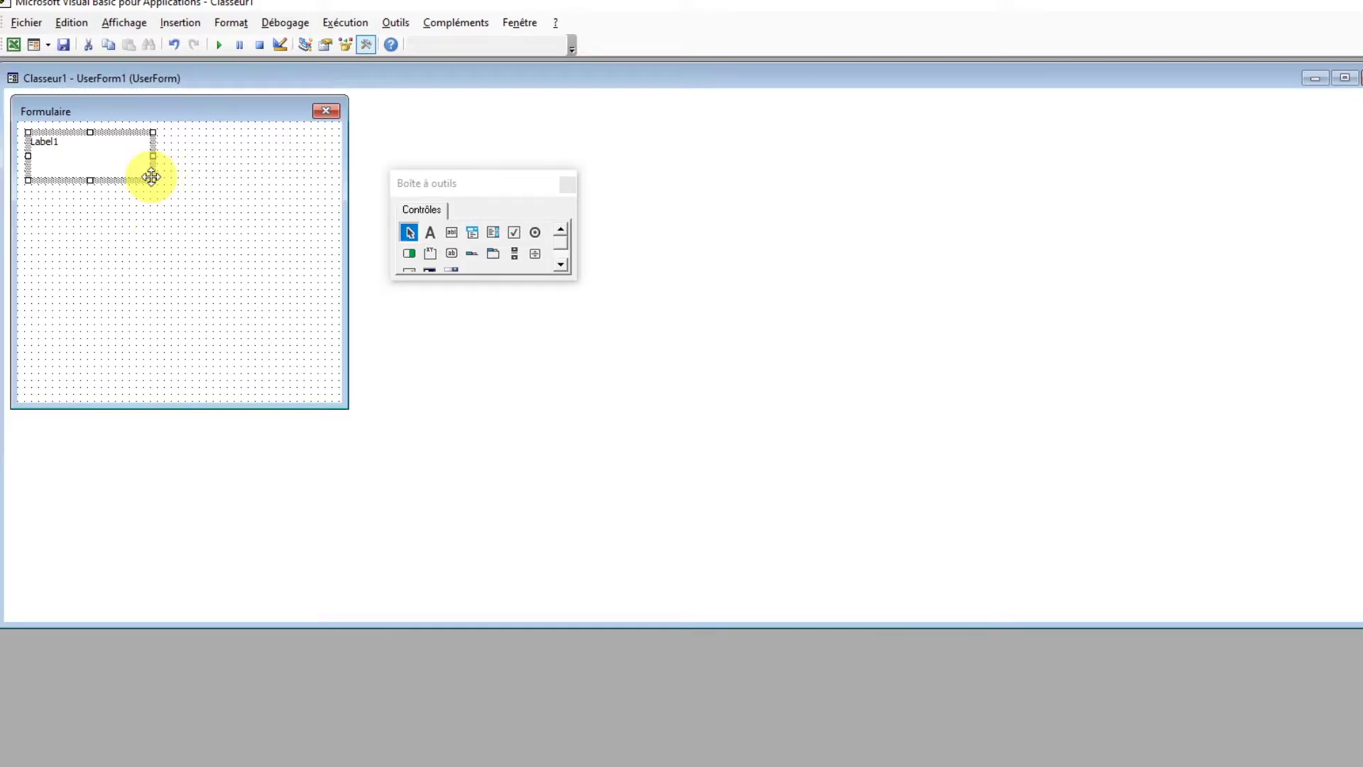
{"action": "left_click", "coordinate": [35, 143]}
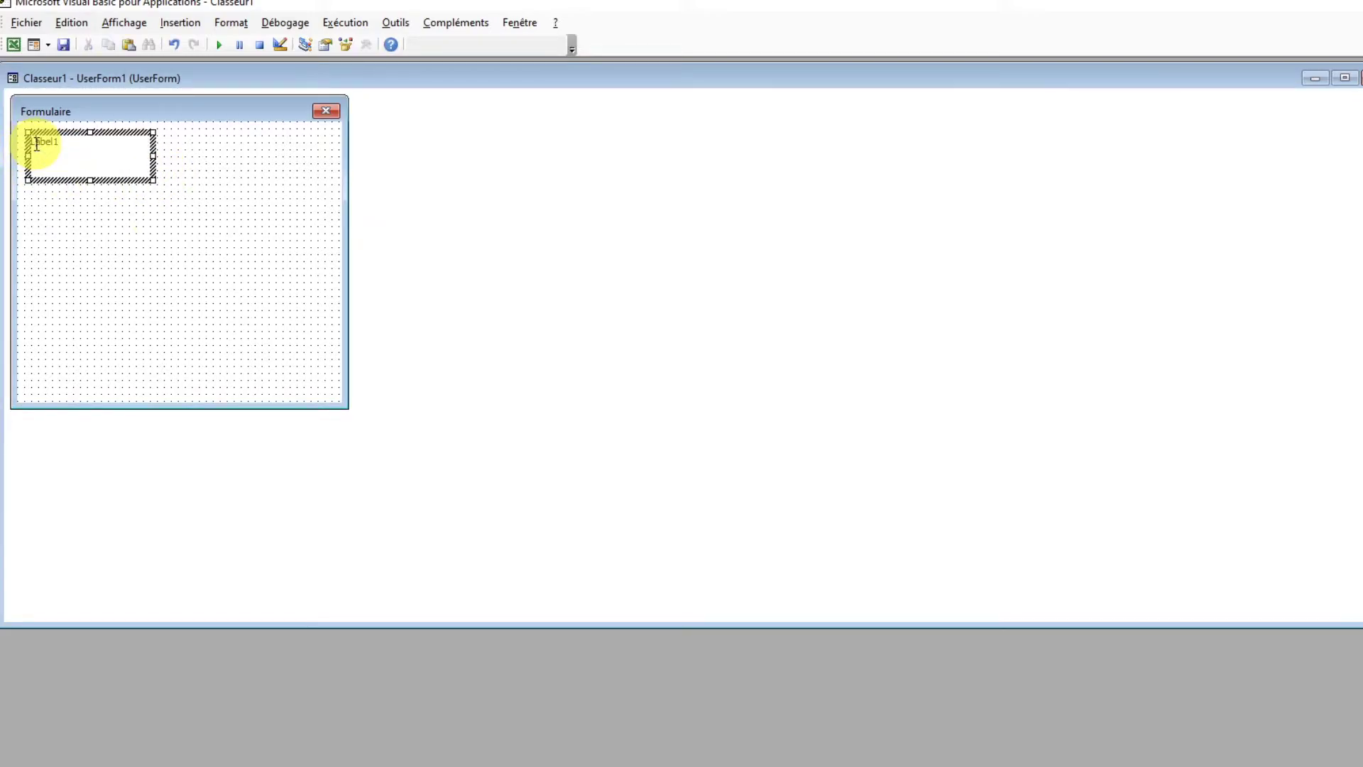
{"action": "key", "text": "Delete"}
{"action": "key", "text": "Delete"}
{"action": "key", "text": "Delete"}
{"action": "key", "text": "Delete"}
{"action": "key", "text": "Delete"}
{"action": "type", "text": "Nom"}
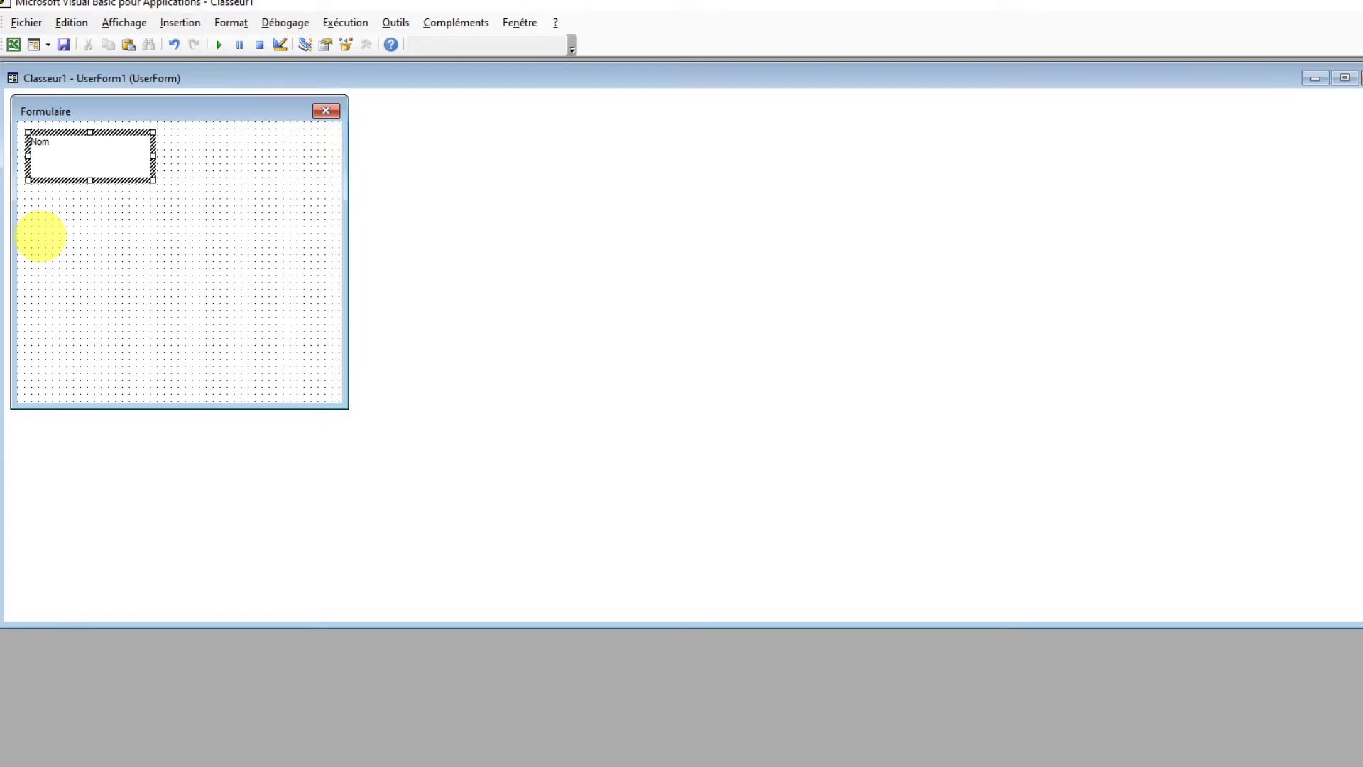
{"action": "left_click", "coordinate": [55, 234]}
{"action": "left_click", "coordinate": [88, 161]}
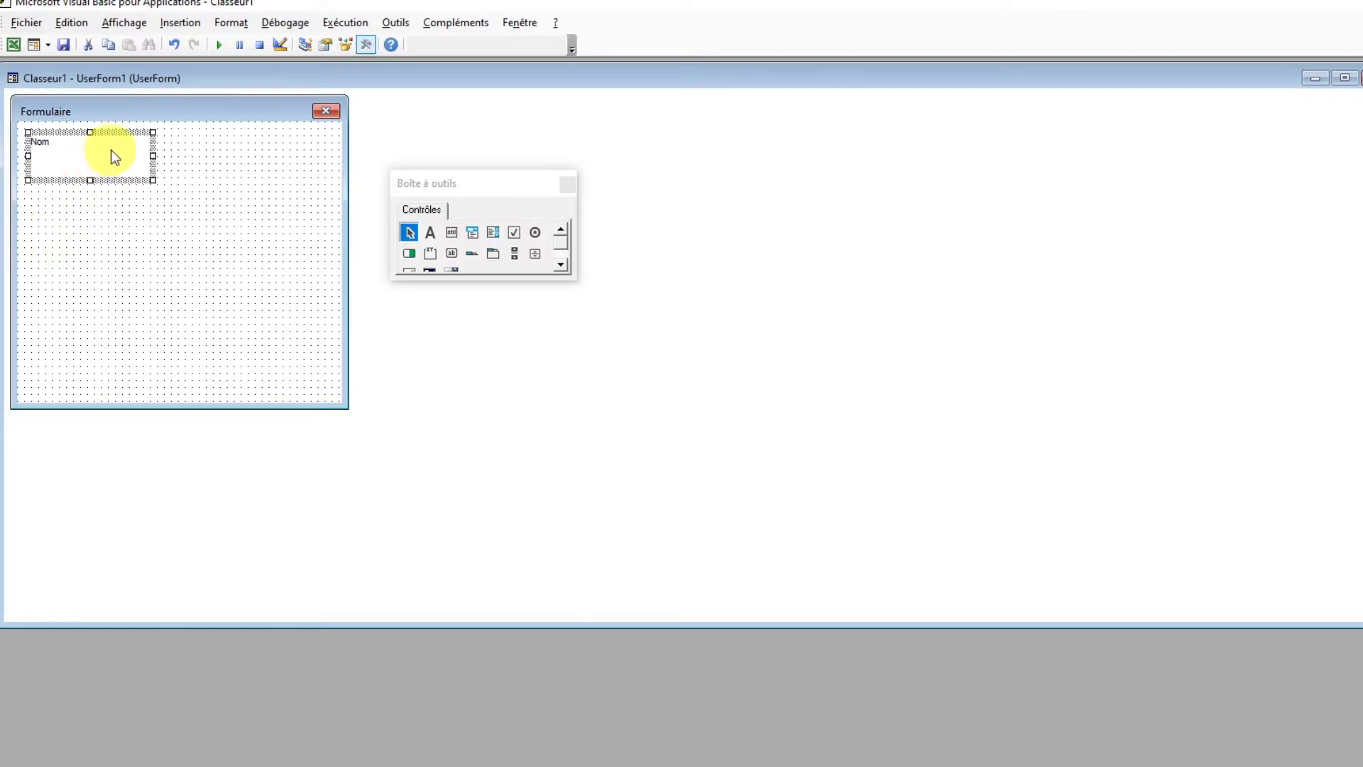
Give the Nom label a bold 18-point font.
{"action": "right_click", "coordinate": [127, 134]}
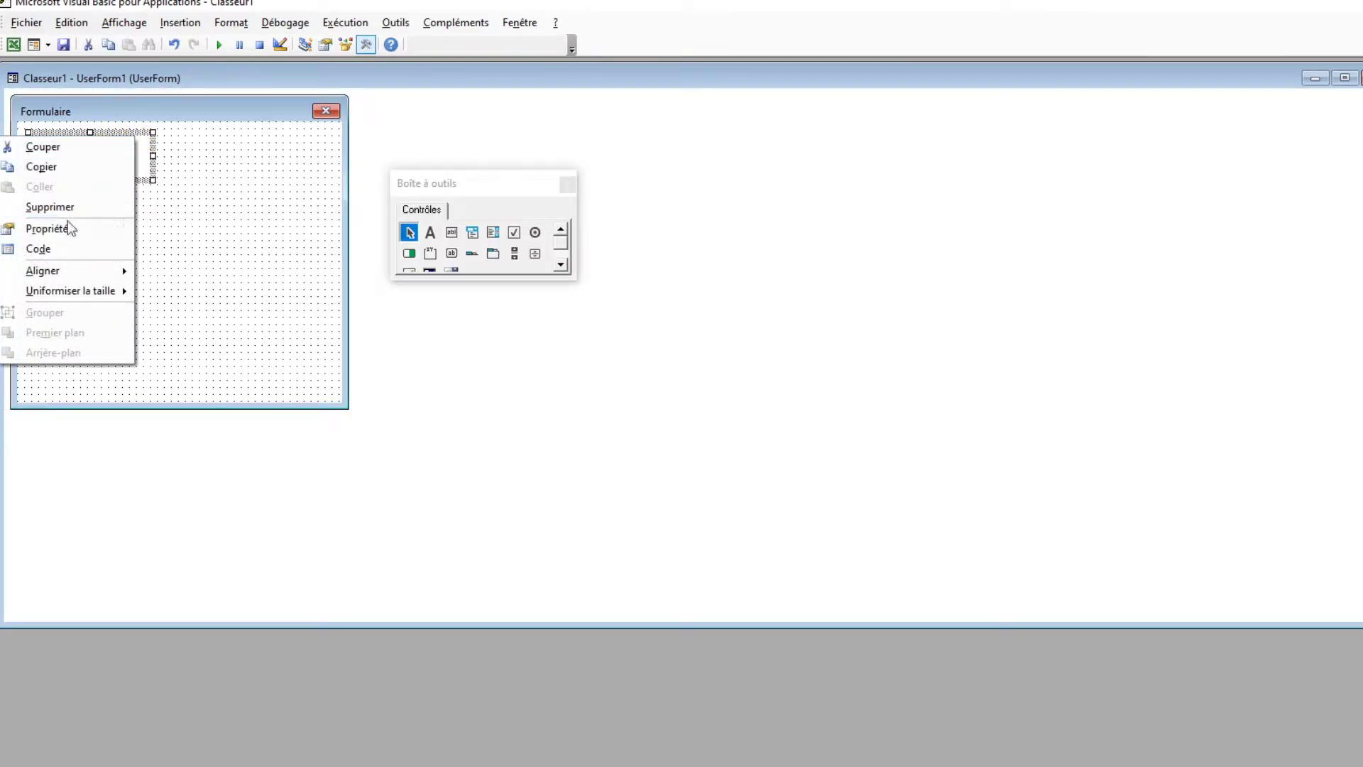
{"action": "left_click", "coordinate": [69, 227]}
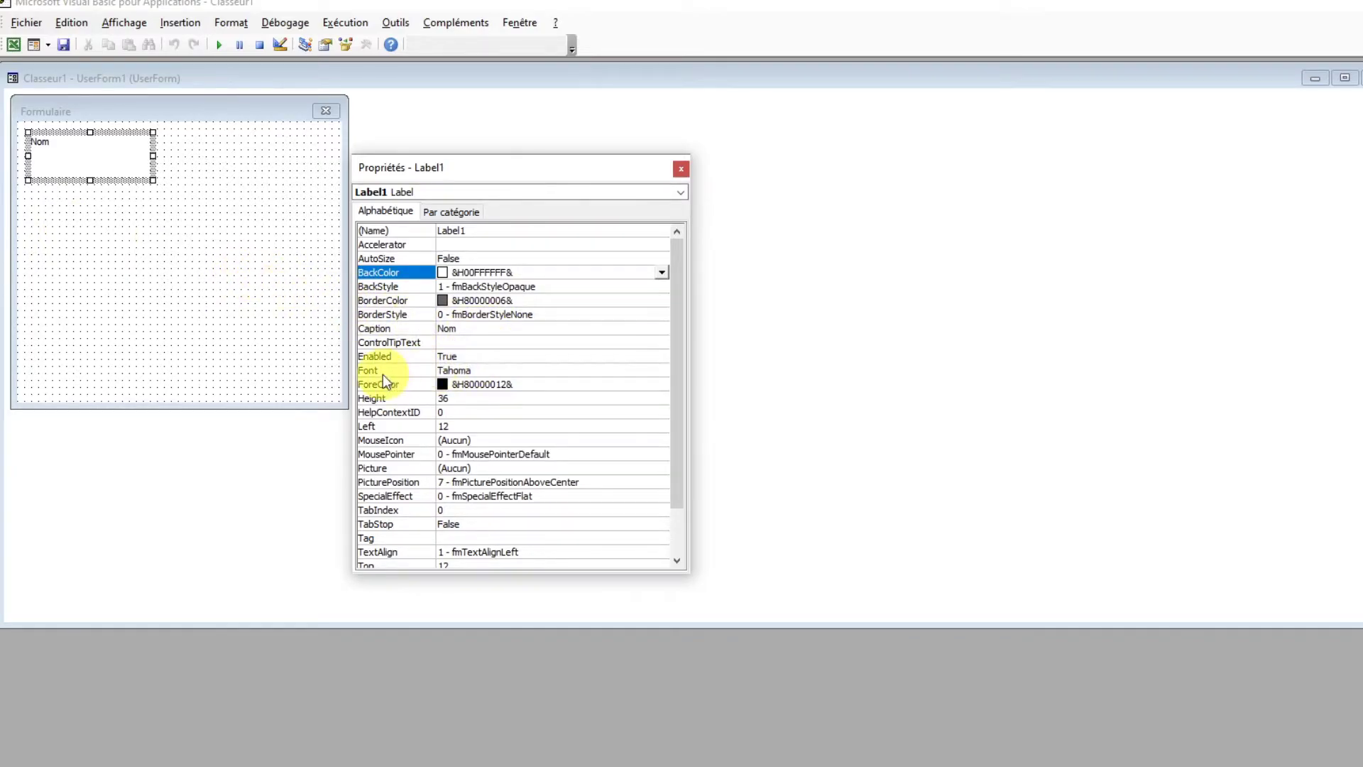
{"action": "left_click", "coordinate": [429, 371]}
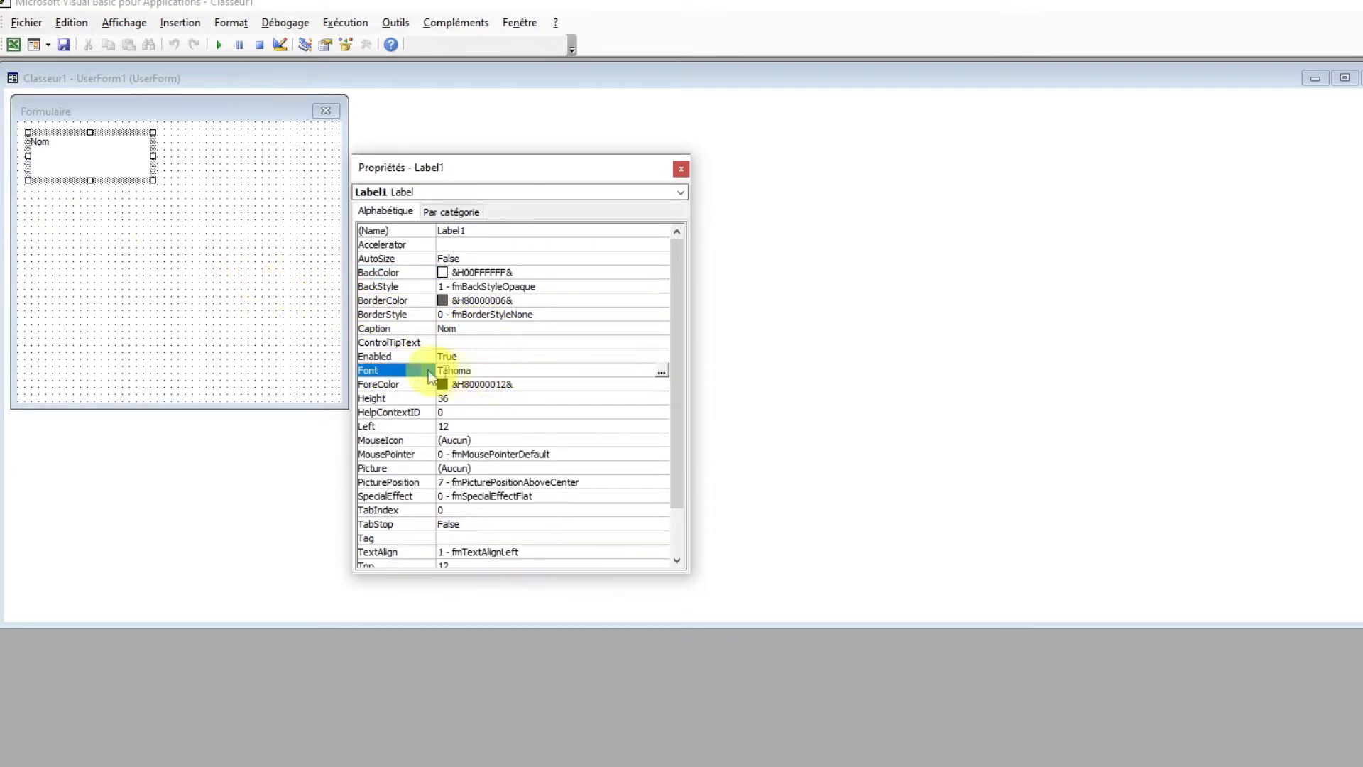
{"action": "left_click", "coordinate": [661, 370]}
{"action": "left_click", "coordinate": [192, 183]}
{"action": "left_click", "coordinate": [284, 232]}
{"action": "left_click", "coordinate": [307, 230]}
{"action": "left_click", "coordinate": [284, 232]}
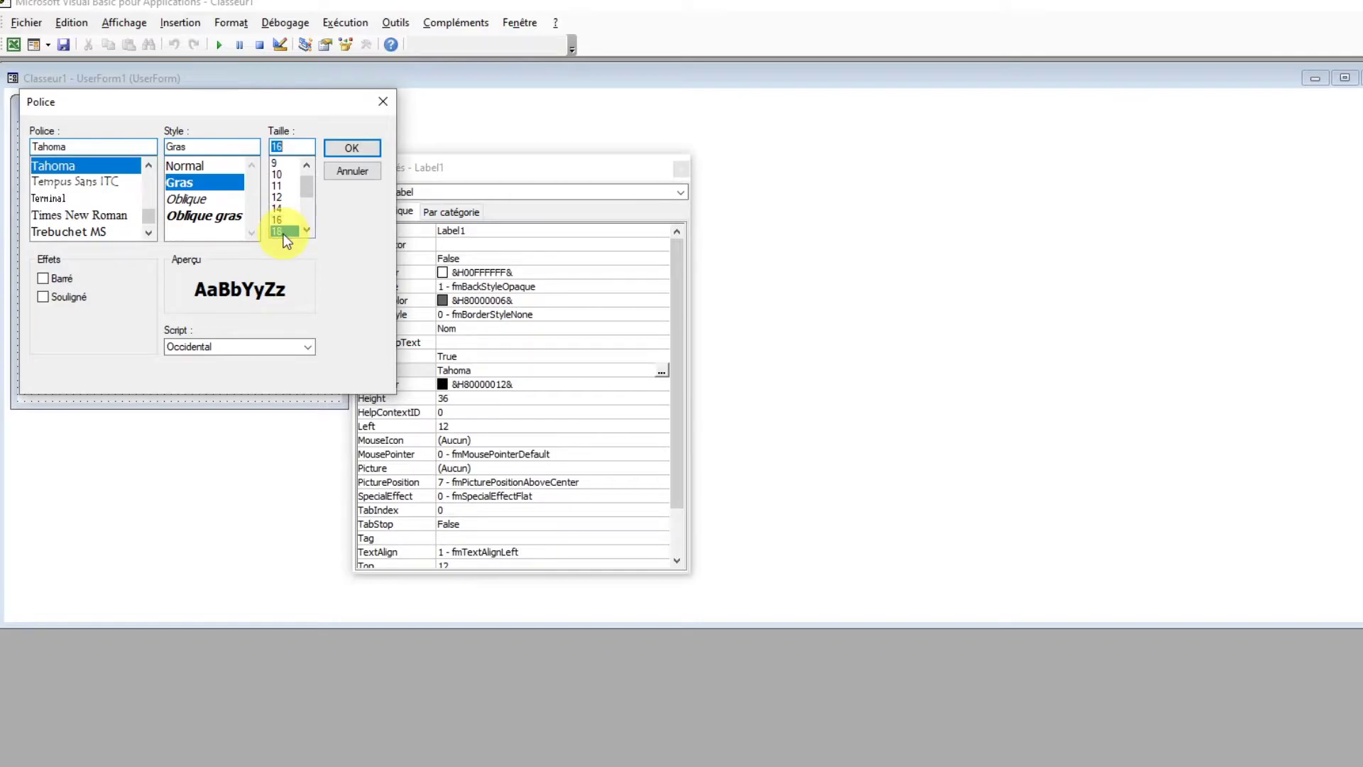
{"action": "left_click", "coordinate": [342, 152]}
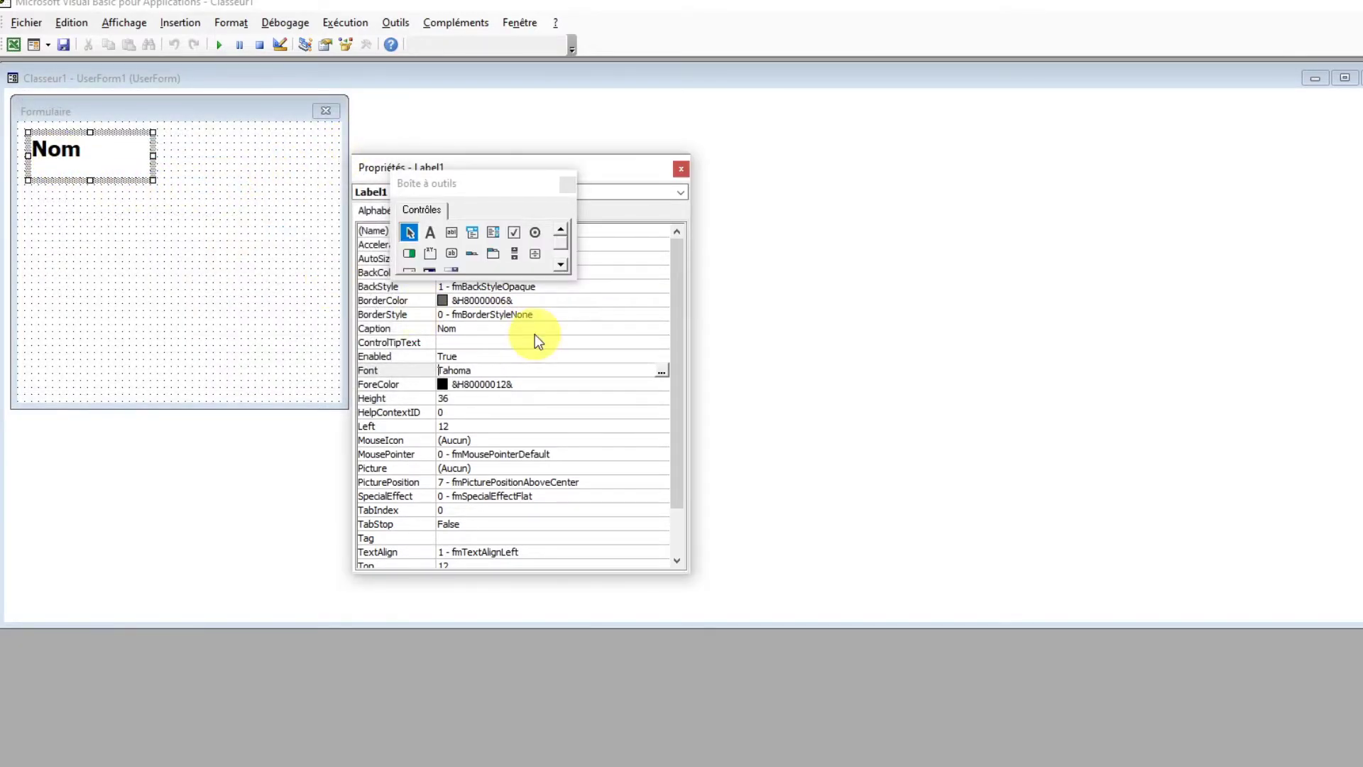
Center the Nom text within its label and slightly adjust the label's height.
{"action": "left_click", "coordinate": [558, 415]}
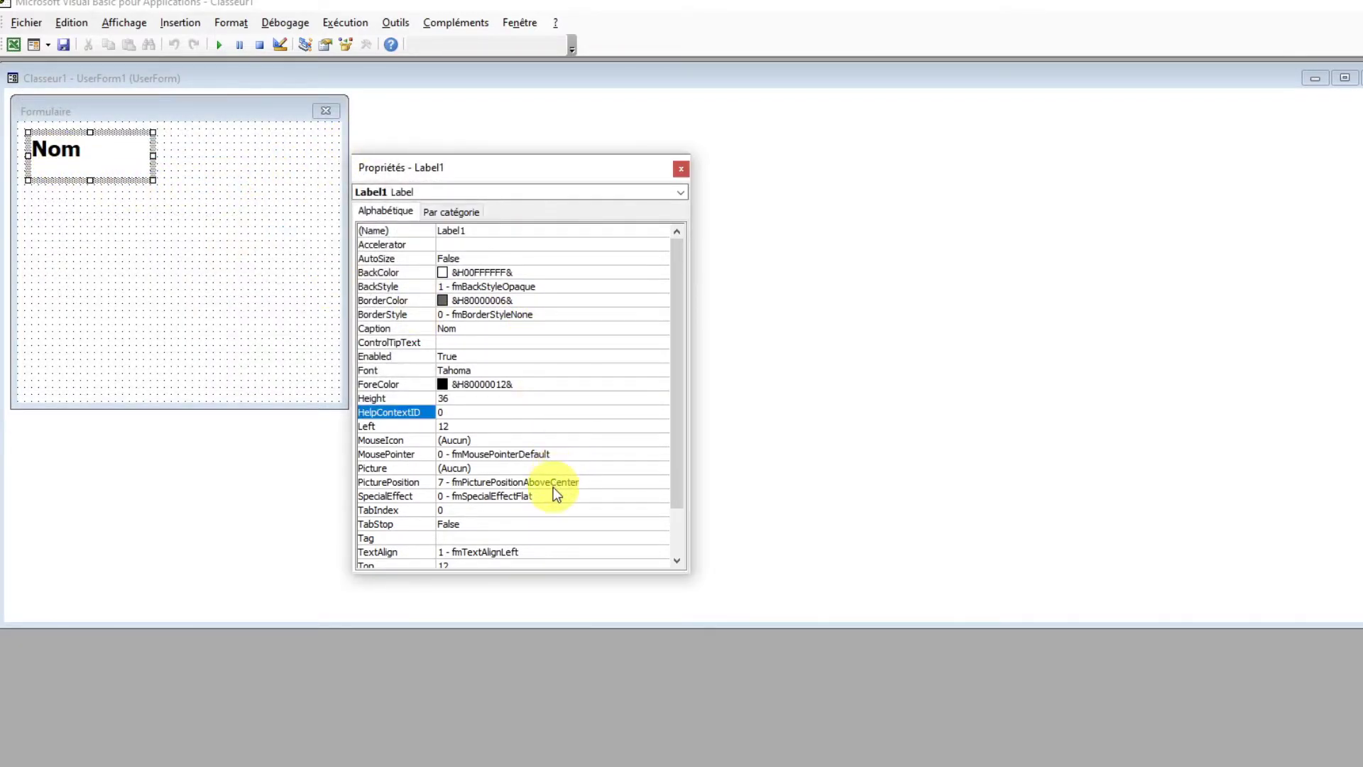
{"action": "left_click", "coordinate": [529, 551]}
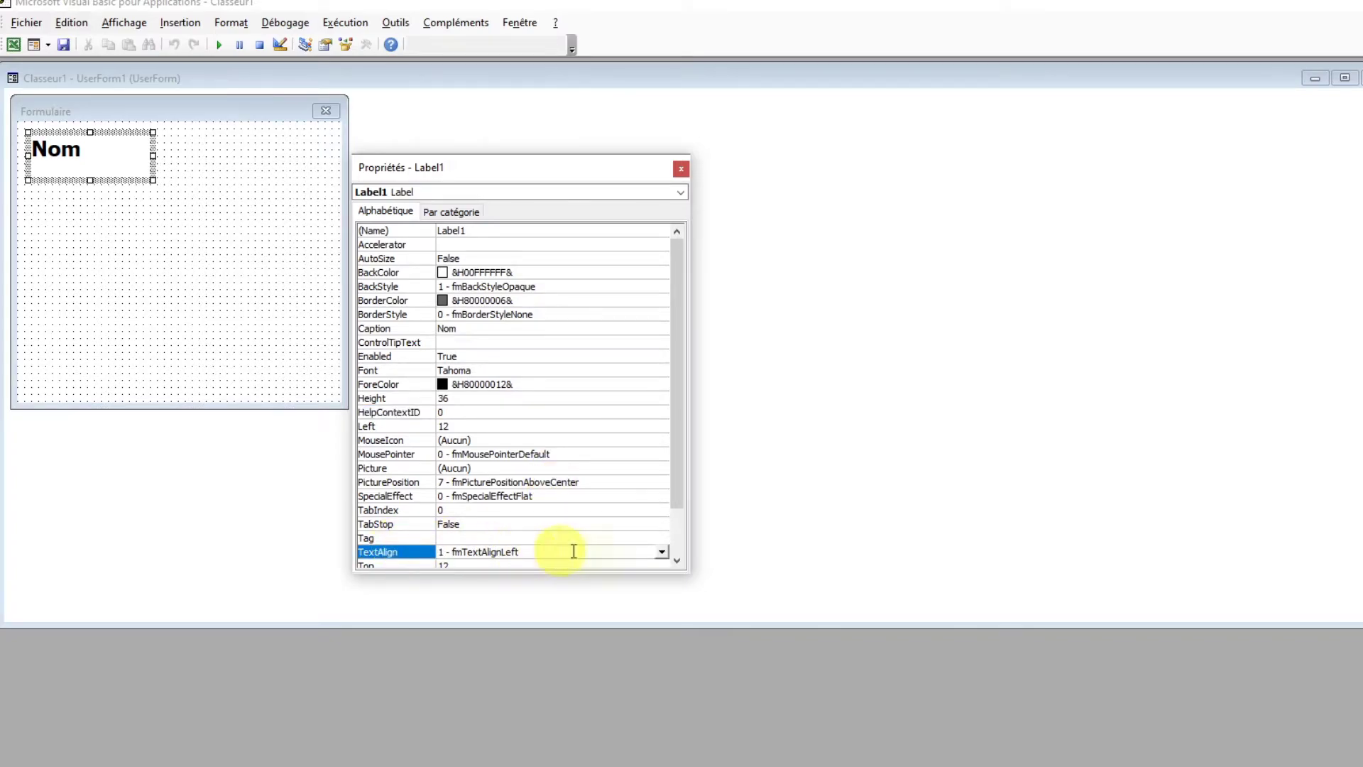
{"action": "left_click", "coordinate": [661, 552]}
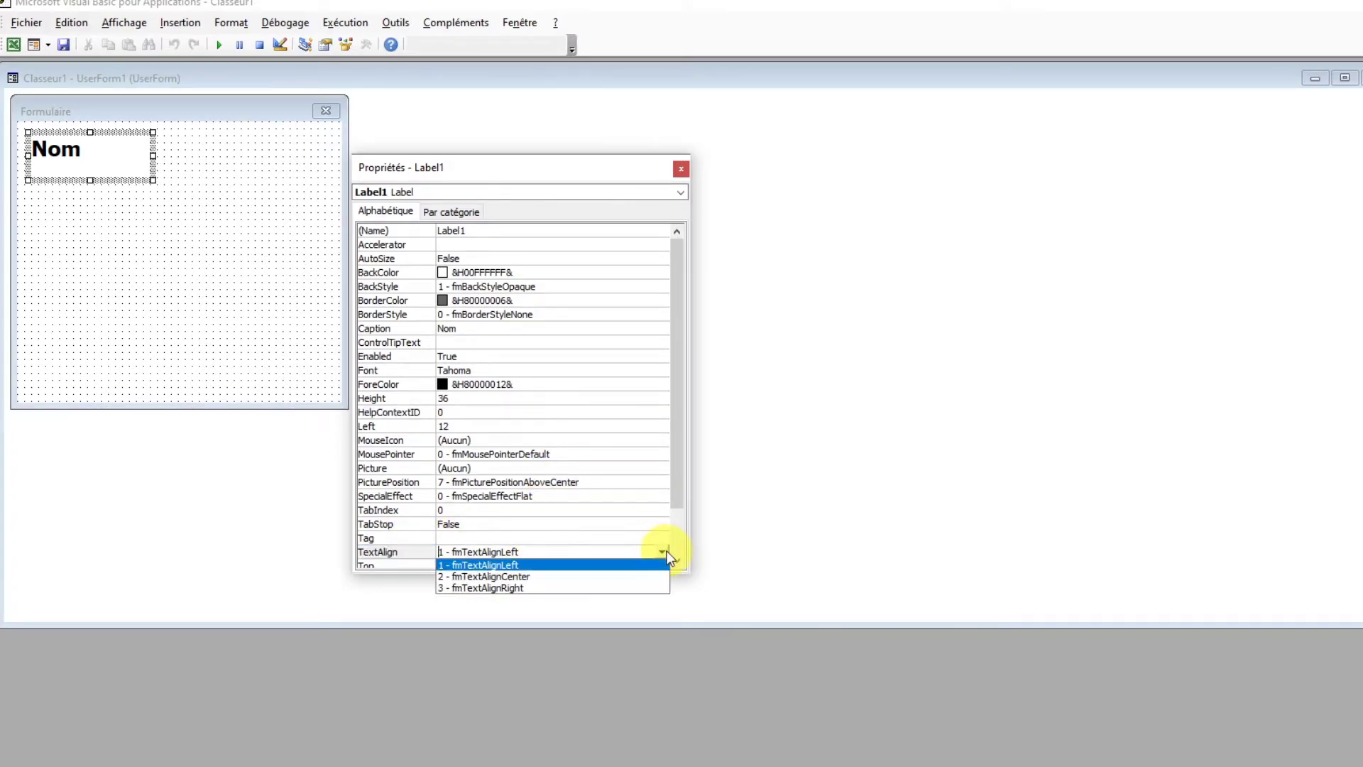
{"action": "left_click", "coordinate": [544, 577]}
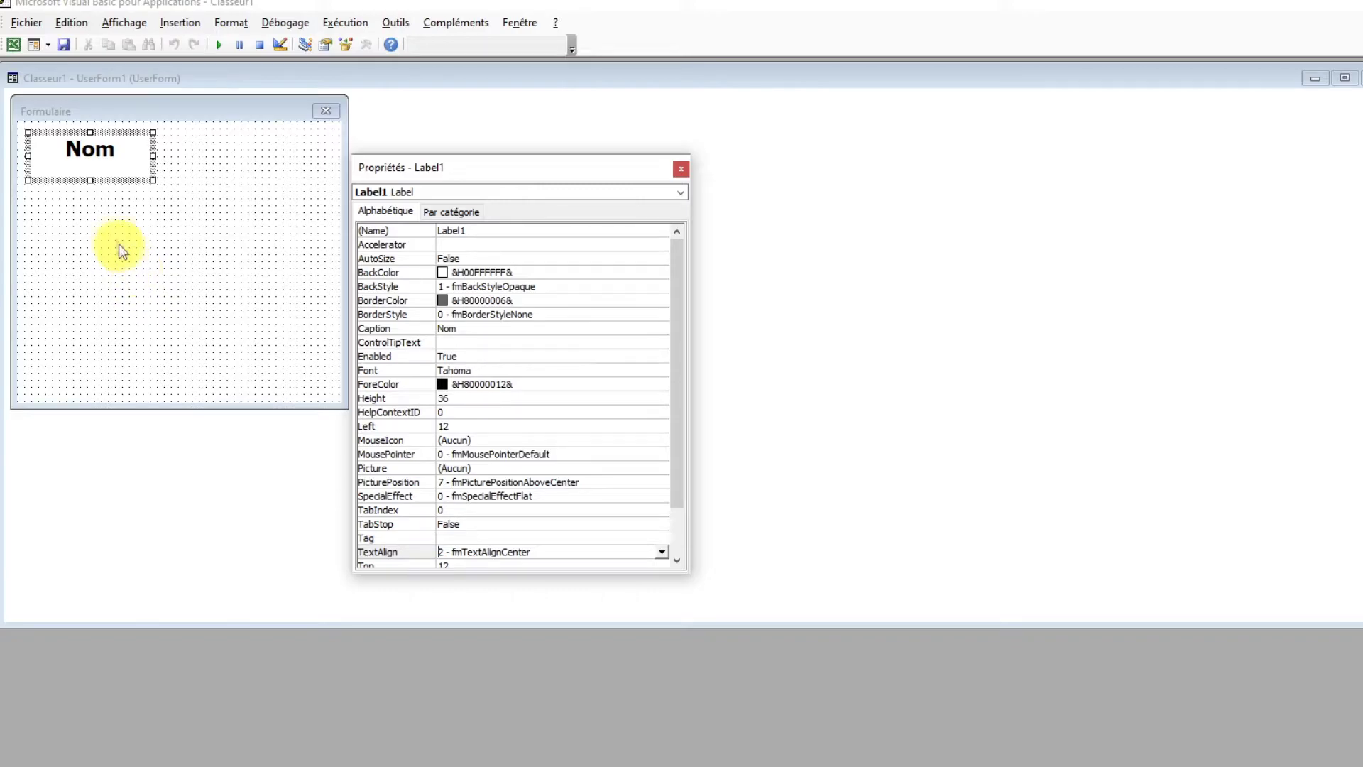
{"action": "left_click", "coordinate": [88, 180]}
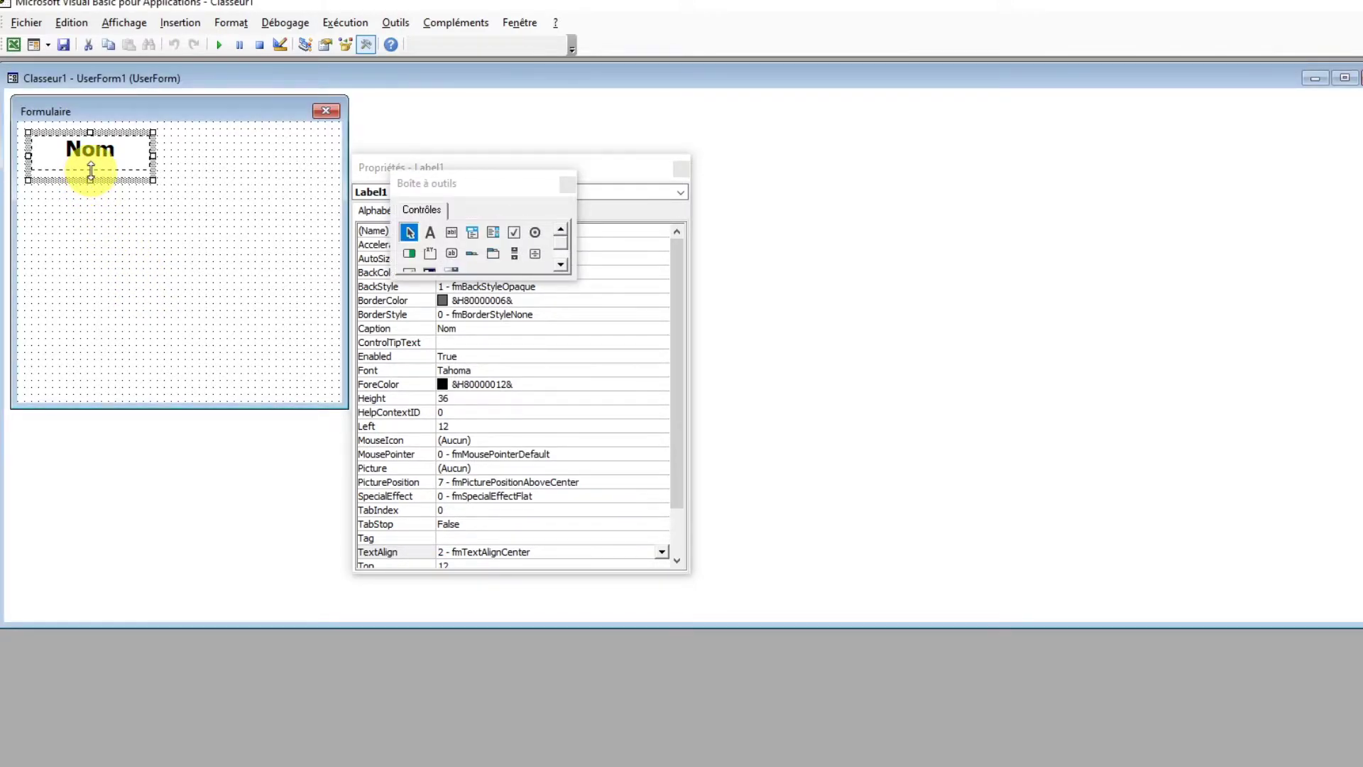
{"action": "left_click_drag", "start_coordinate": [87, 184], "coordinate": [91, 189]}
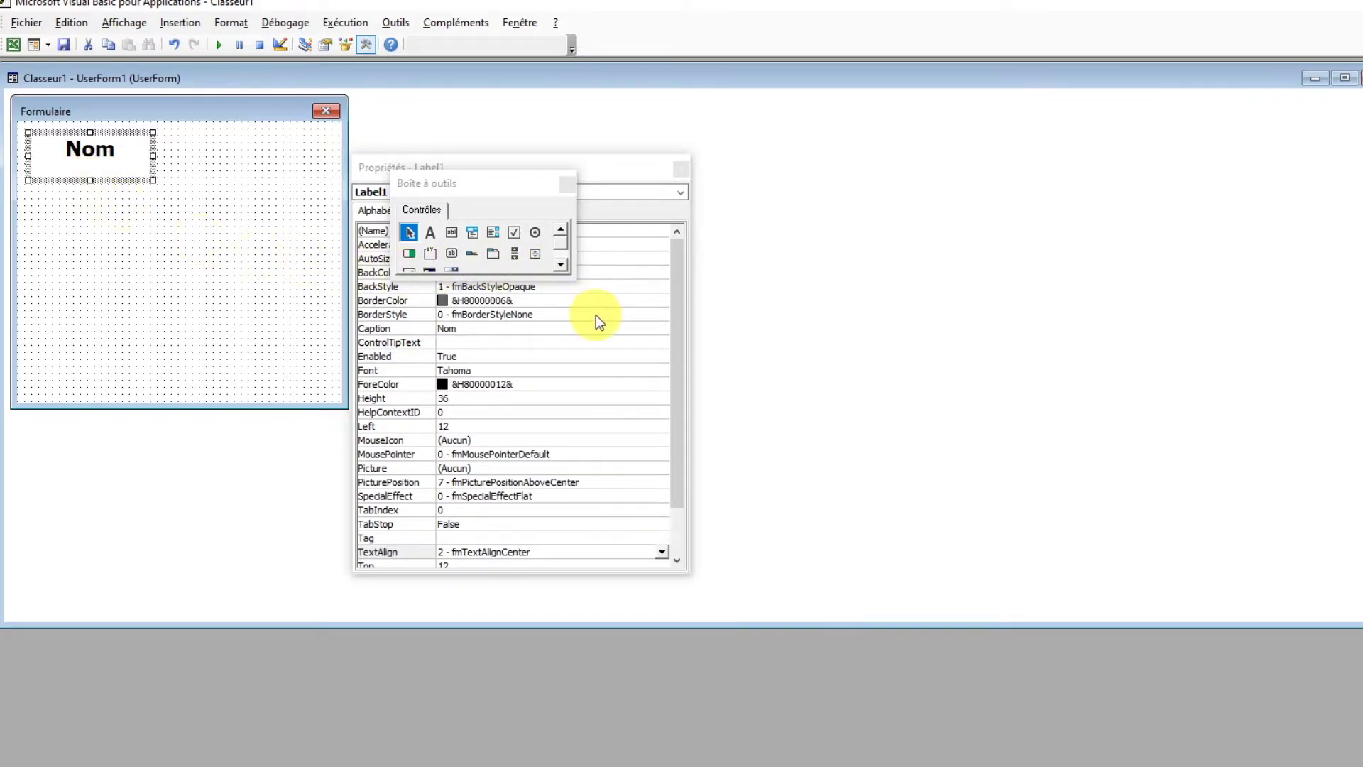
Reconfirm the bold font, set the Nom label height to 30, and close Properties and Toolbox.
{"action": "left_click", "coordinate": [595, 316]}
{"action": "left_click", "coordinate": [628, 357]}
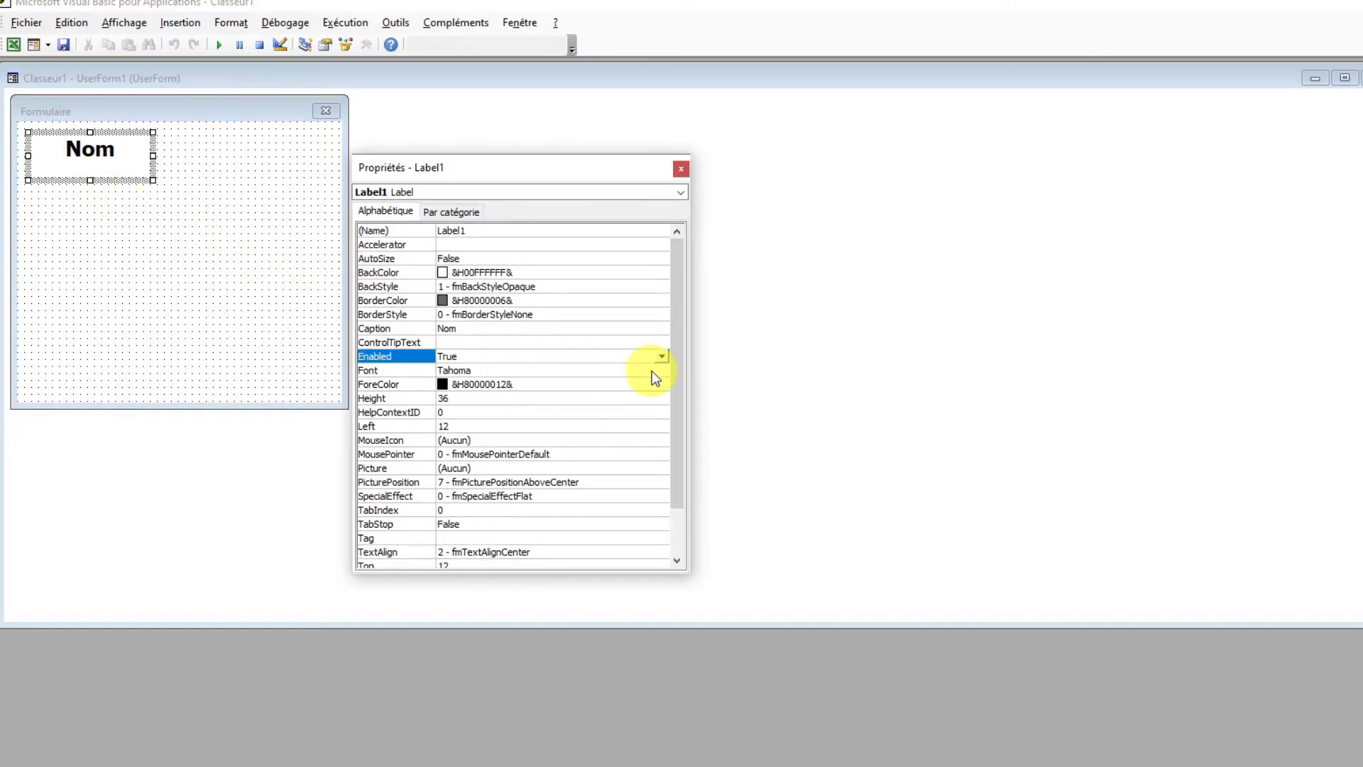
{"action": "left_click", "coordinate": [654, 370]}
{"action": "left_click", "coordinate": [661, 370]}
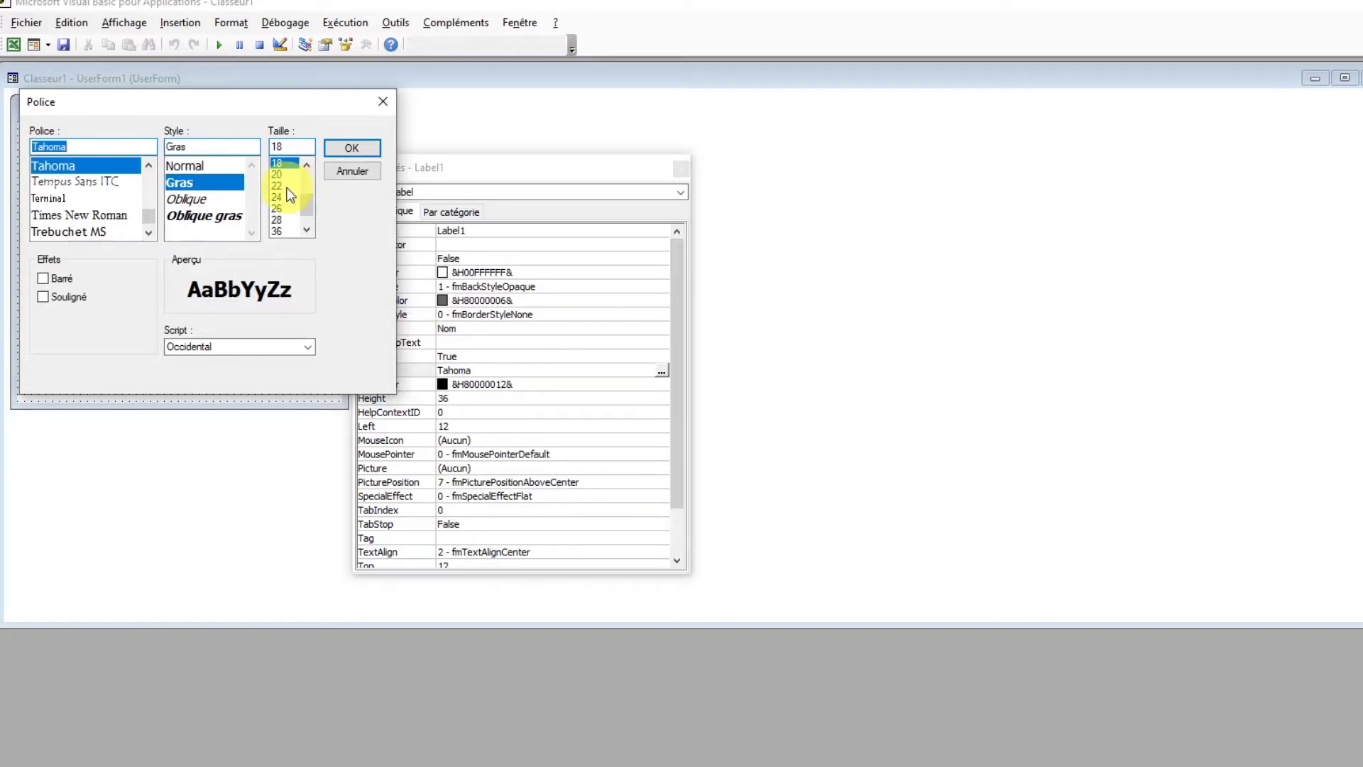
{"action": "left_click", "coordinate": [348, 148]}
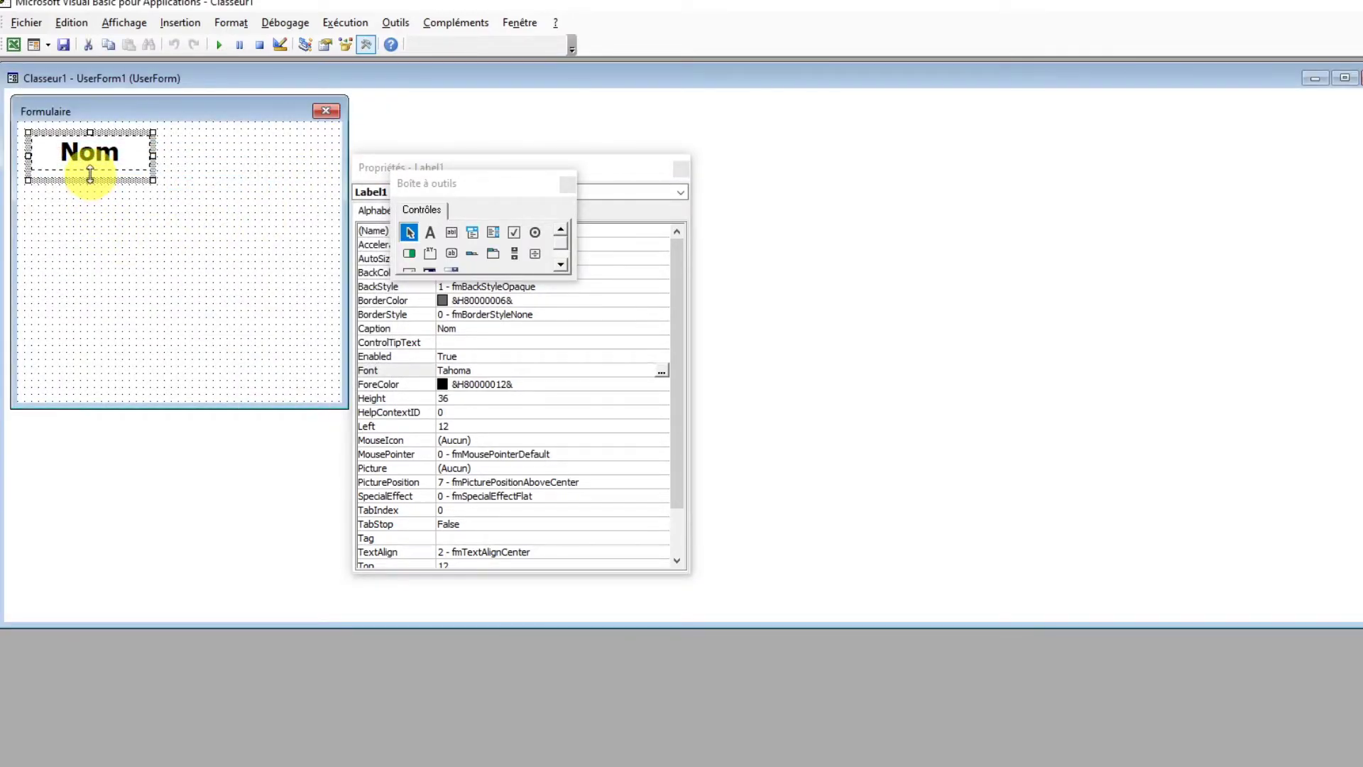
{"action": "left_click_drag", "start_coordinate": [90, 178], "coordinate": [90, 172]}
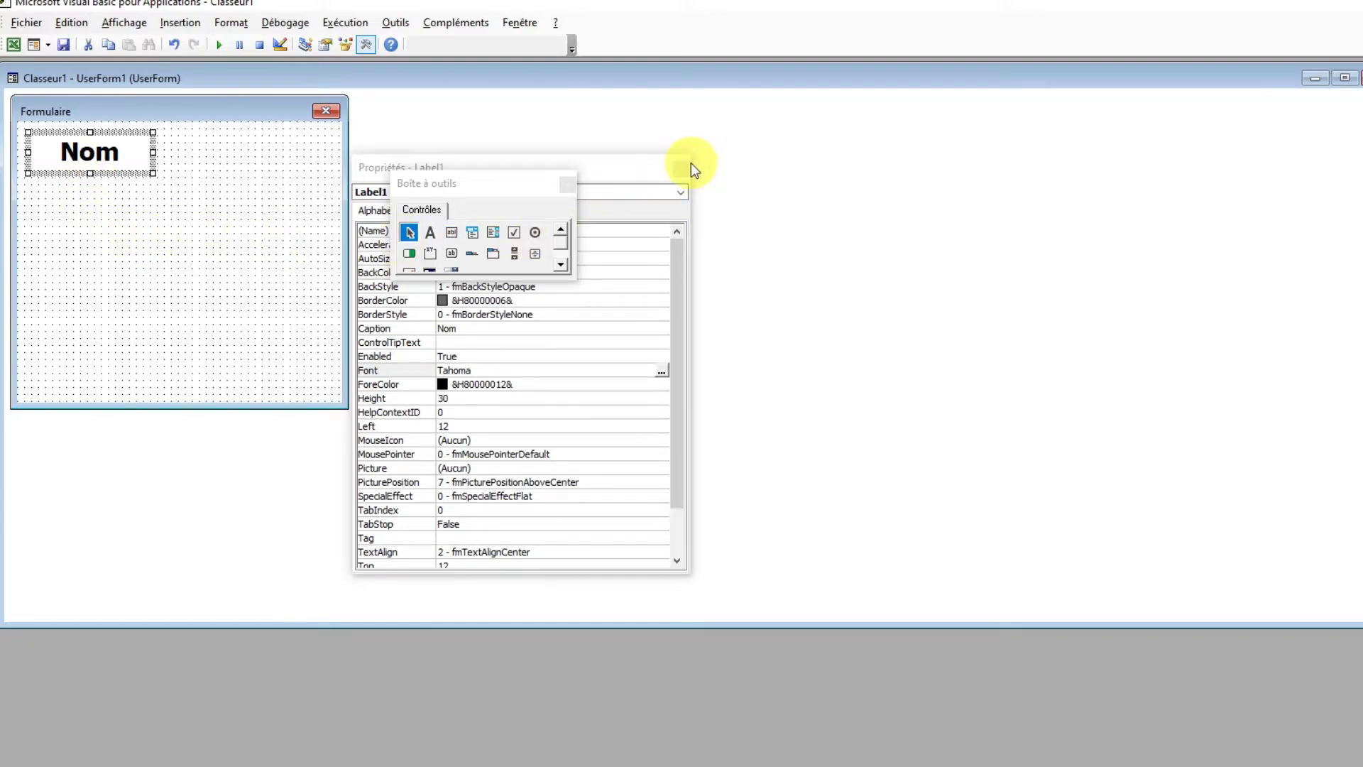
{"action": "left_click", "coordinate": [684, 168]}
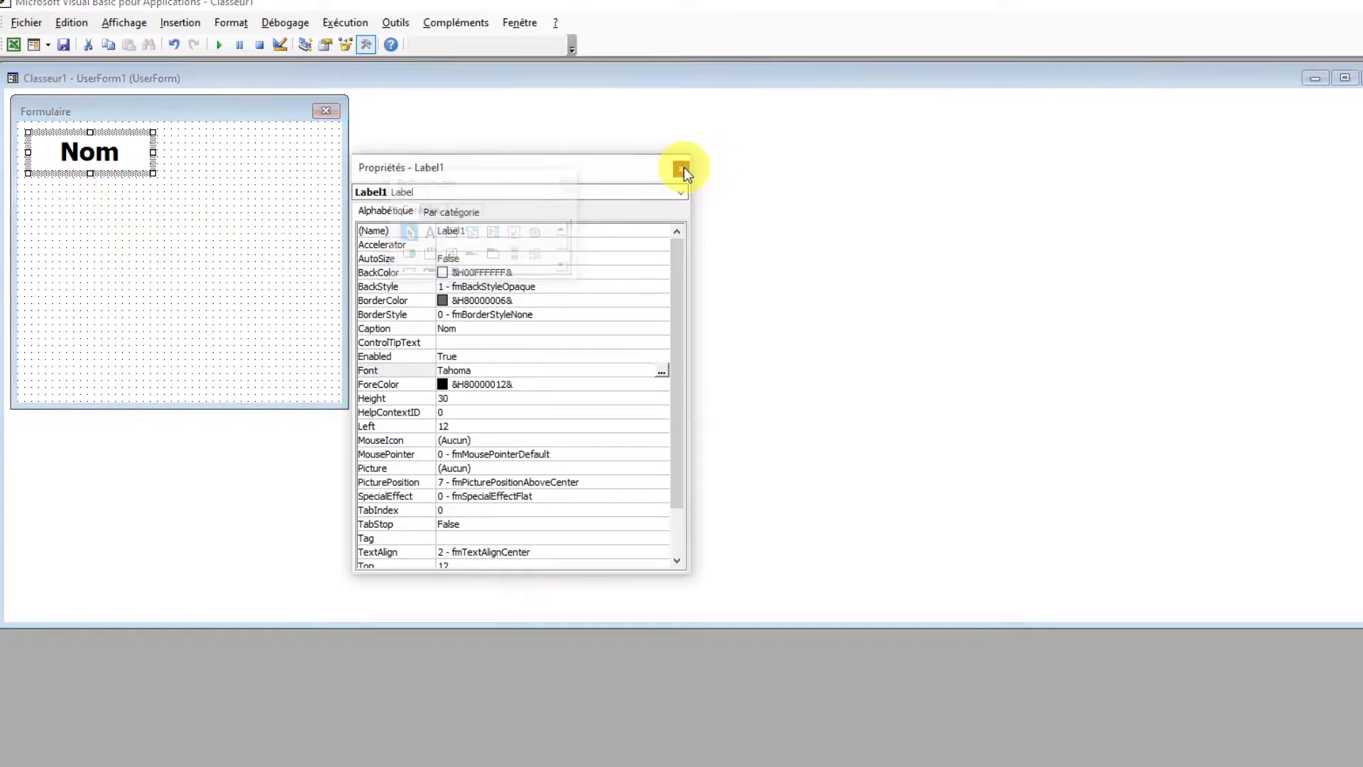
{"action": "left_click", "coordinate": [567, 184]}
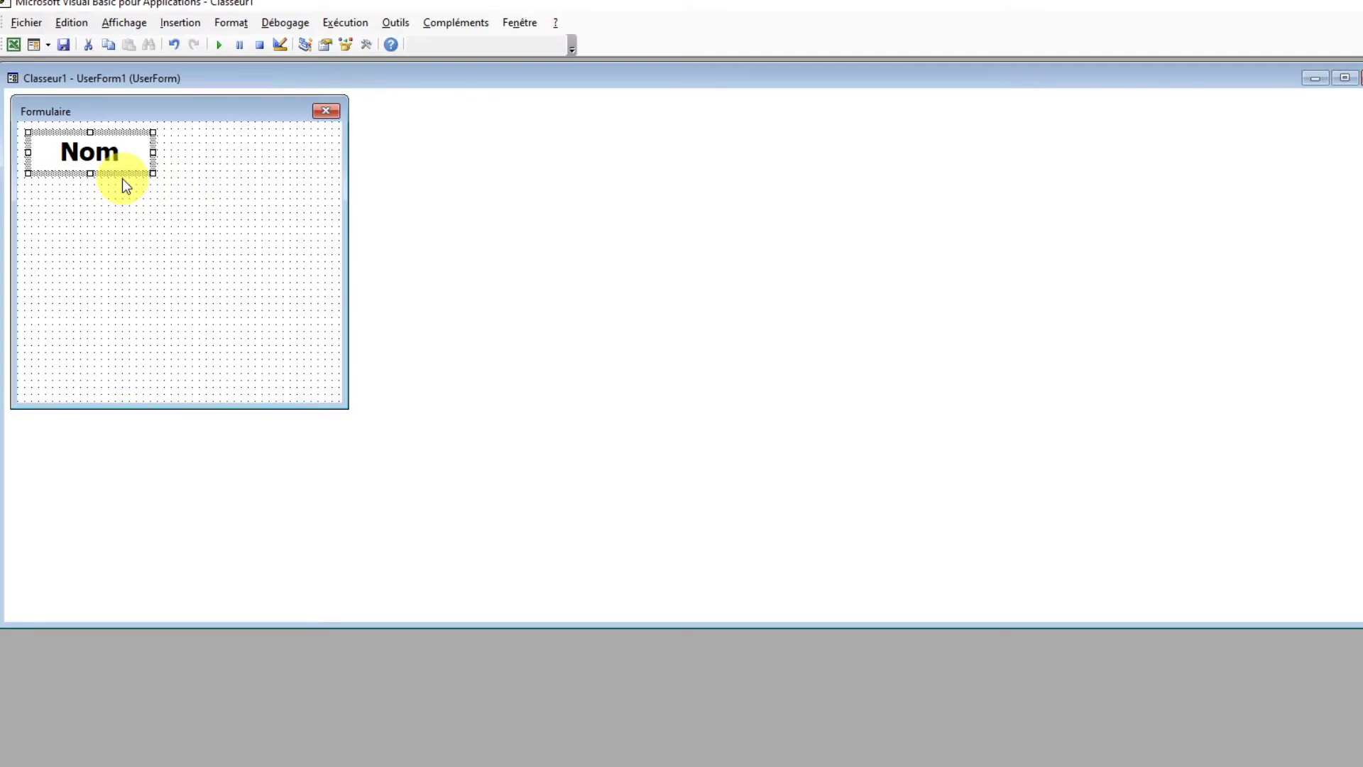
Paste a copy of the Nom label below it and change its caption to 'Prénom'.
{"action": "left_click", "coordinate": [131, 212]}
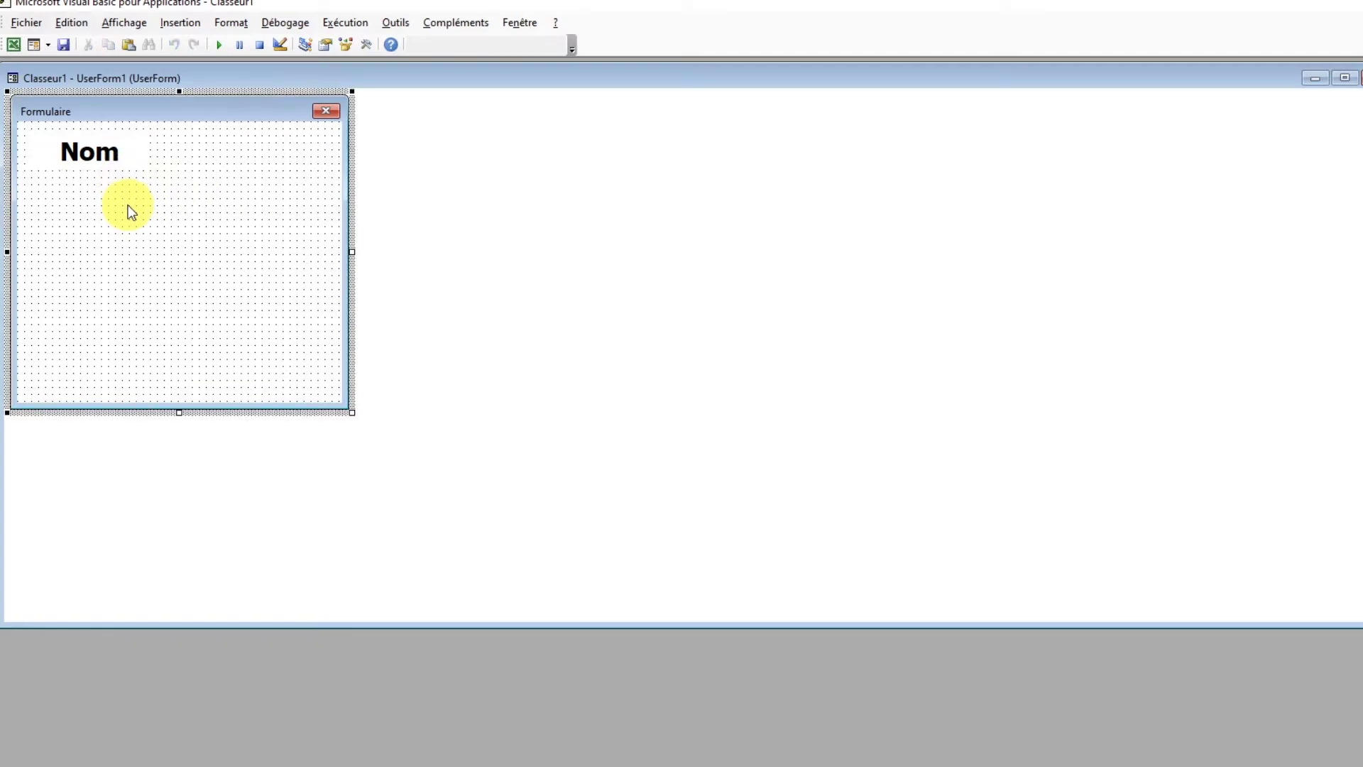
{"action": "key", "text": "ctrl+v"}
{"action": "left_click_drag", "start_coordinate": [160, 239], "coordinate": [75, 186]}
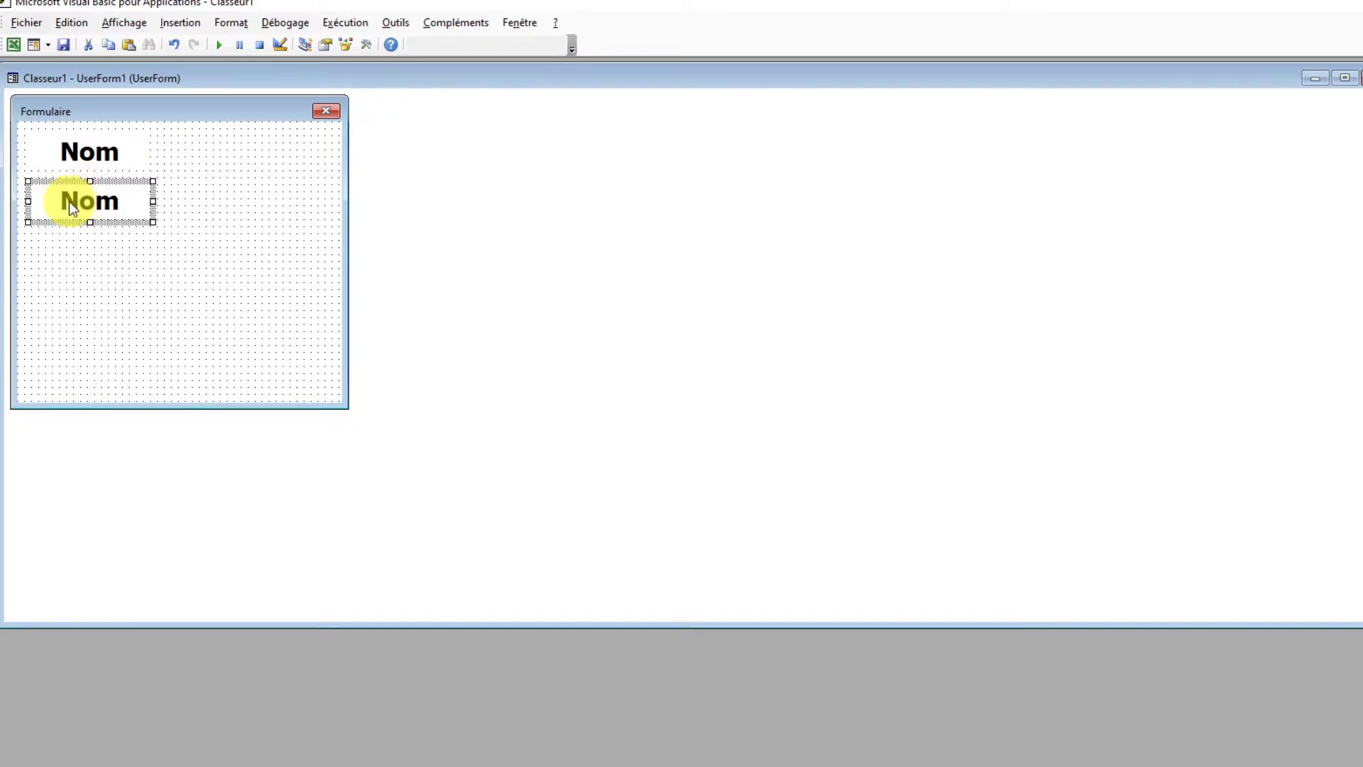
{"action": "left_click", "coordinate": [69, 206]}
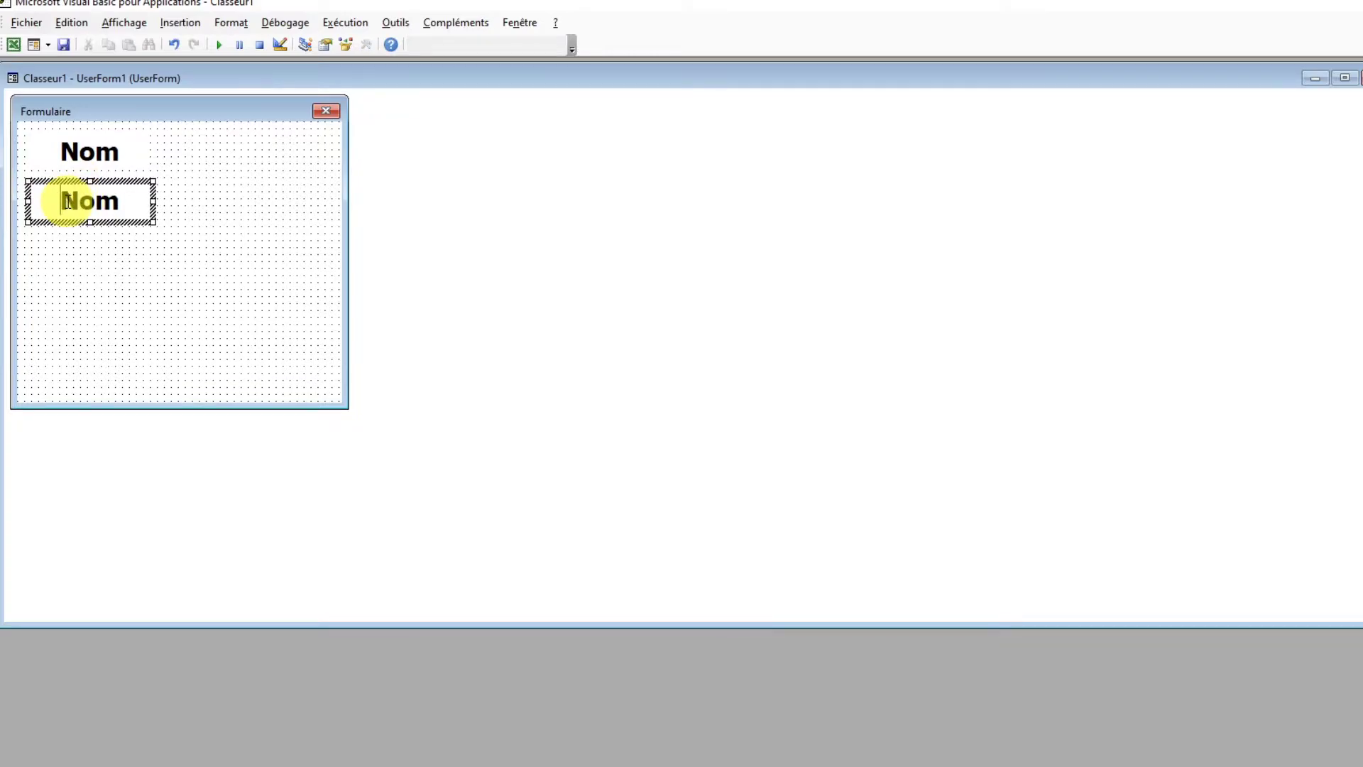
{"action": "type", "text": "Pré"}
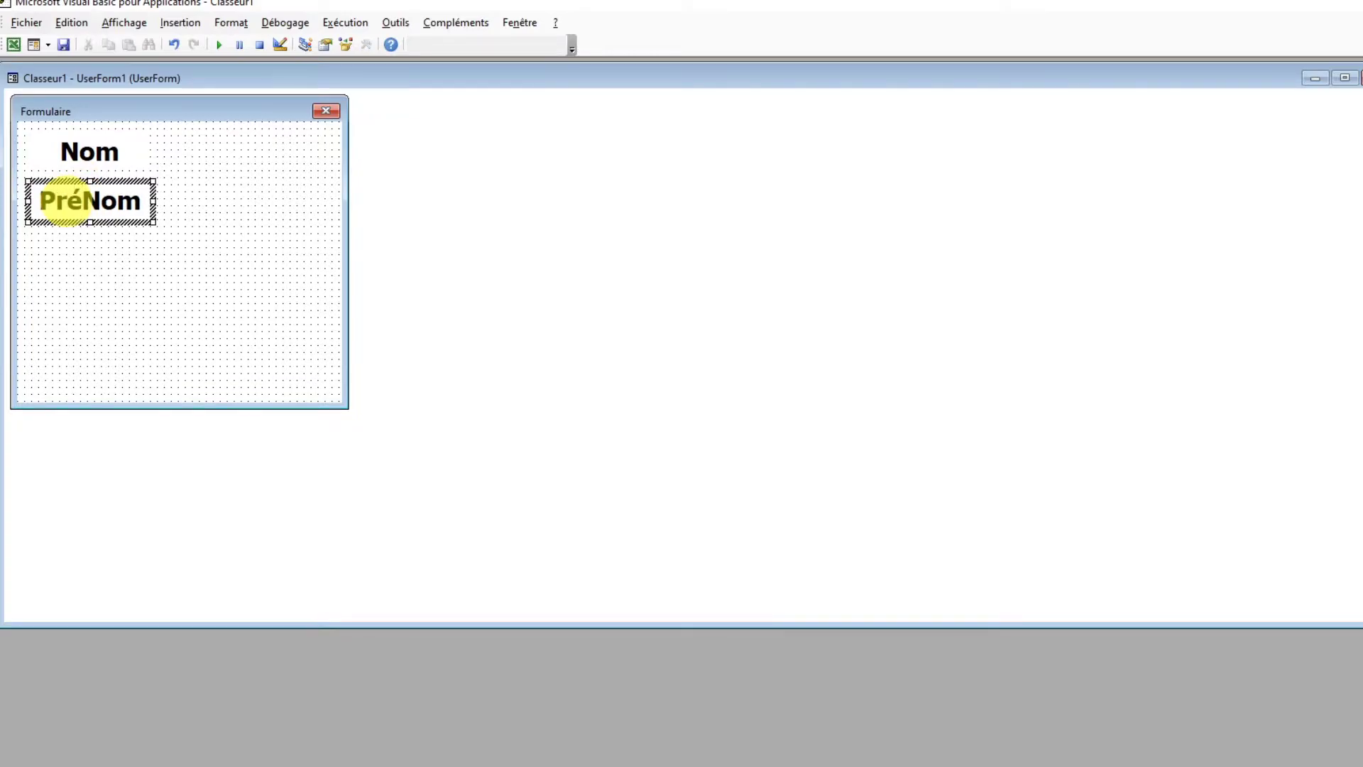
{"action": "key", "text": "Delete"}
{"action": "type", "text": "n"}
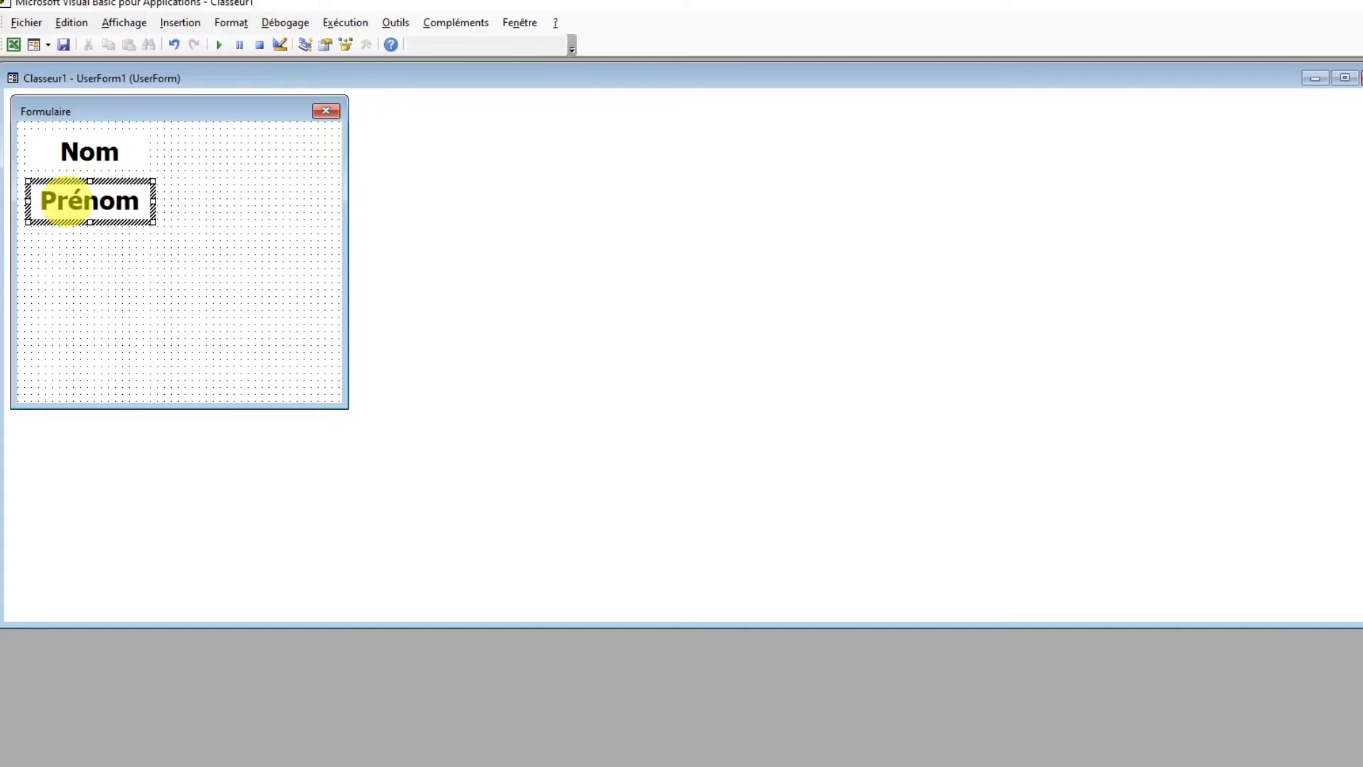
{"action": "left_click", "coordinate": [115, 251]}
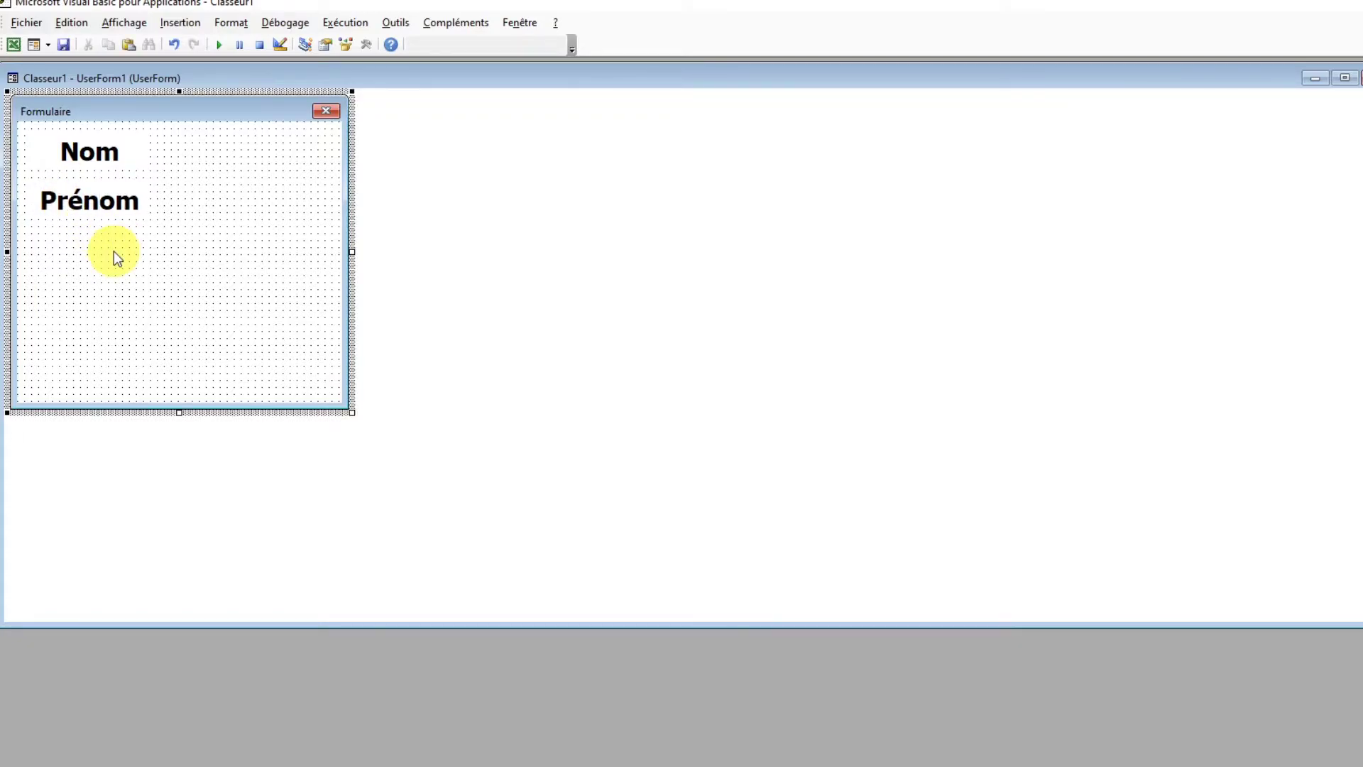
Paste another copy below Prénom, caption it 'Age', and left-align it with the others.
{"action": "key", "text": "ctrl+v"}
{"action": "left_click_drag", "start_coordinate": [144, 282], "coordinate": [70, 267]}
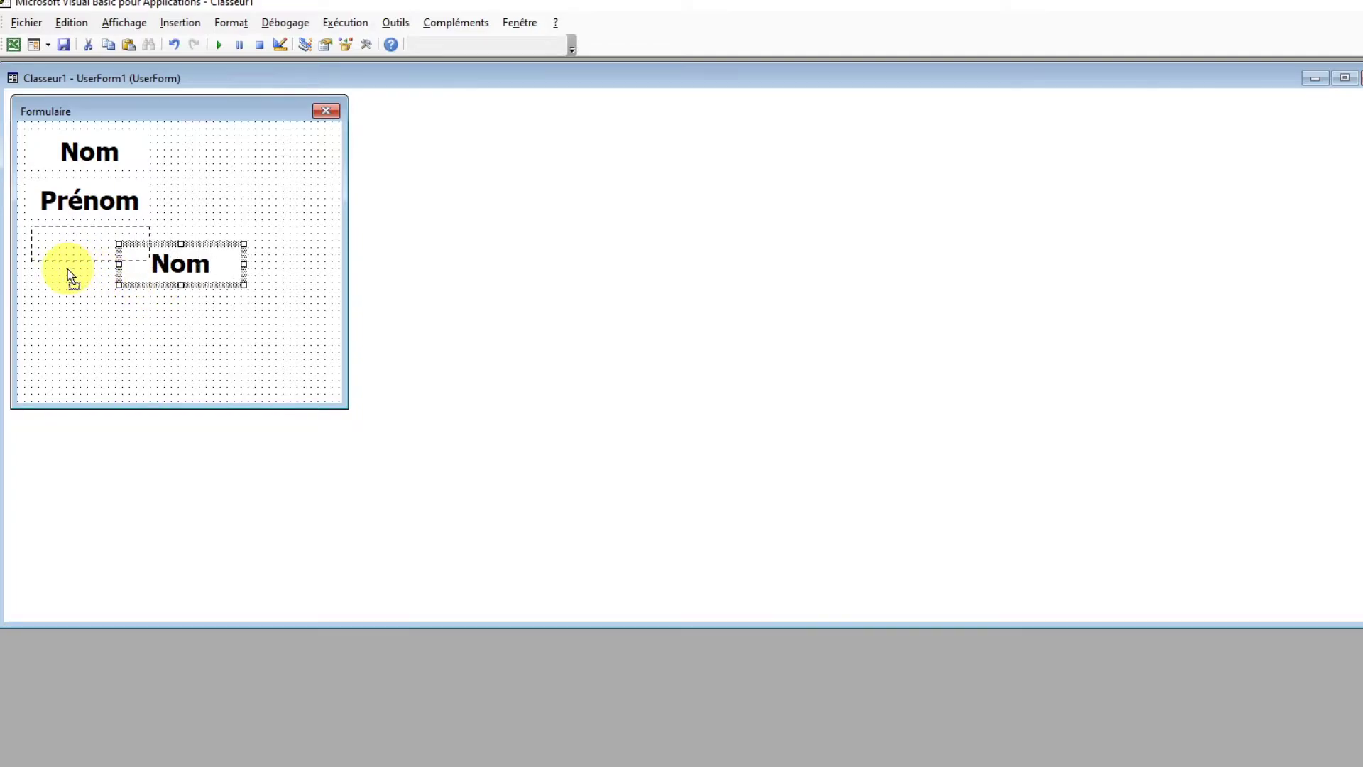
{"action": "left_click_drag", "start_coordinate": [68, 271], "coordinate": [66, 270]}
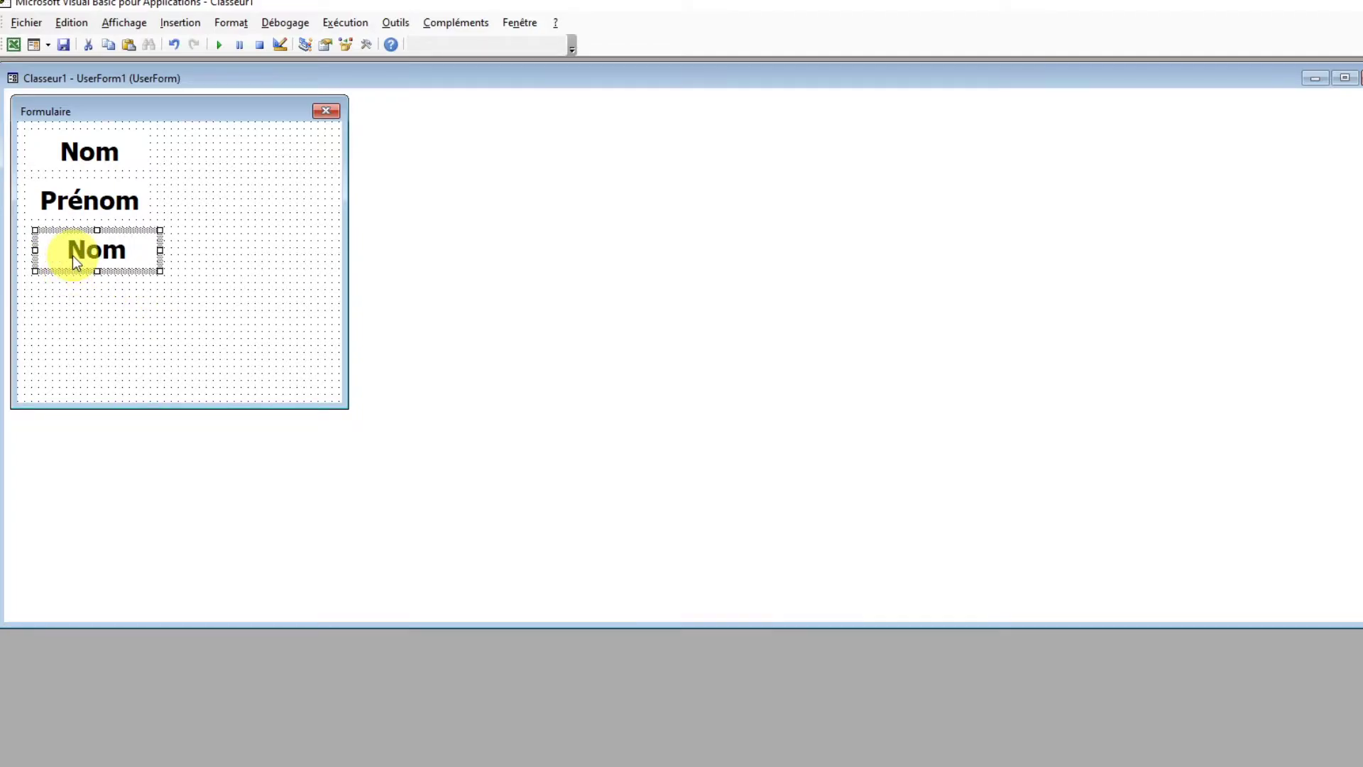
{"action": "left_click", "coordinate": [73, 256]}
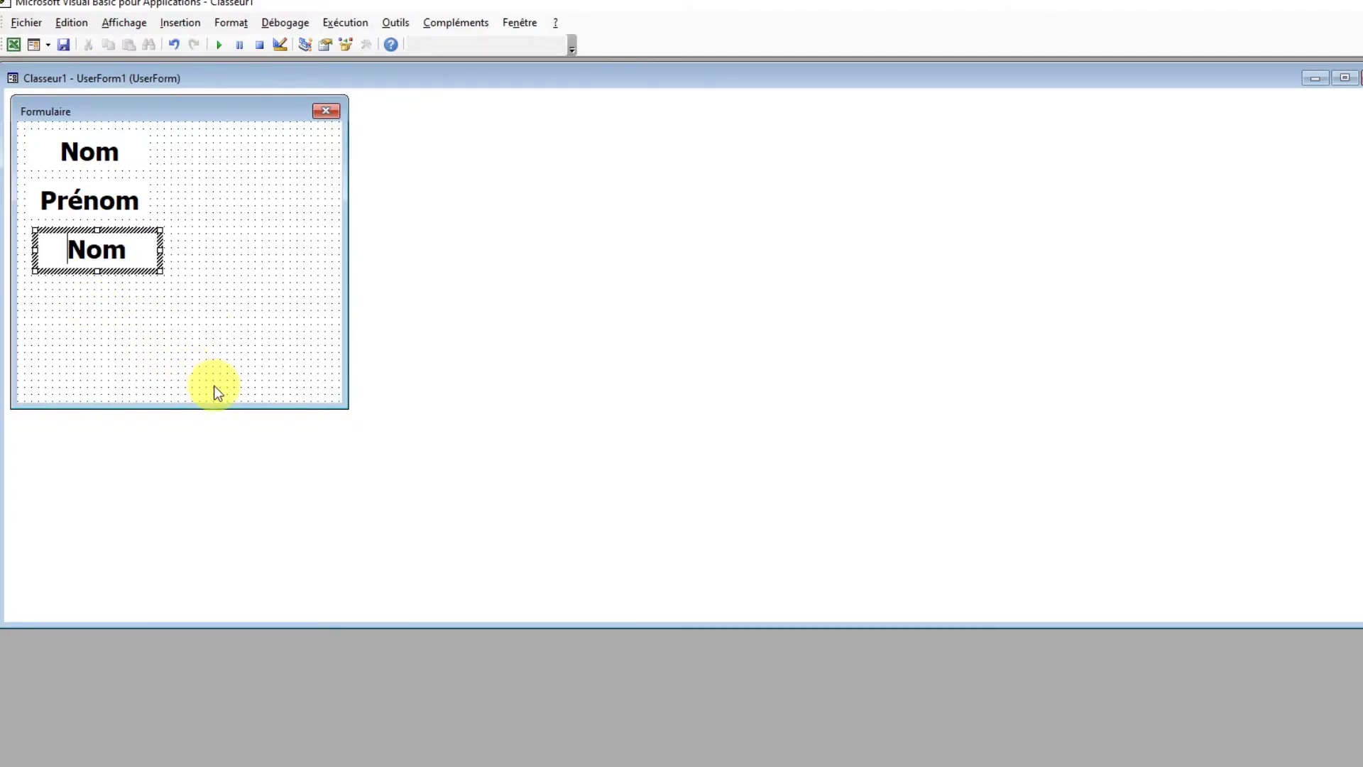
{"action": "key", "text": "Delete"}
{"action": "key", "text": "Delete"}
{"action": "key", "text": "Delete"}
{"action": "type", "text": "Age"}
{"action": "left_click", "coordinate": [249, 295]}
{"action": "left_click", "coordinate": [110, 260]}
{"action": "left_click", "coordinate": [69, 283]}
{"action": "left_click", "coordinate": [65, 269]}
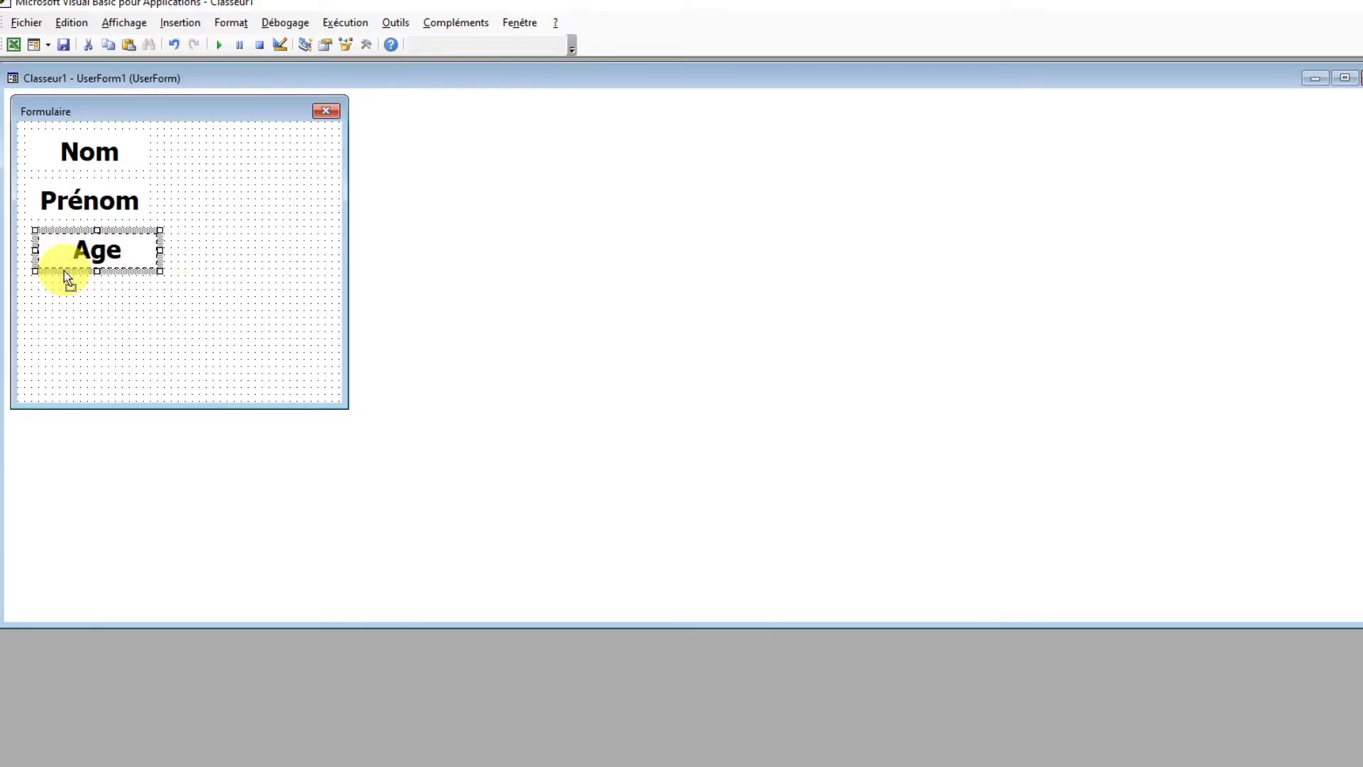
{"action": "left_click_drag", "start_coordinate": [63, 271], "coordinate": [56, 271]}
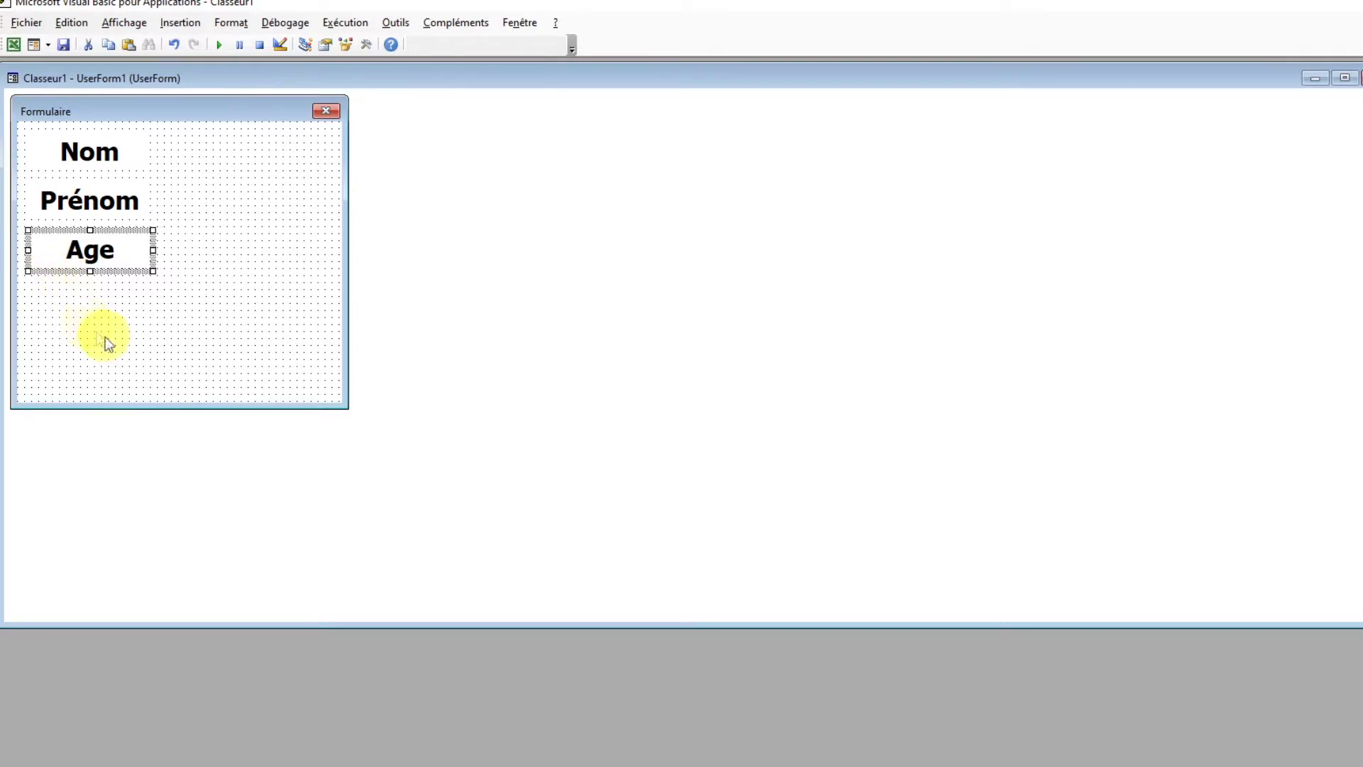
{"action": "left_click", "coordinate": [105, 337]}
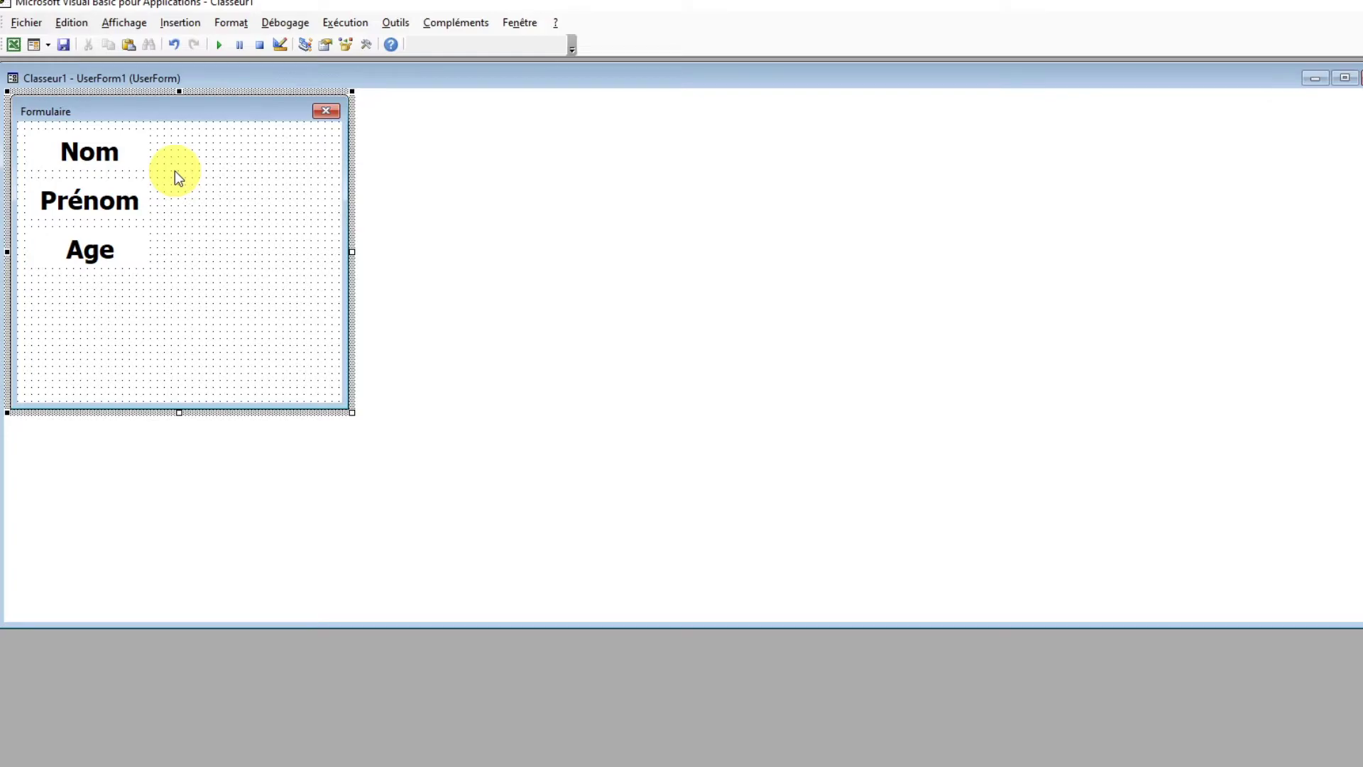
Draw a text box beside the Nom label using the controls toolbox.
{"action": "left_click", "coordinate": [129, 20]}
{"action": "left_click", "coordinate": [76, 270]}
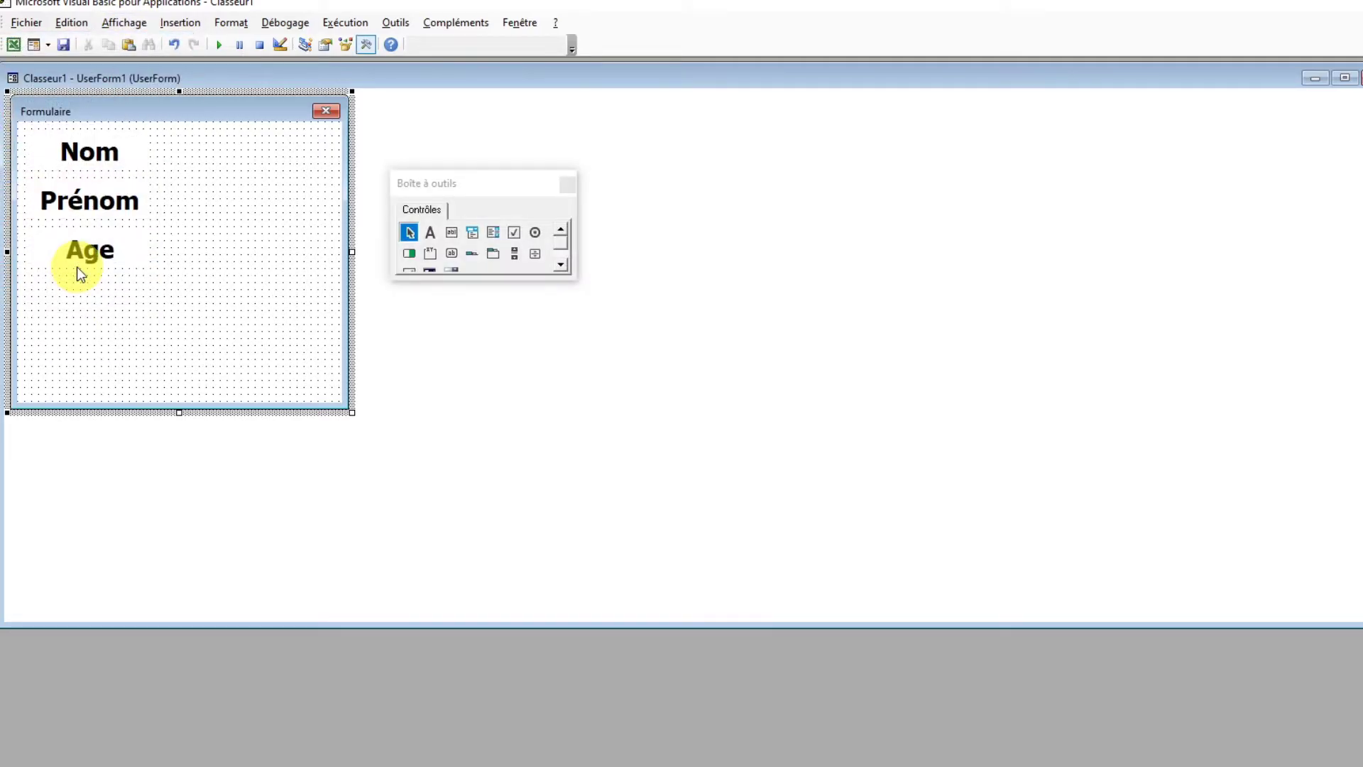
{"action": "left_click", "coordinate": [448, 238]}
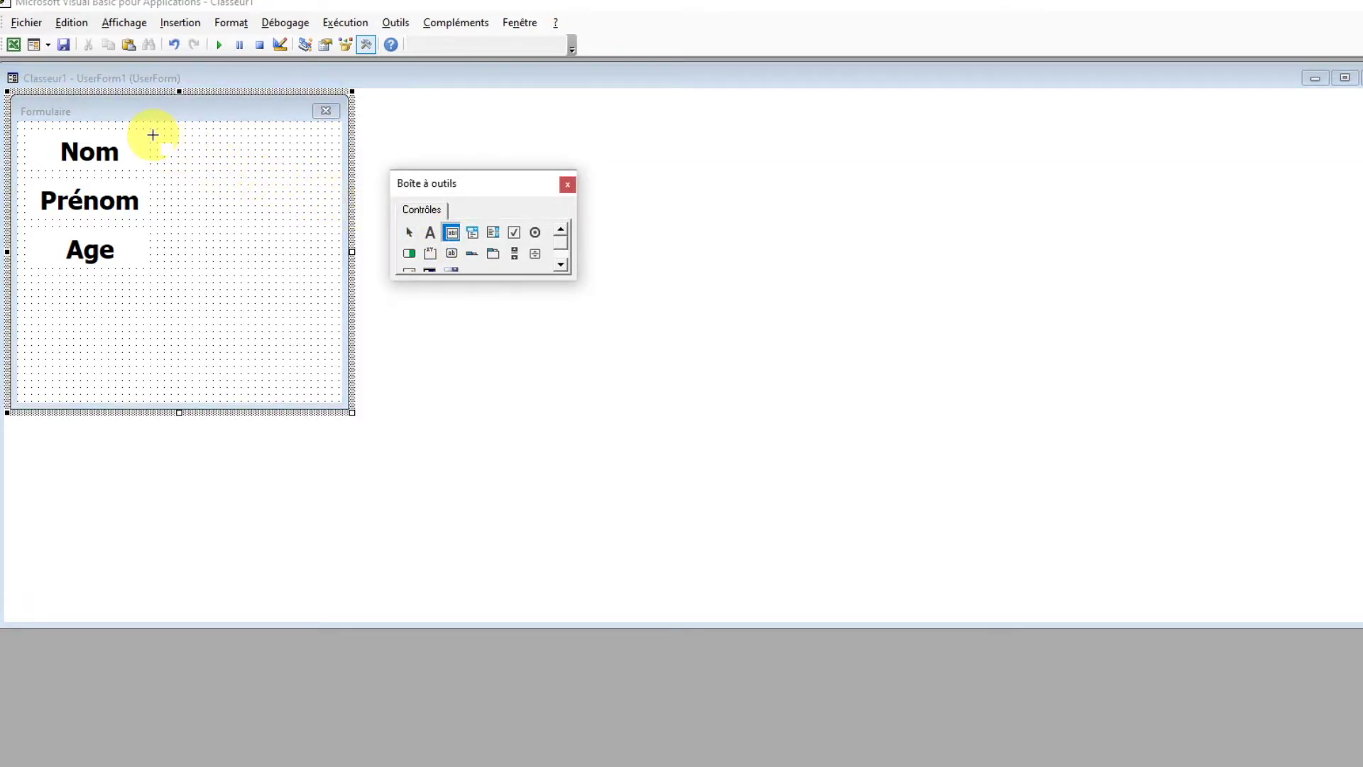
{"action": "left_click_drag", "start_coordinate": [152, 135], "coordinate": [324, 173]}
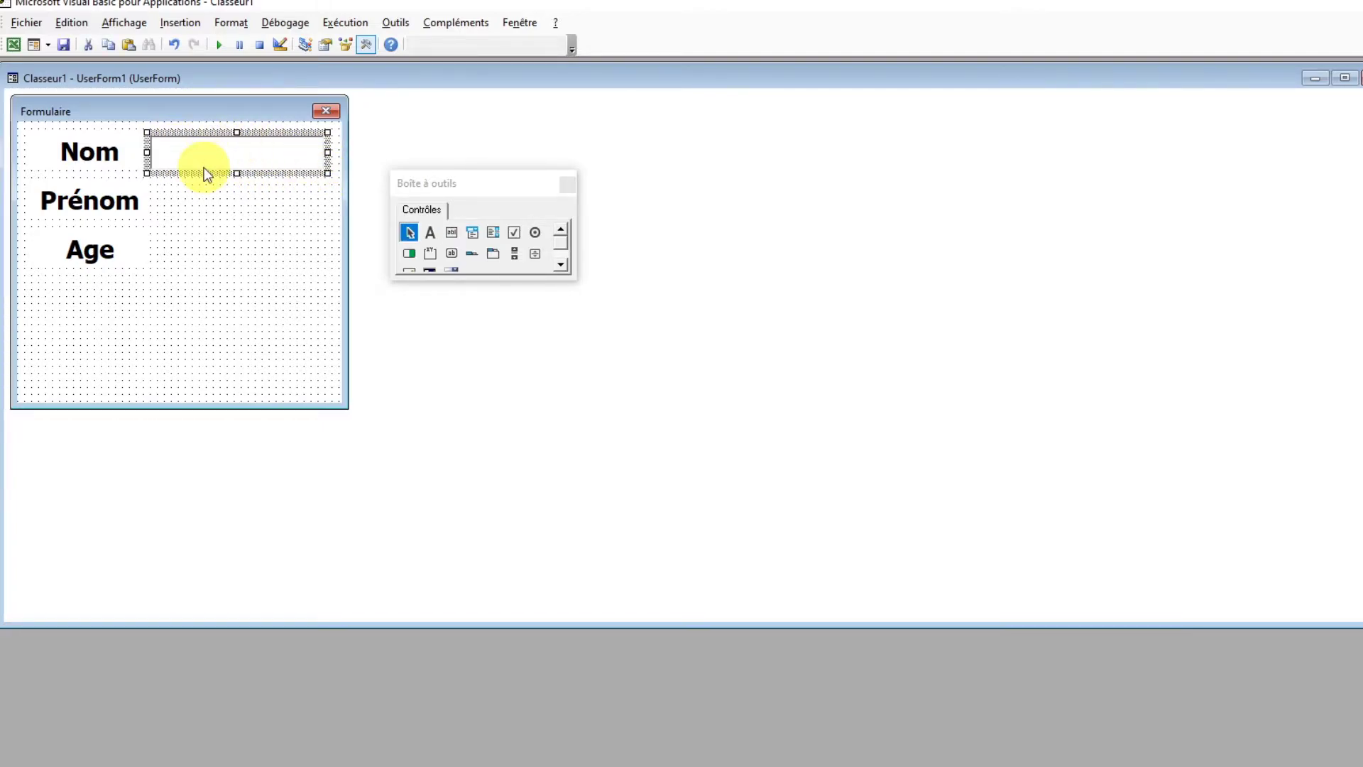
Set the Nom text box font to bold, size 16.
{"action": "right_click", "coordinate": [201, 134]}
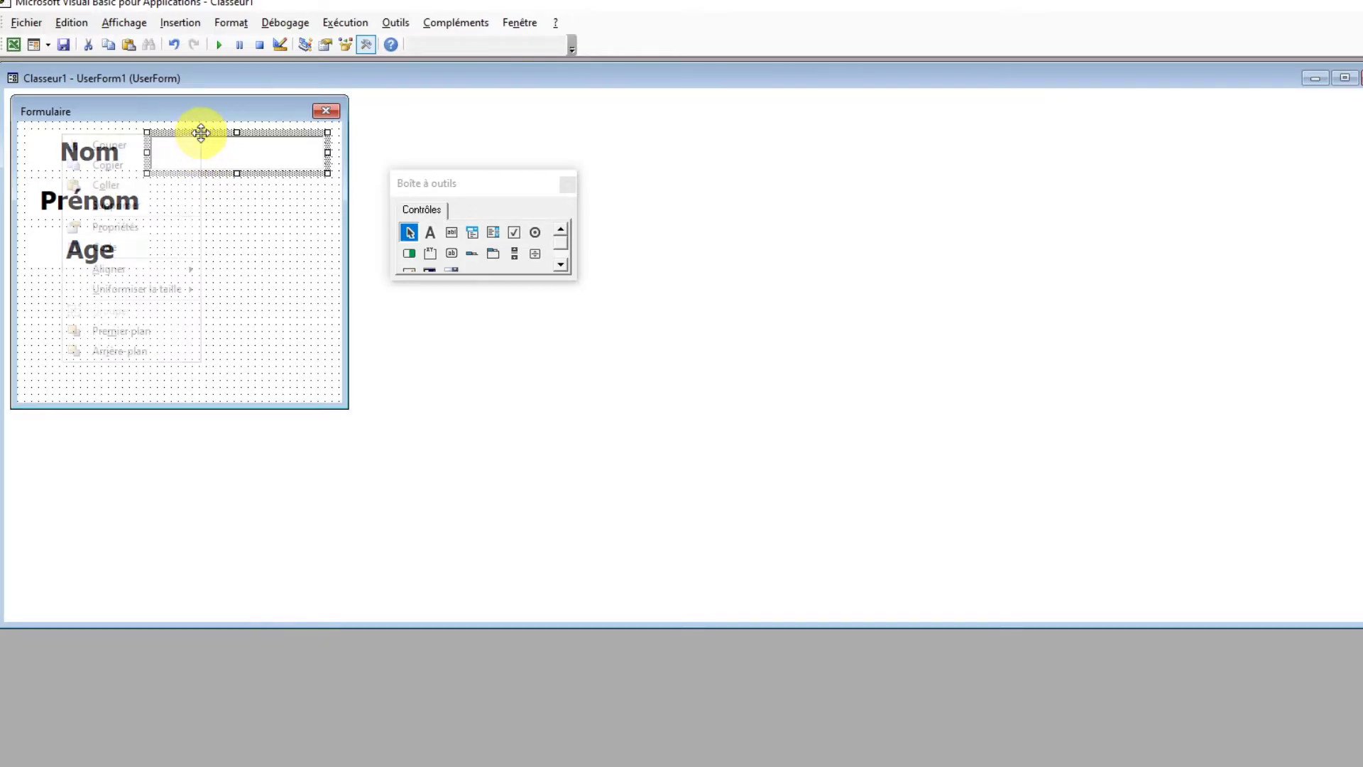
{"action": "left_click", "coordinate": [130, 224]}
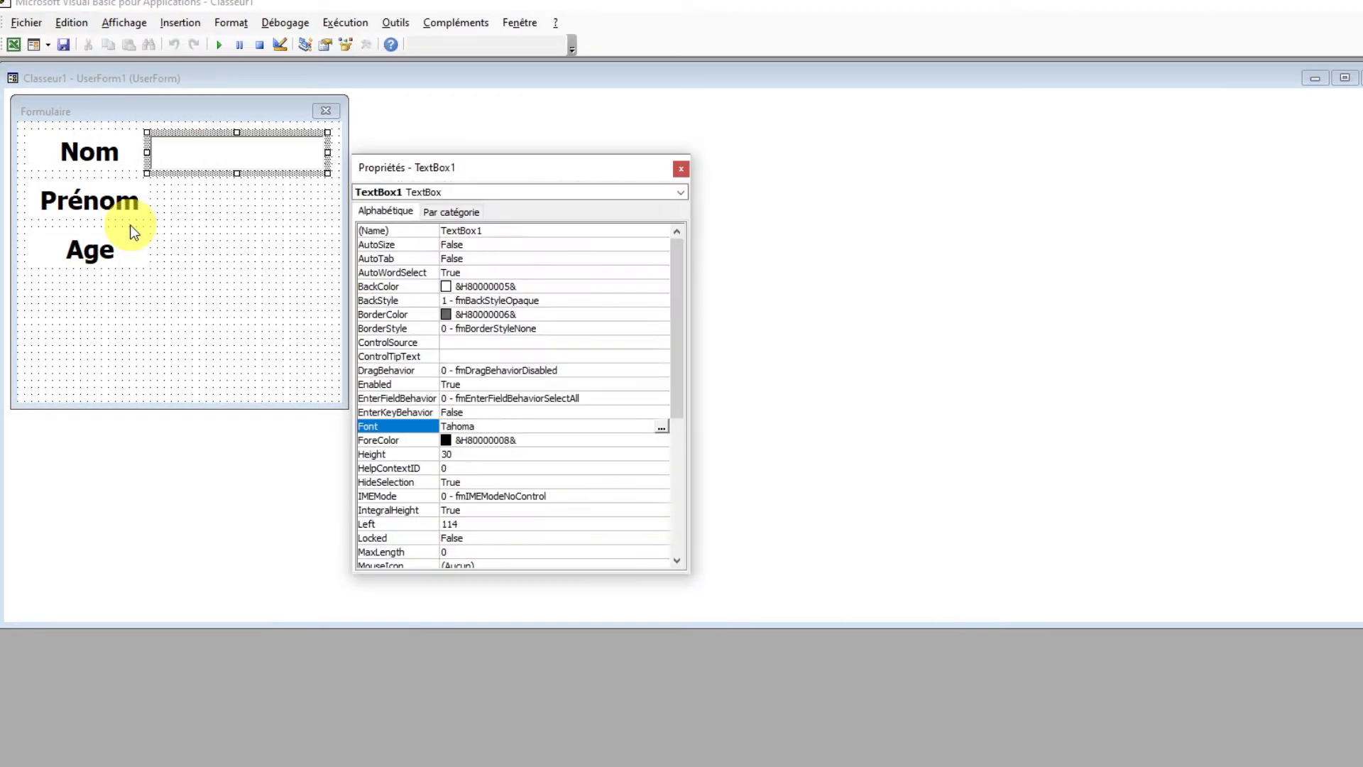
{"action": "left_click", "coordinate": [662, 426]}
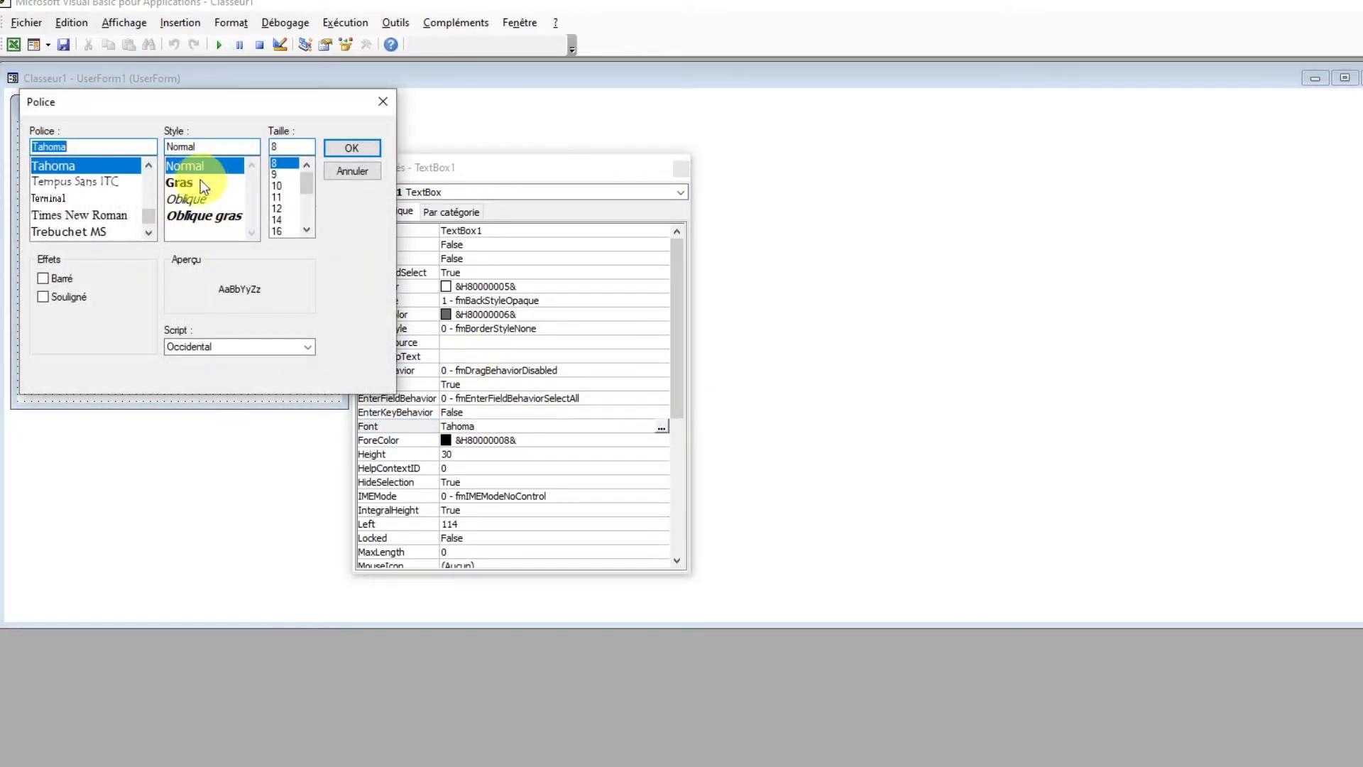
{"action": "left_click", "coordinate": [198, 182]}
{"action": "left_click", "coordinate": [277, 231]}
{"action": "left_click", "coordinate": [341, 148]}
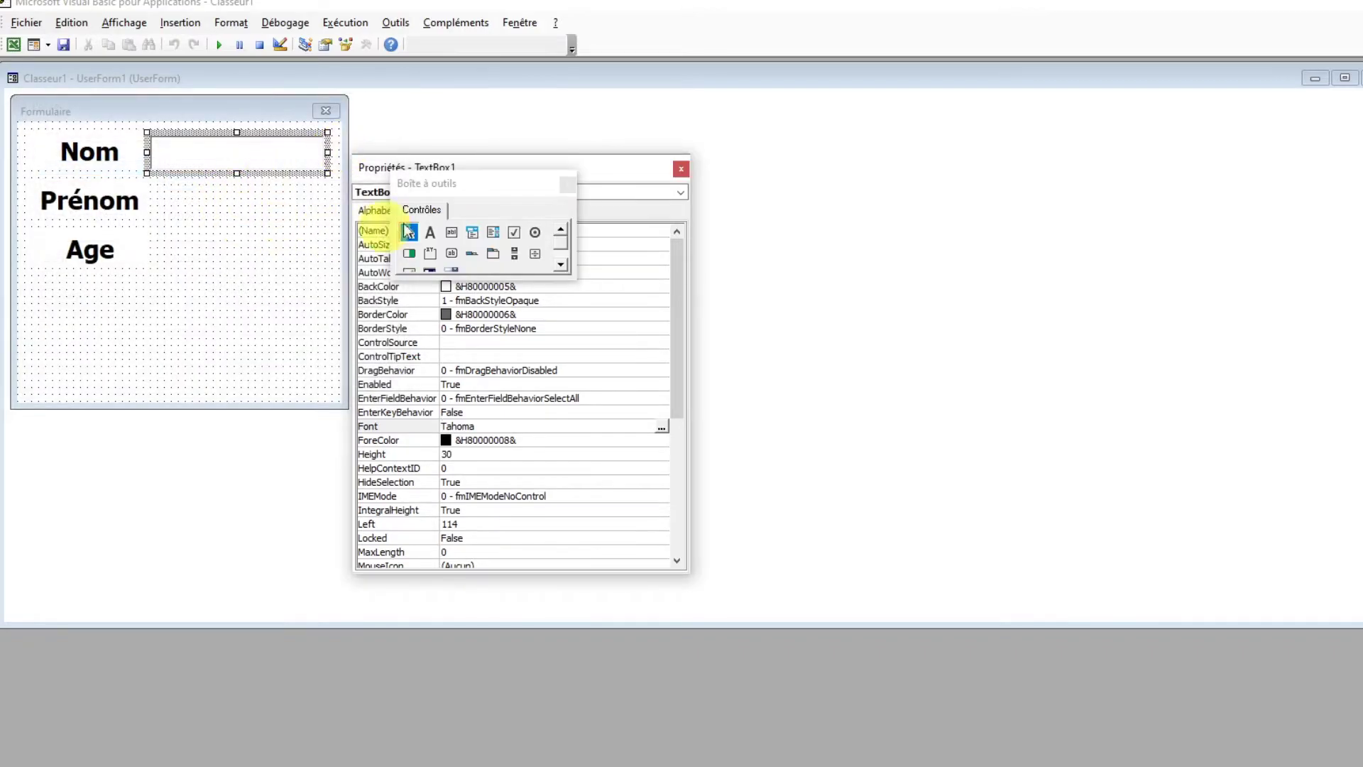
{"action": "left_click", "coordinate": [567, 185]}
{"action": "left_click", "coordinate": [681, 168]}
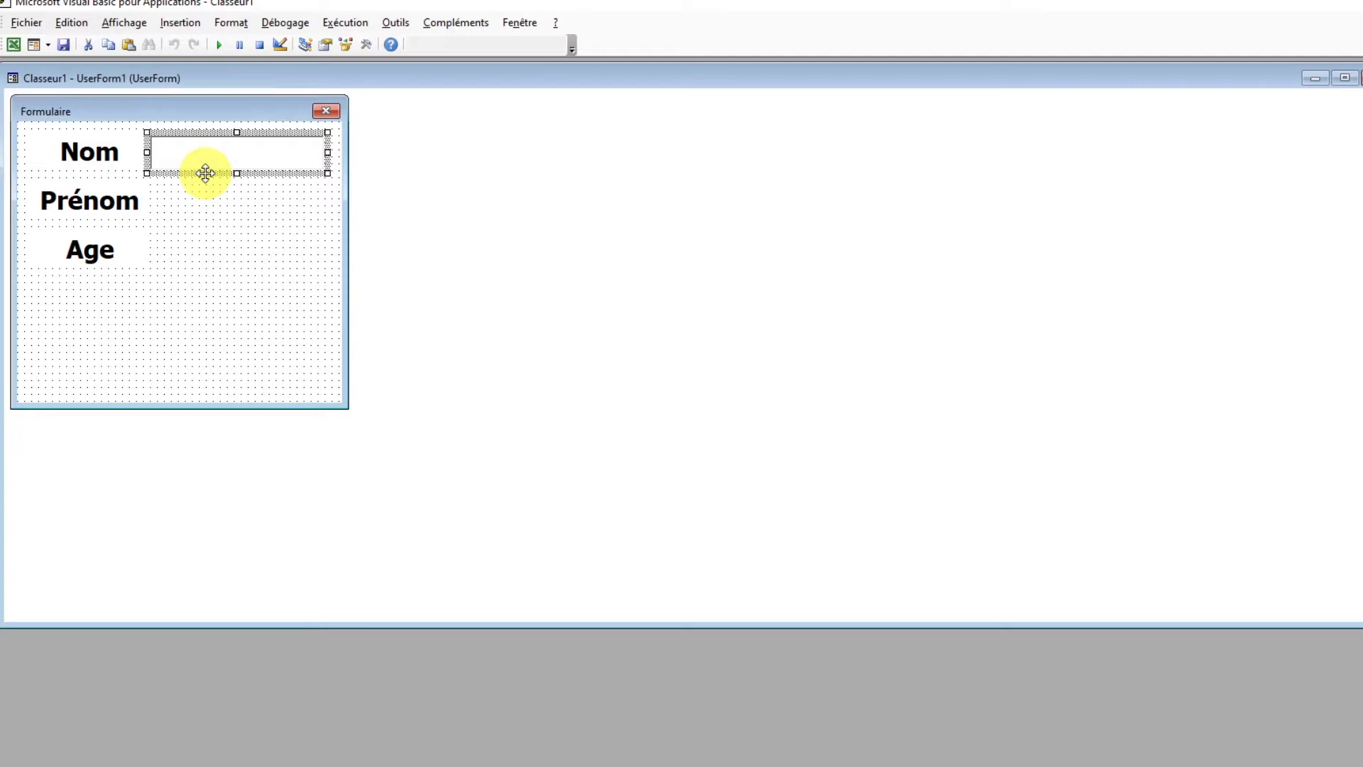
Copy the text box and paste copies beside the Prénom and Age labels.
{"action": "key", "text": "ctrl+c"}
{"action": "key", "text": "ctrl+v"}
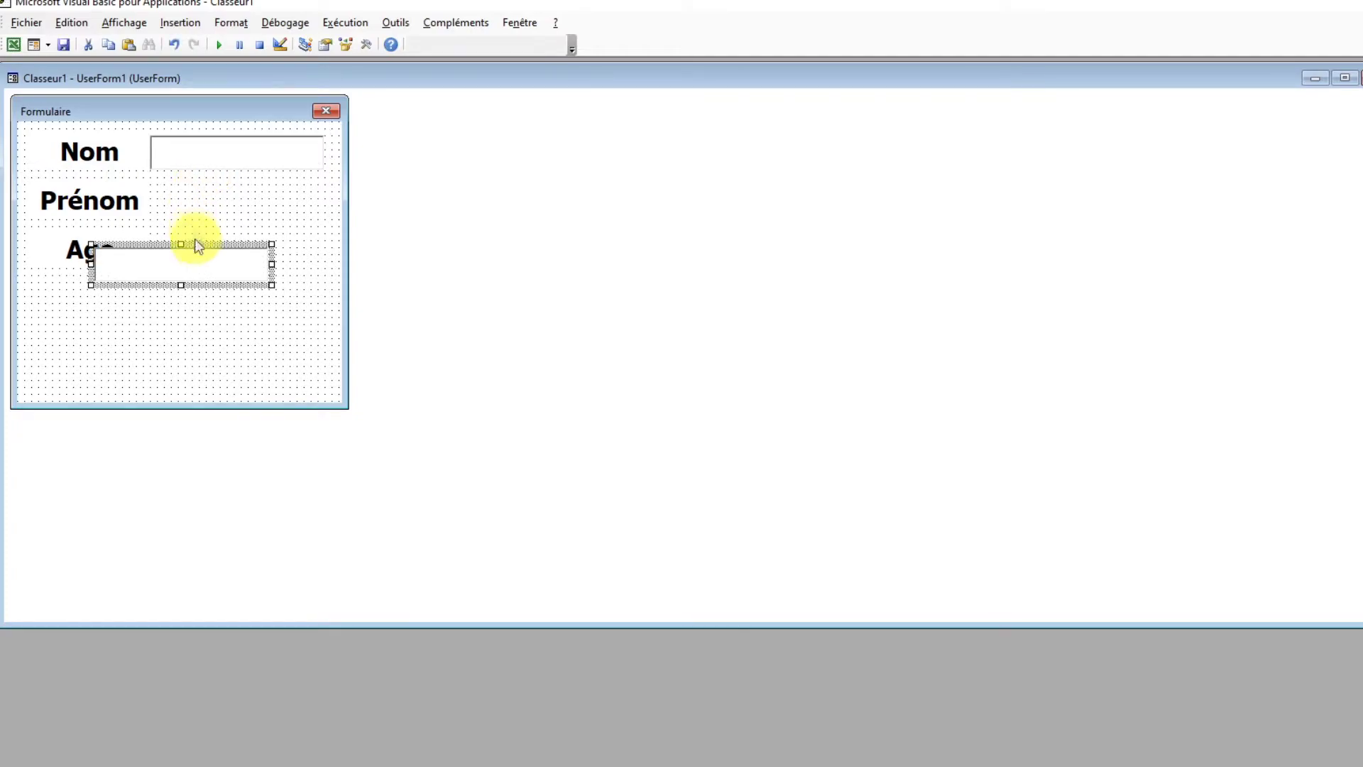
{"action": "left_click_drag", "start_coordinate": [212, 245], "coordinate": [266, 186]}
{"action": "key", "text": "ctrl+v"}
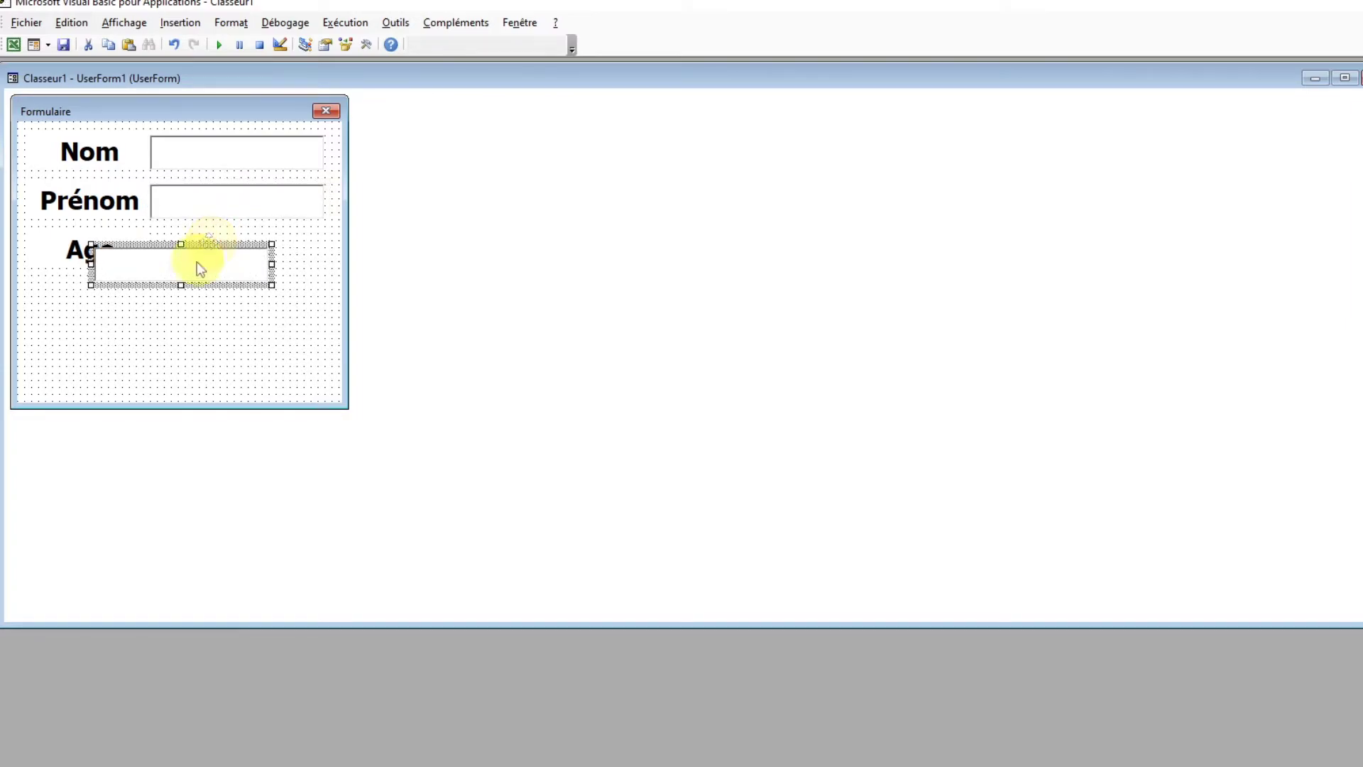
{"action": "left_click_drag", "start_coordinate": [223, 245], "coordinate": [276, 242]}
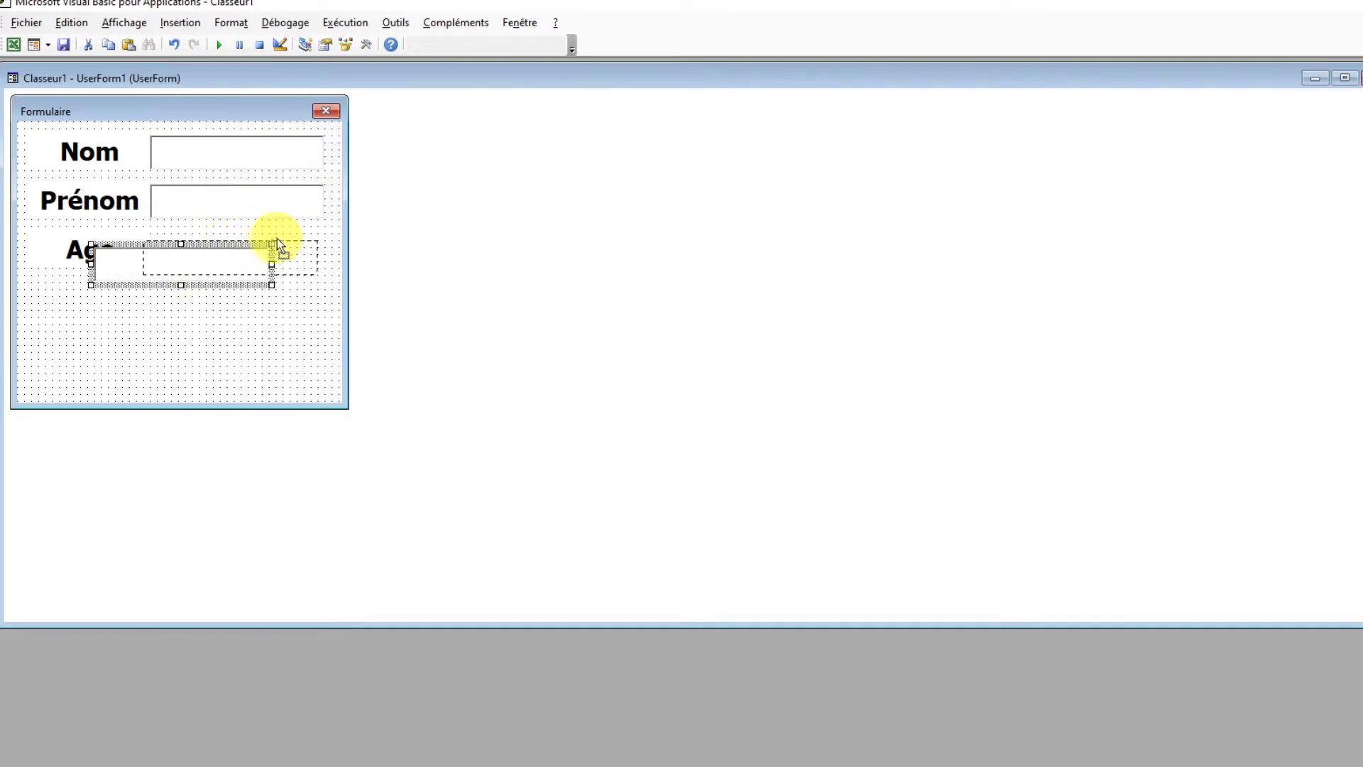
{"action": "left_click_drag", "start_coordinate": [278, 232], "coordinate": [279, 232]}
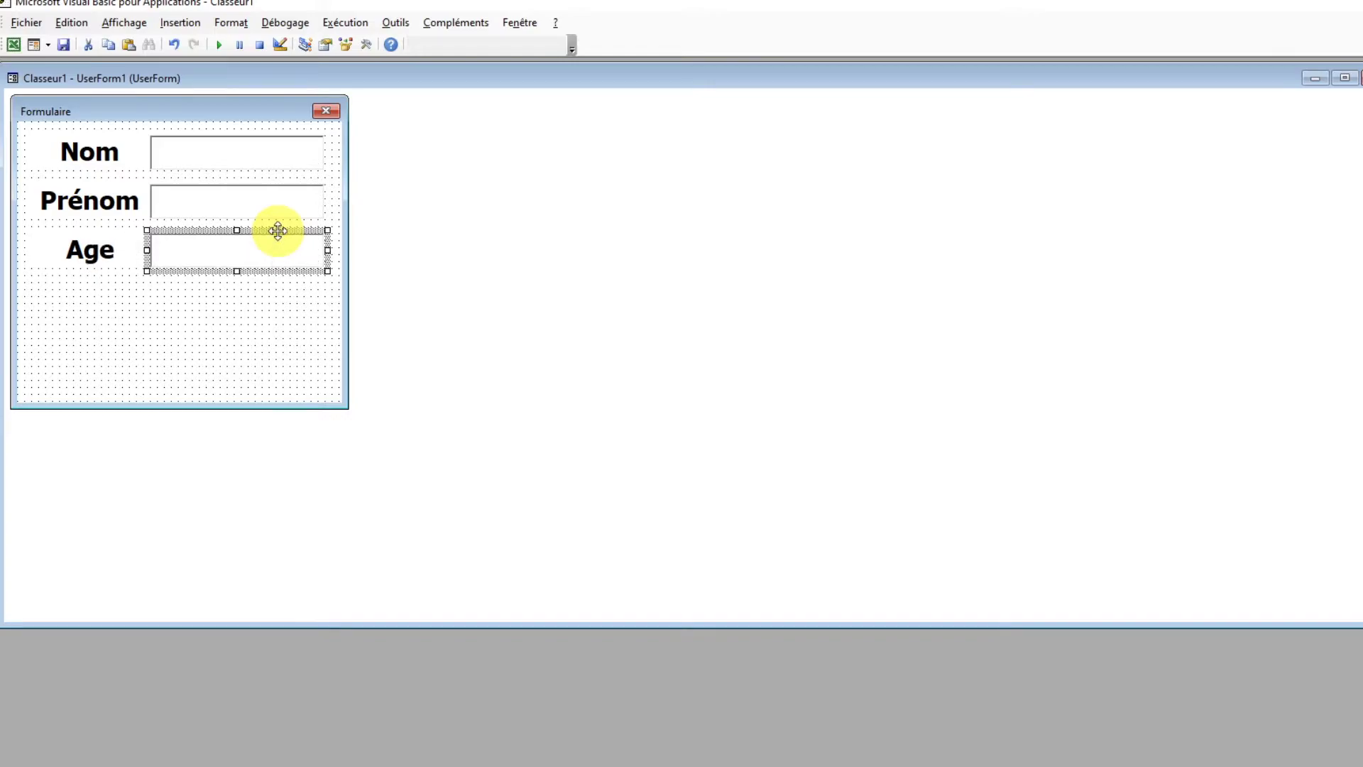
{"action": "left_click", "coordinate": [202, 313]}
Open the Nom text box's properties to edit its name.
{"action": "left_click", "coordinate": [267, 146]}
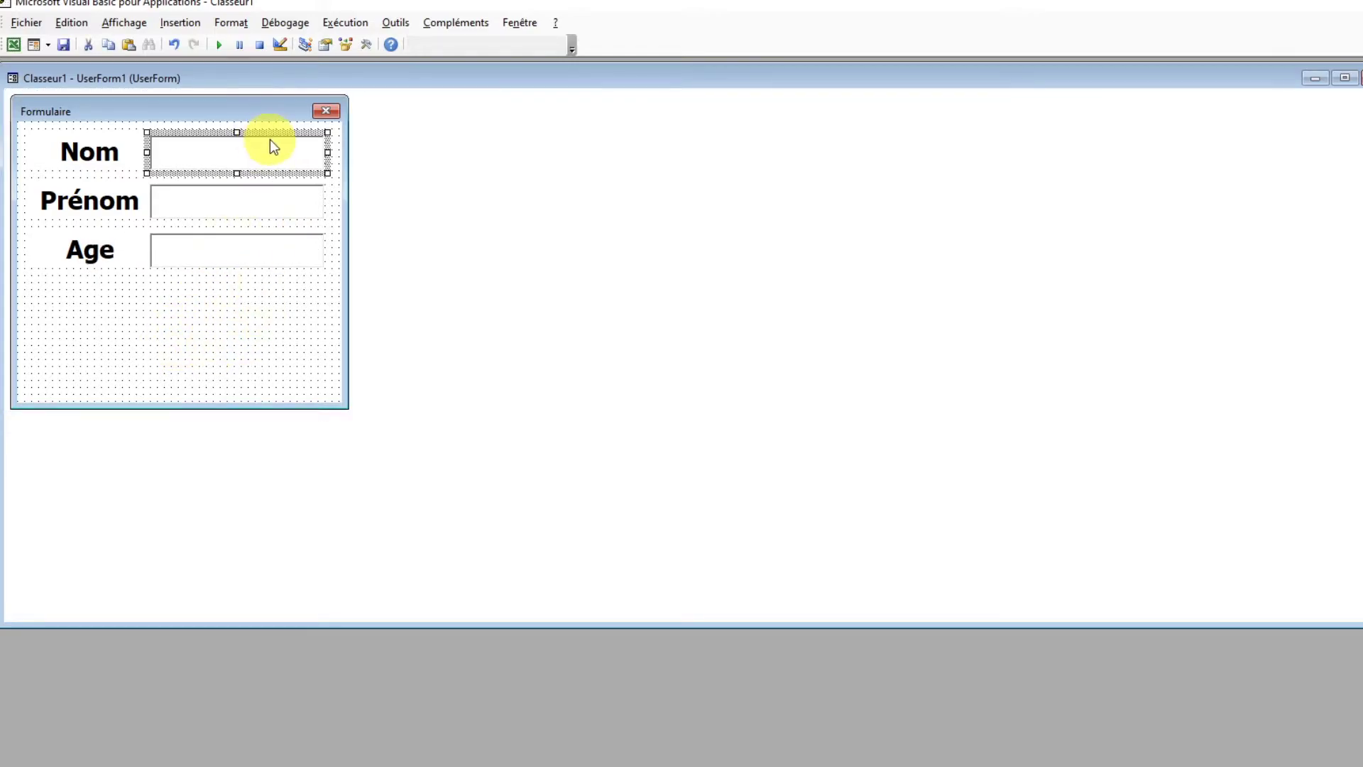
{"action": "right_click", "coordinate": [271, 132]}
{"action": "left_click", "coordinate": [190, 226]}
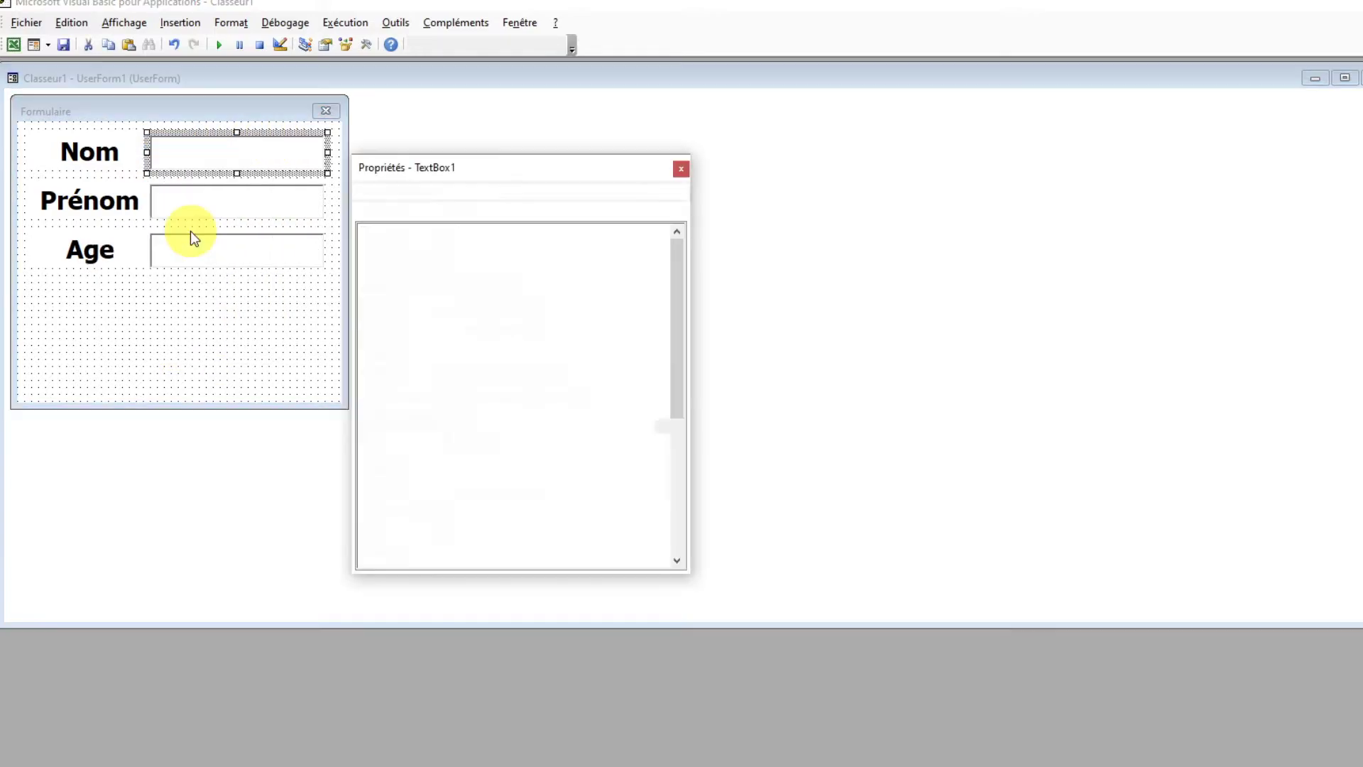
{"action": "left_click", "coordinate": [491, 229]}
Rename the Nom and Prénom text boxes TbNom and TbPren.
{"action": "left_click_drag", "start_coordinate": [490, 230], "coordinate": [446, 230]}
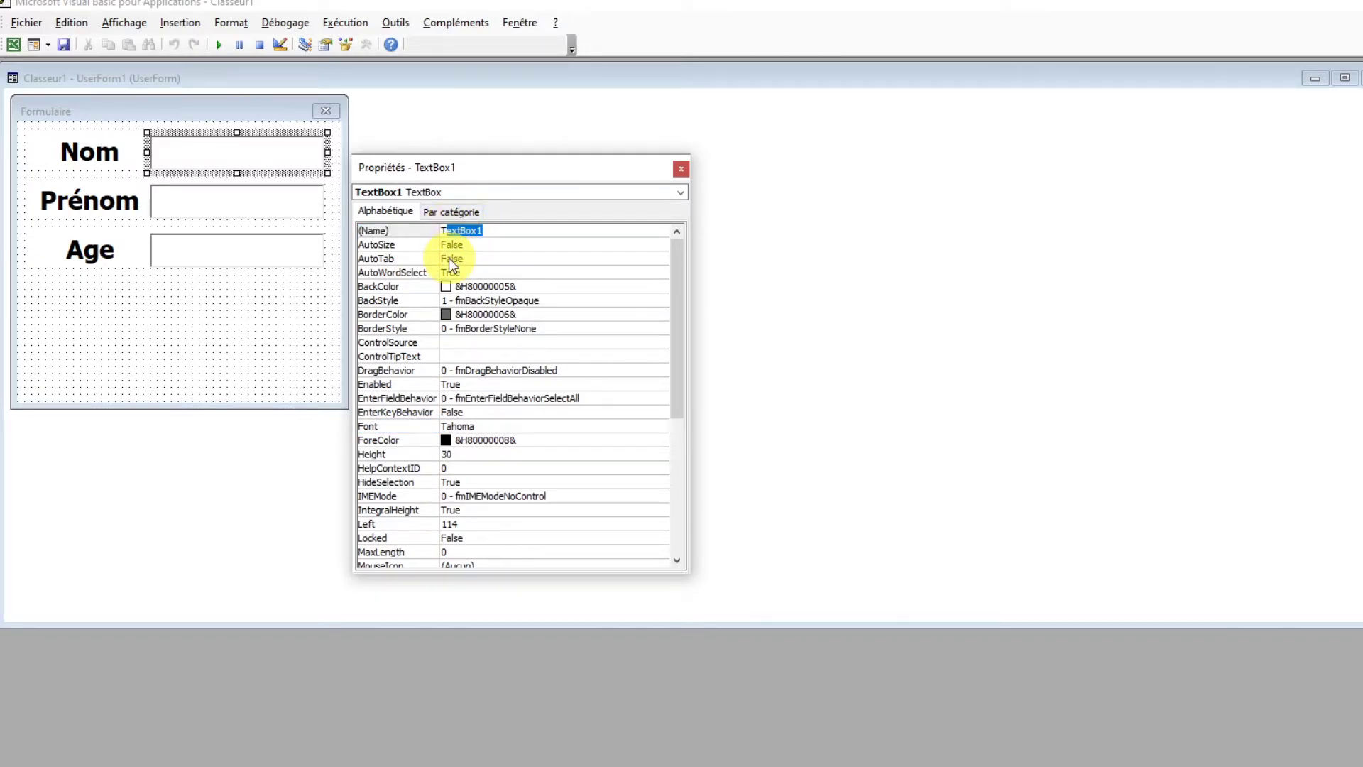
{"action": "type", "text": "b"}
{"action": "type", "text": "Nom"}
{"action": "left_click", "coordinate": [272, 213]}
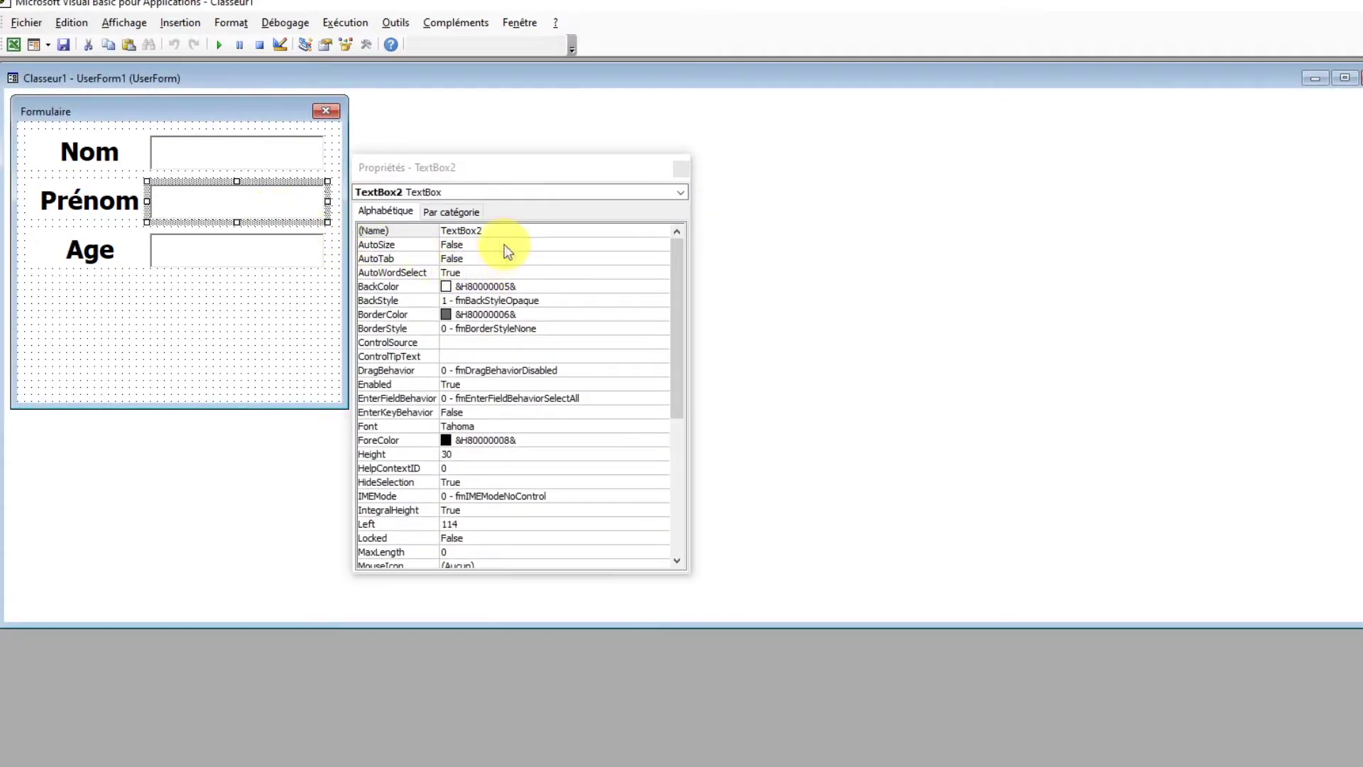
{"action": "left_click_drag", "start_coordinate": [498, 235], "coordinate": [448, 232]}
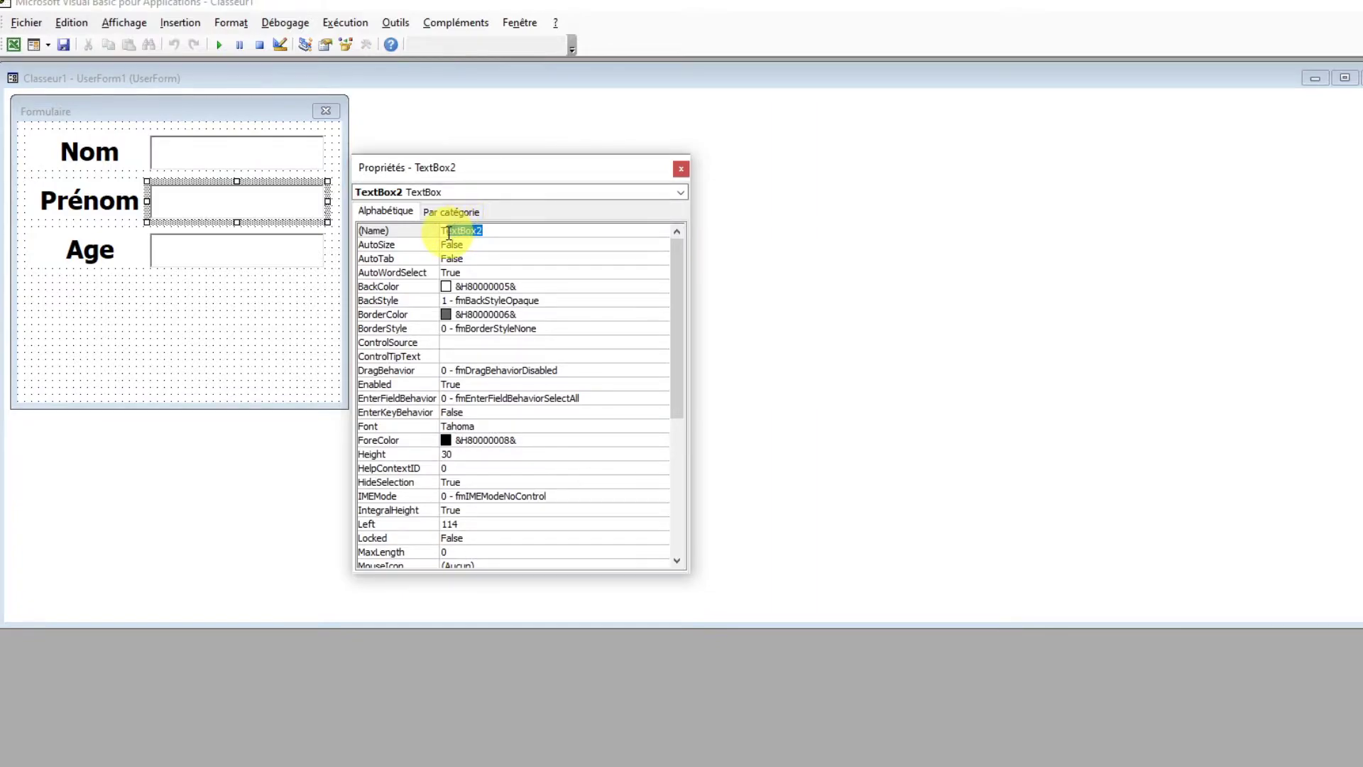
{"action": "type", "text": "bPrenom"}
Rename the Age text box TbAge.
{"action": "left_click", "coordinate": [258, 253]}
{"action": "double_click", "coordinate": [453, 231]}
{"action": "left_click_drag", "start_coordinate": [453, 233], "coordinate": [450, 237]}
{"action": "type", "text": "TbAge"}
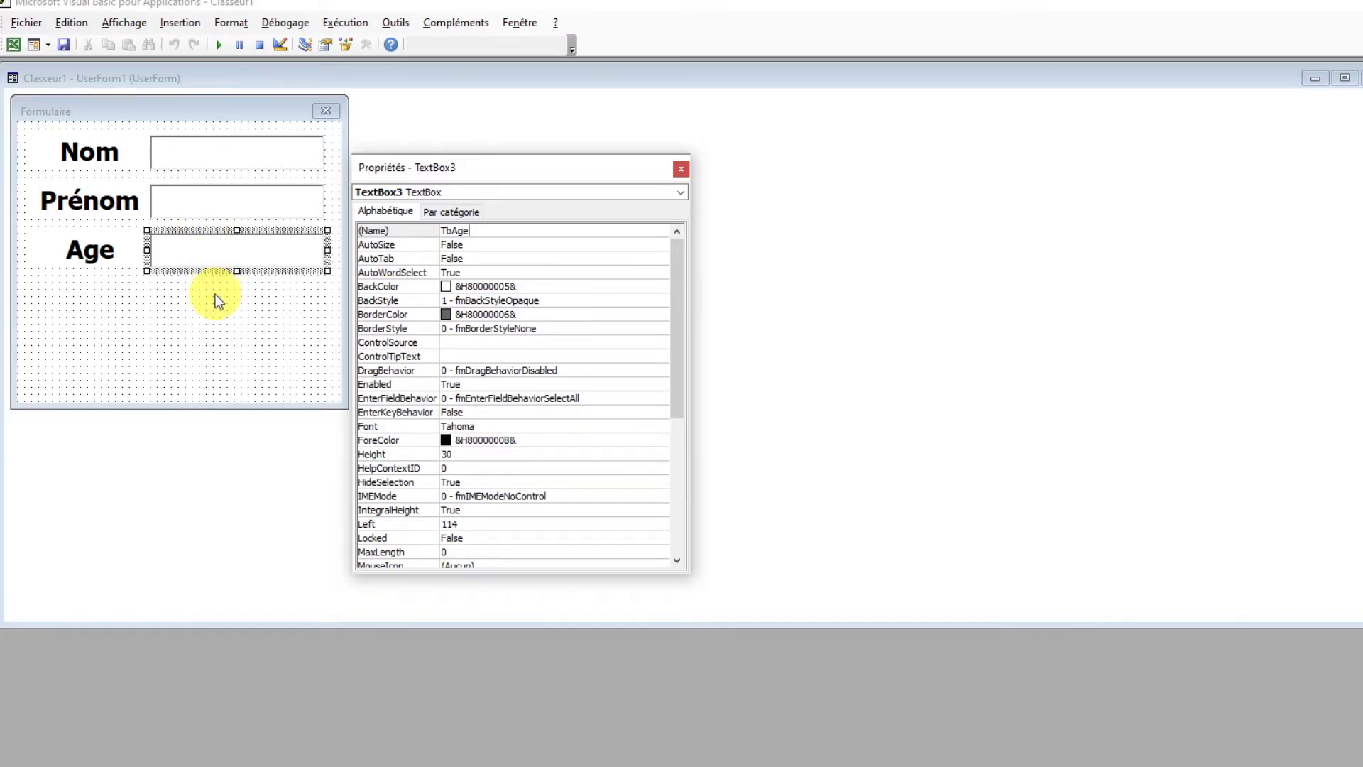
{"action": "left_click", "coordinate": [227, 333]}
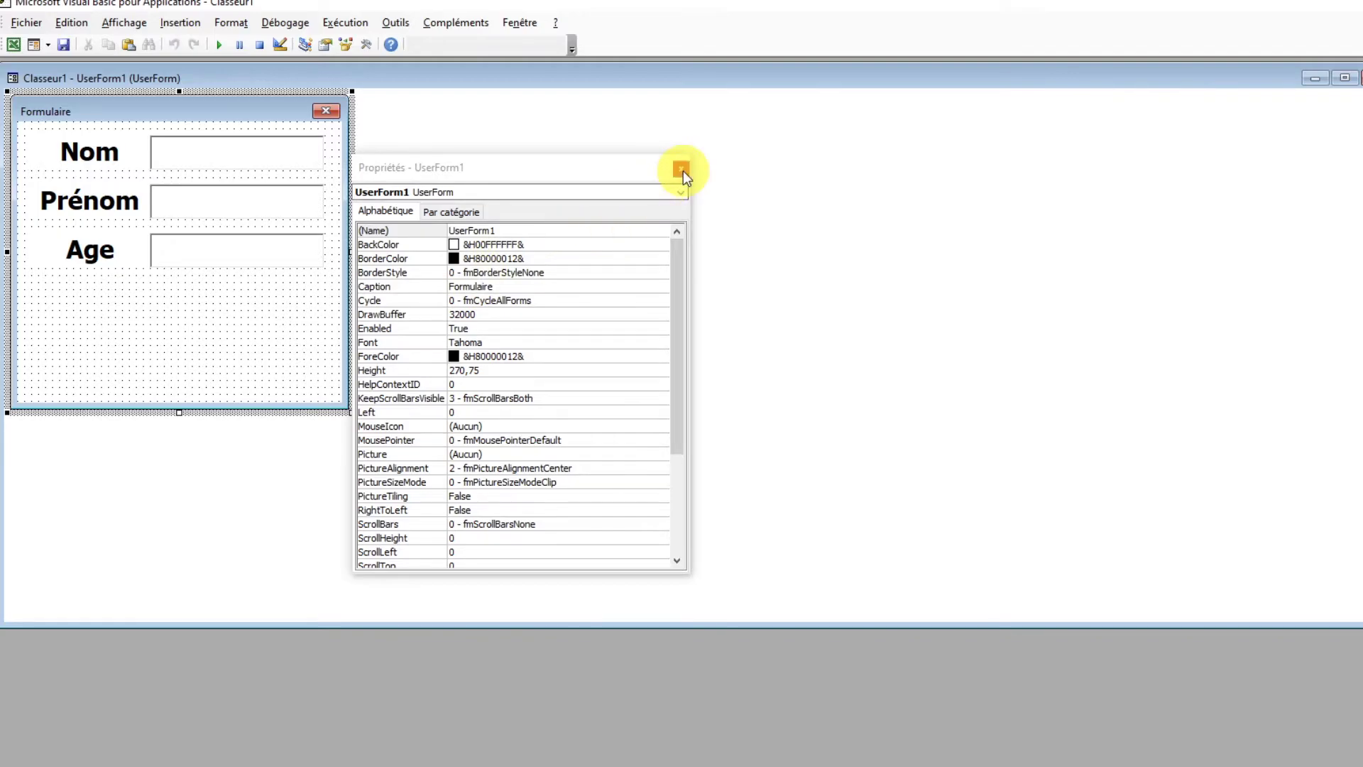
Draw a command button below the Age field.
{"action": "left_click", "coordinate": [681, 168]}
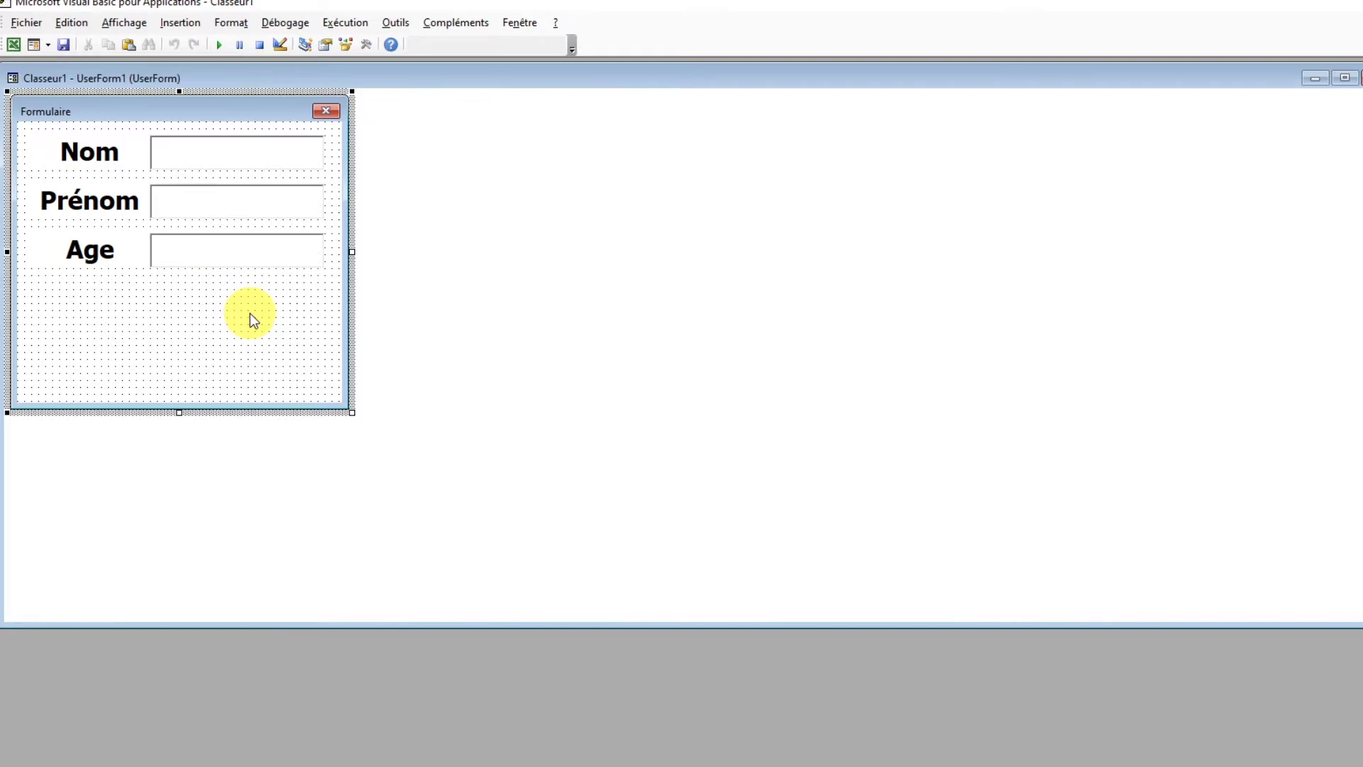
{"action": "left_click", "coordinate": [125, 23]}
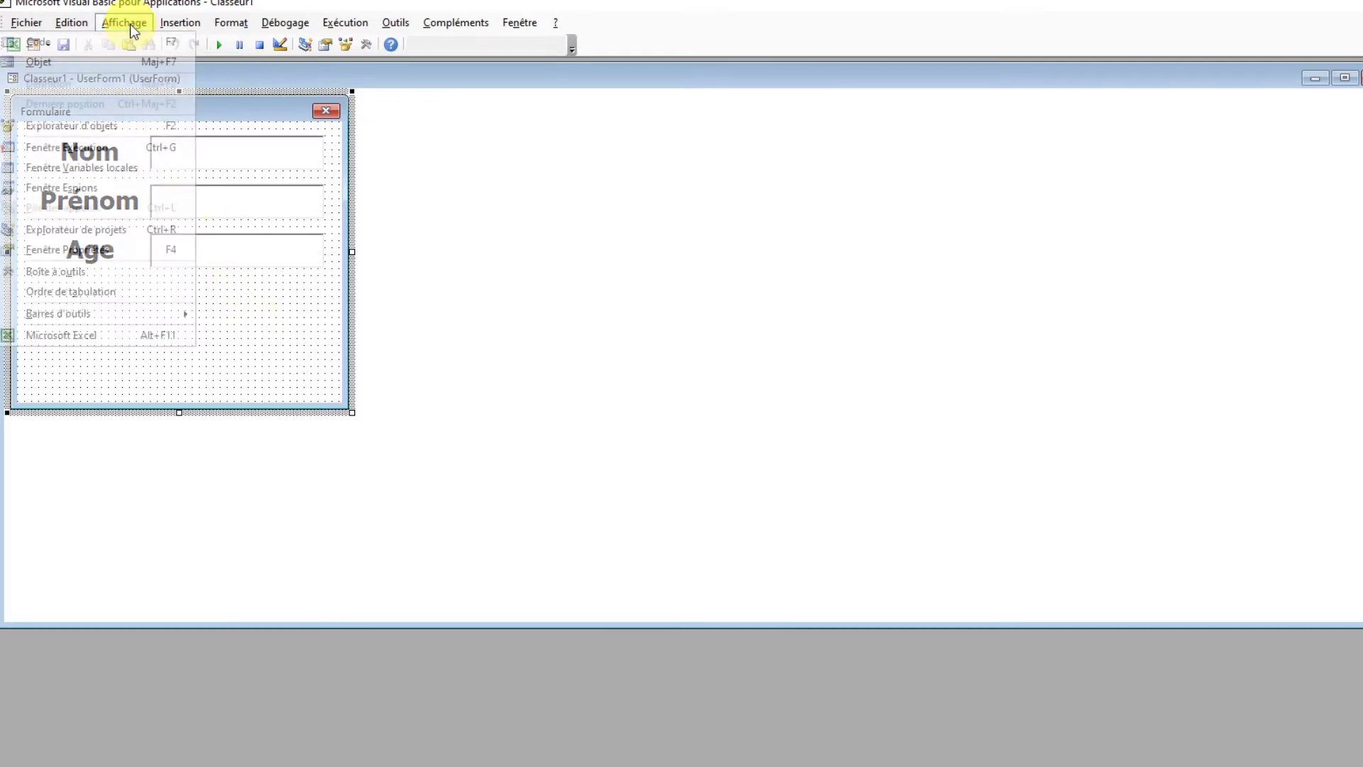
{"action": "left_click", "coordinate": [64, 271]}
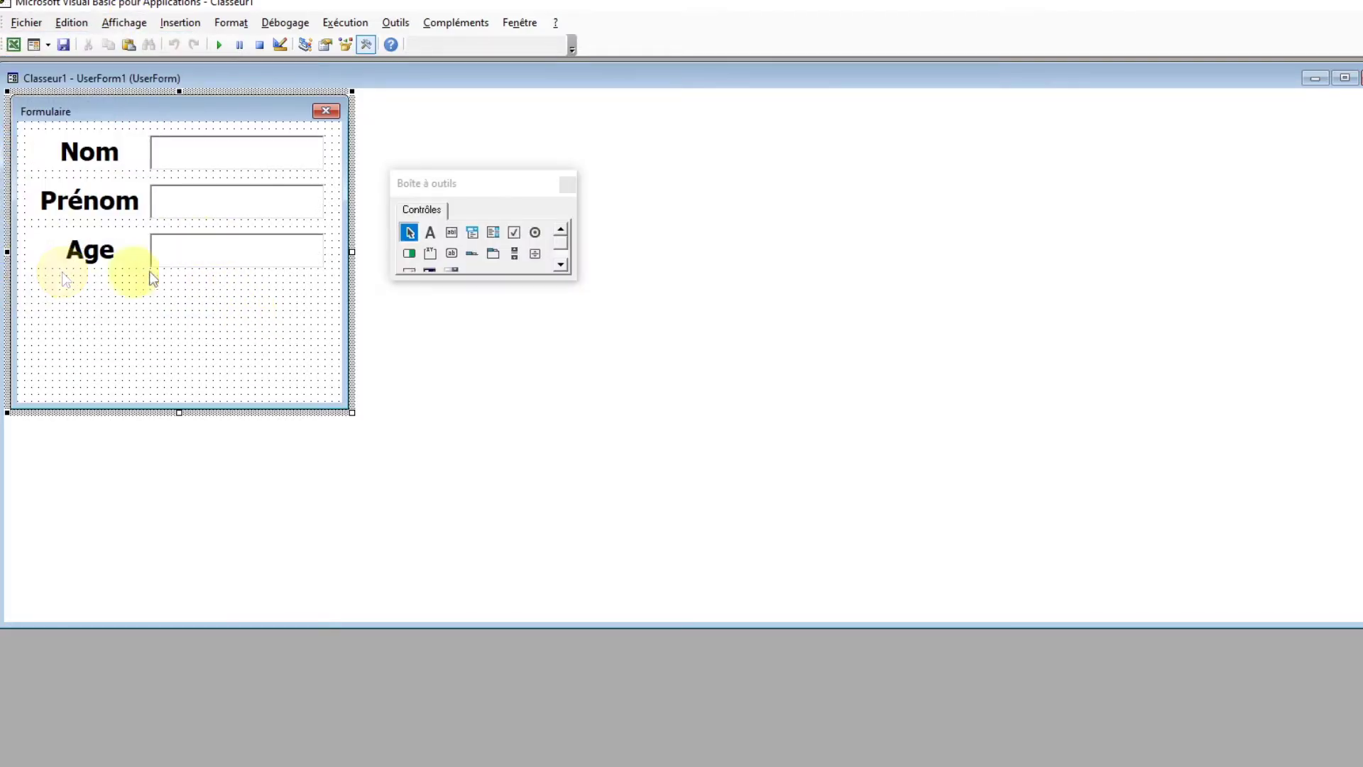
{"action": "left_click", "coordinate": [453, 255]}
{"action": "left_click_drag", "start_coordinate": [66, 289], "coordinate": [292, 354]}
Change the button caption to Enregistrer.
{"action": "left_click", "coordinate": [143, 323]}
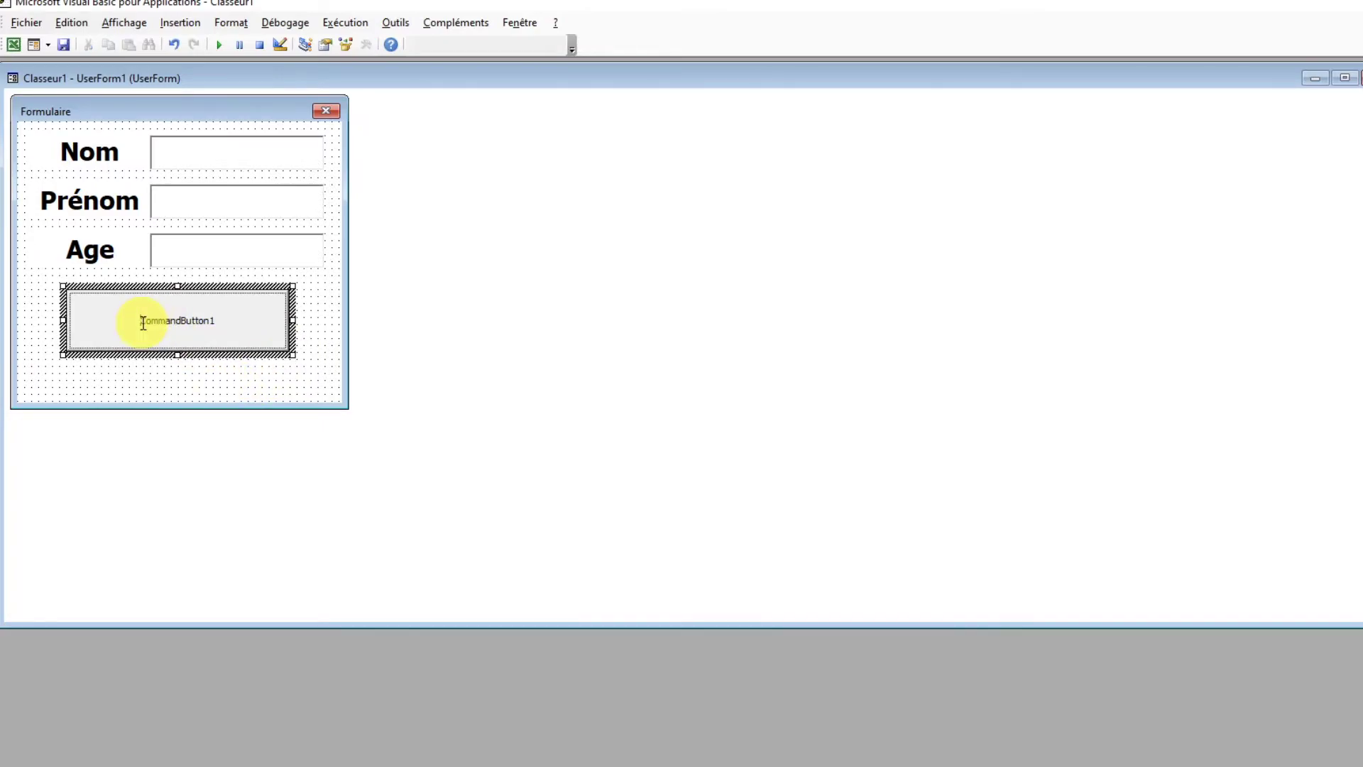
{"action": "key", "text": "Delete"}
{"action": "key", "text": "Delete"}
{"action": "key", "text": "Delete"}
{"action": "key", "text": "Delete"}
{"action": "key", "text": "Delete"}
{"action": "key", "text": "Delete"}
{"action": "key", "text": "Delete"}
{"action": "key", "text": "Delete"}
{"action": "key", "text": "Delete"}
{"action": "key", "text": "Delete"}
{"action": "key", "text": "Delete"}
{"action": "key", "text": "Delete"}
{"action": "type", "text": "Enregistrer"}
{"action": "left_click", "coordinate": [213, 373]}
Set the Enregistrer button's background colour to green.
{"action": "right_click", "coordinate": [230, 304]}
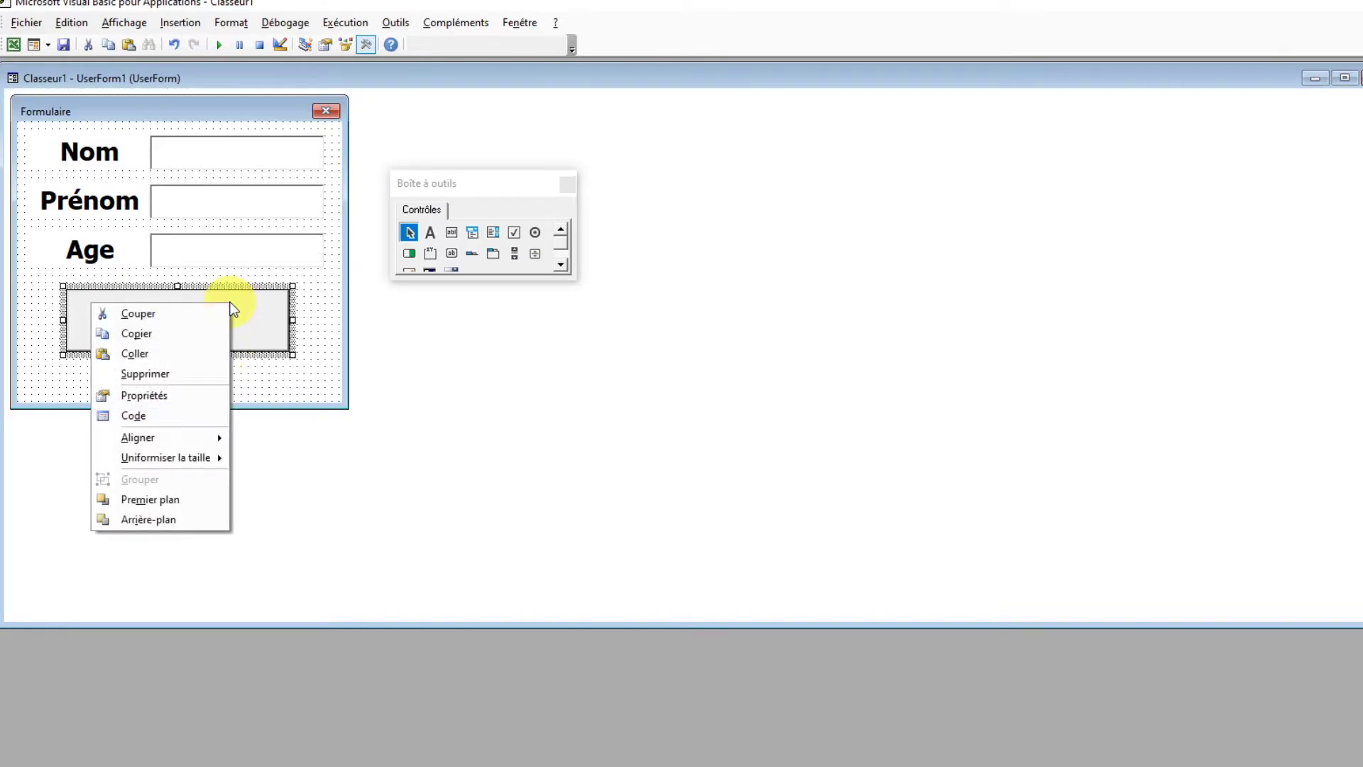
{"action": "left_click", "coordinate": [163, 402]}
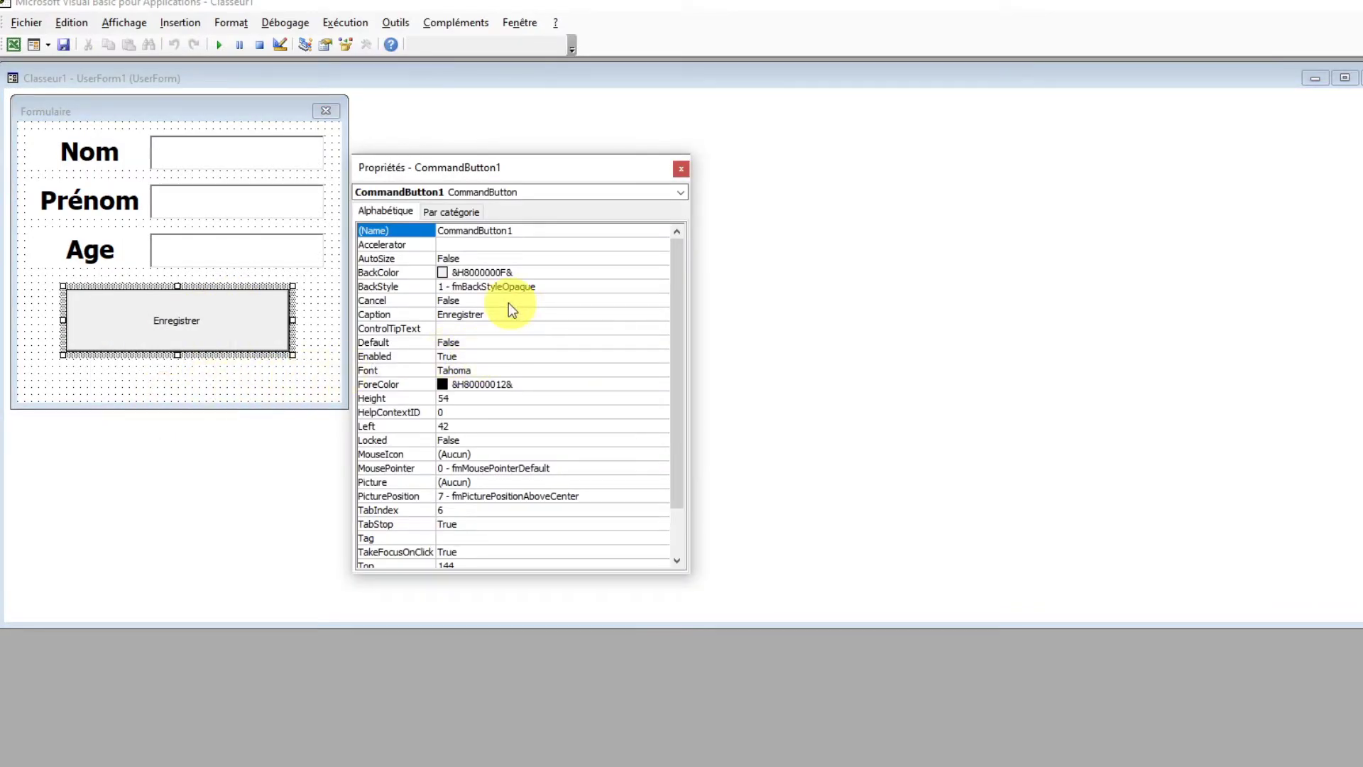
{"action": "left_click", "coordinate": [565, 276]}
{"action": "left_click", "coordinate": [662, 272]}
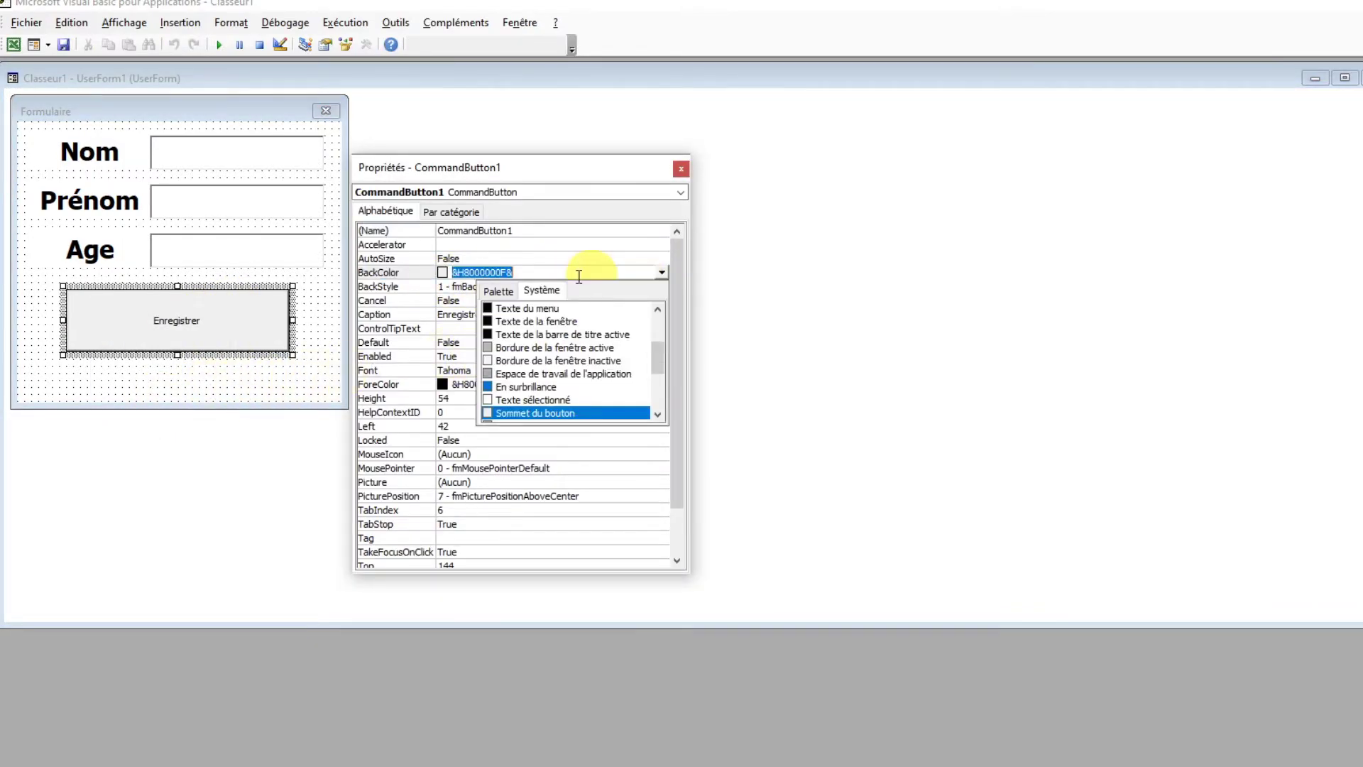
{"action": "left_click", "coordinate": [504, 291]}
{"action": "left_click", "coordinate": [552, 356]}
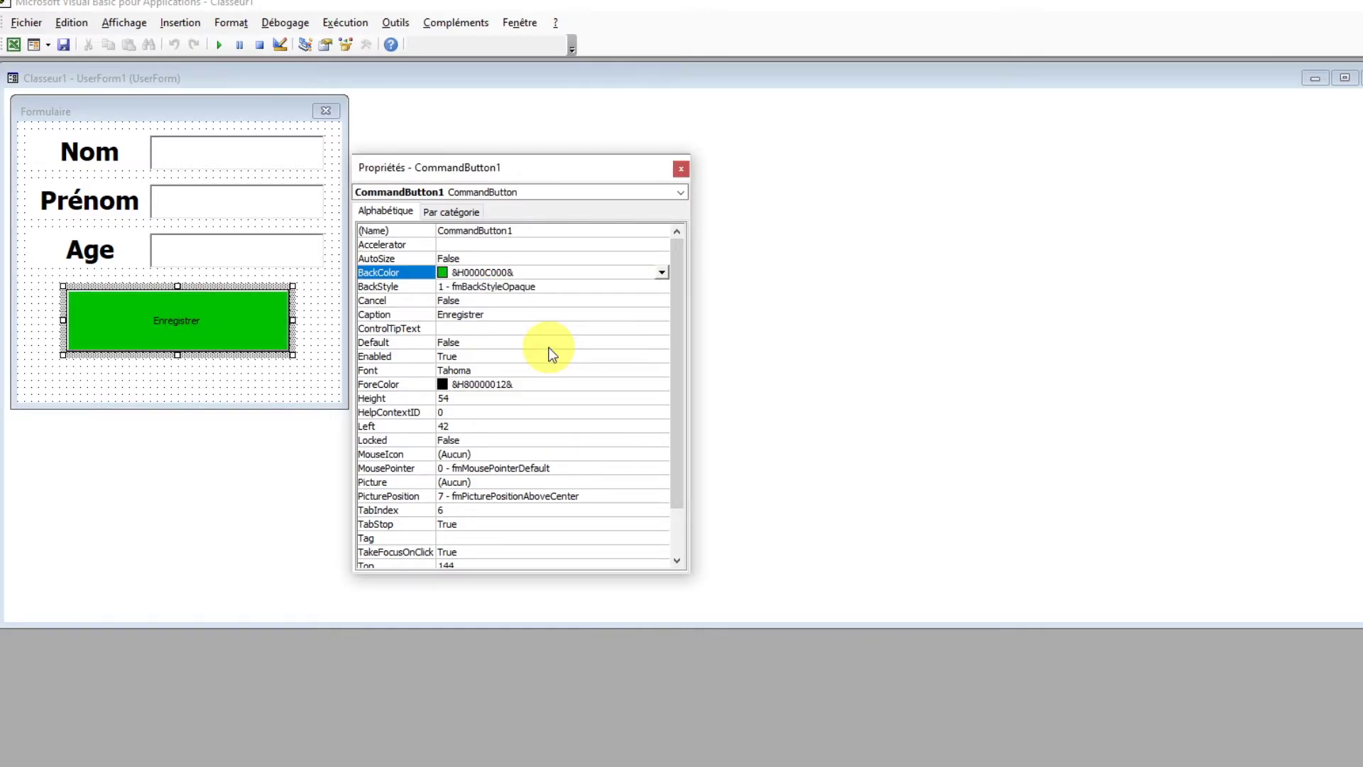
Make the button caption font bold, size 22.
{"action": "left_click", "coordinate": [557, 368]}
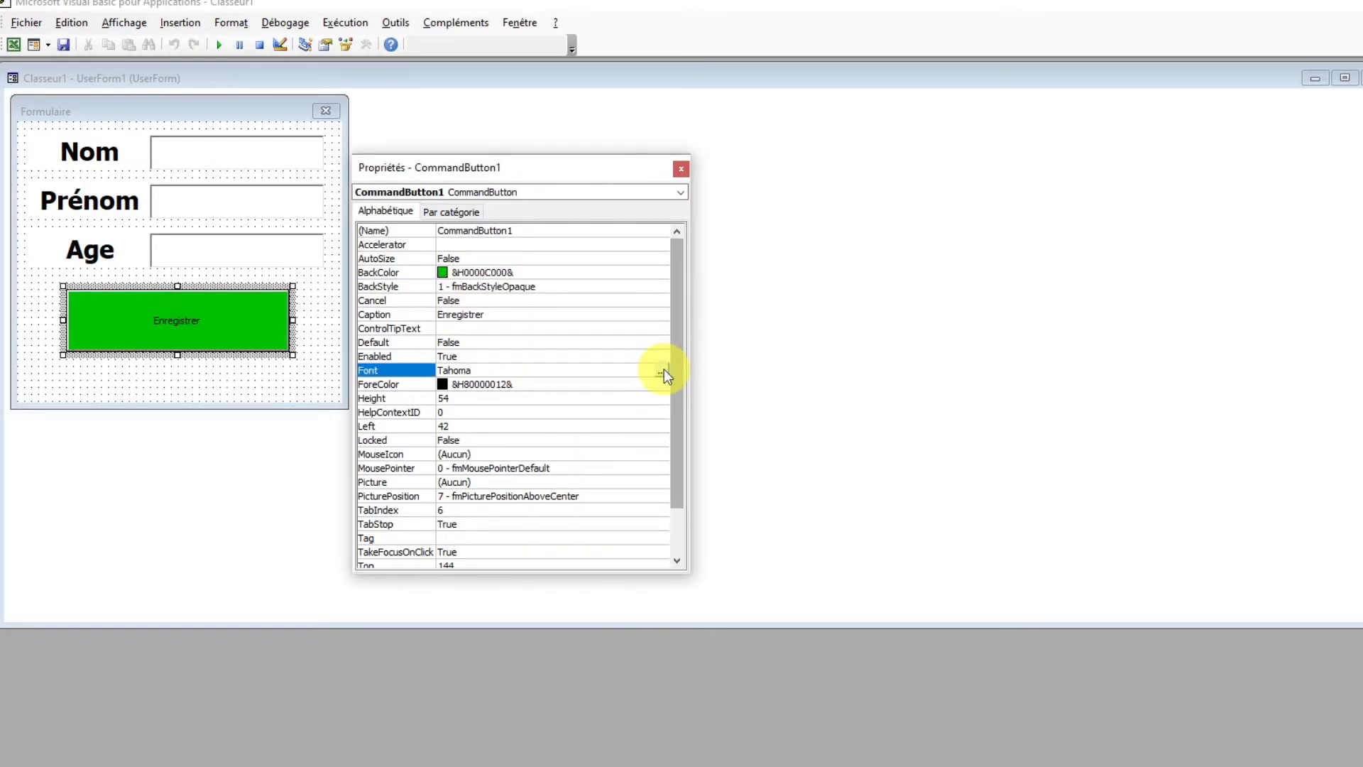
{"action": "left_click", "coordinate": [663, 370]}
{"action": "left_click", "coordinate": [186, 186]}
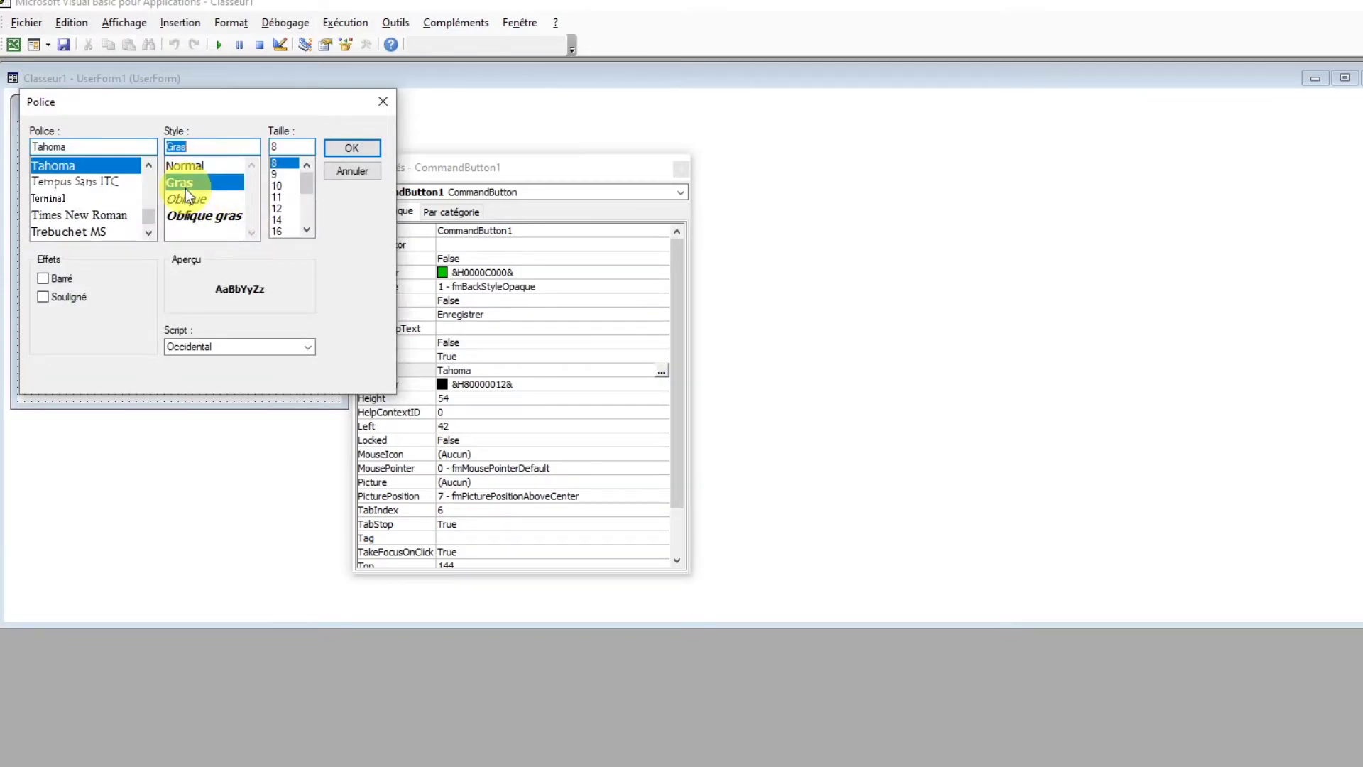
{"action": "left_click", "coordinate": [307, 229]}
{"action": "left_click", "coordinate": [307, 228]}
{"action": "left_click", "coordinate": [307, 229]}
{"action": "left_click", "coordinate": [289, 219]}
{"action": "left_click", "coordinate": [341, 151]}
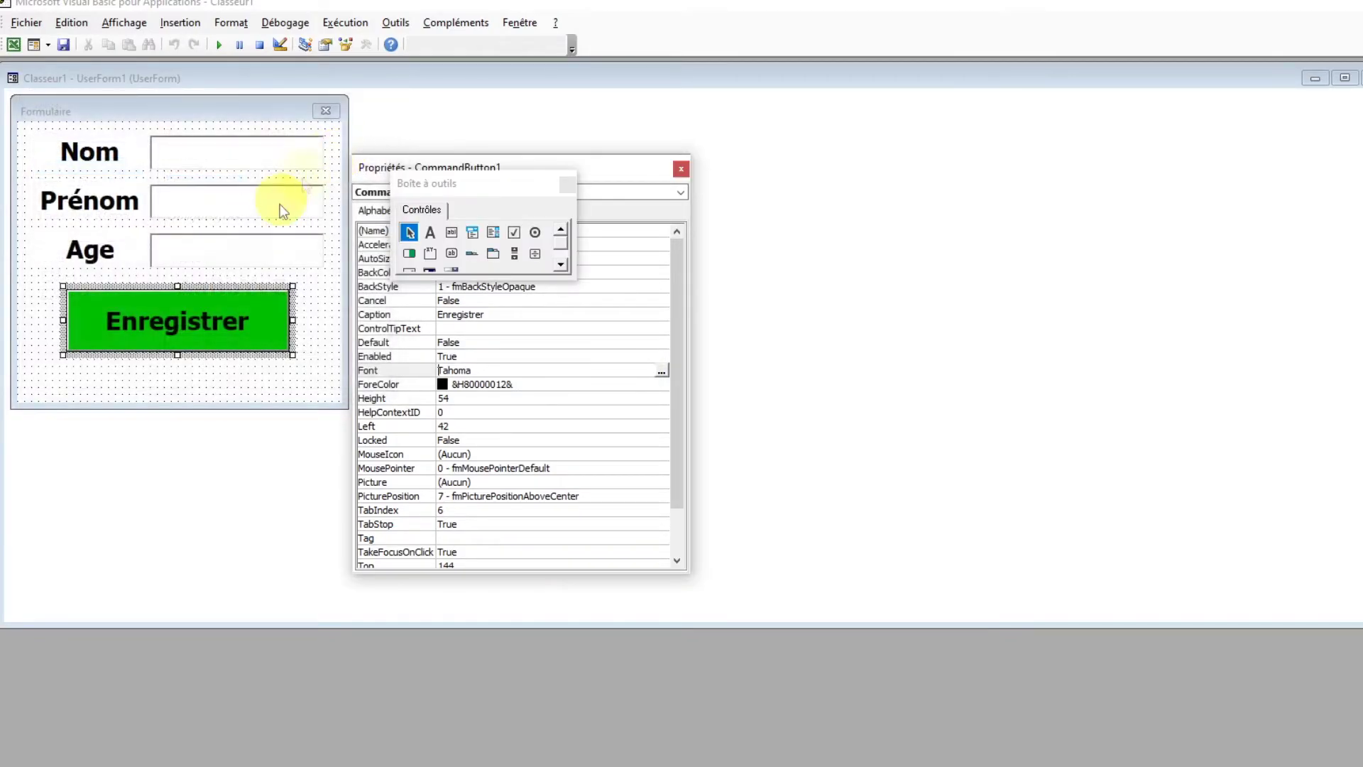
{"action": "left_click", "coordinate": [209, 384]}
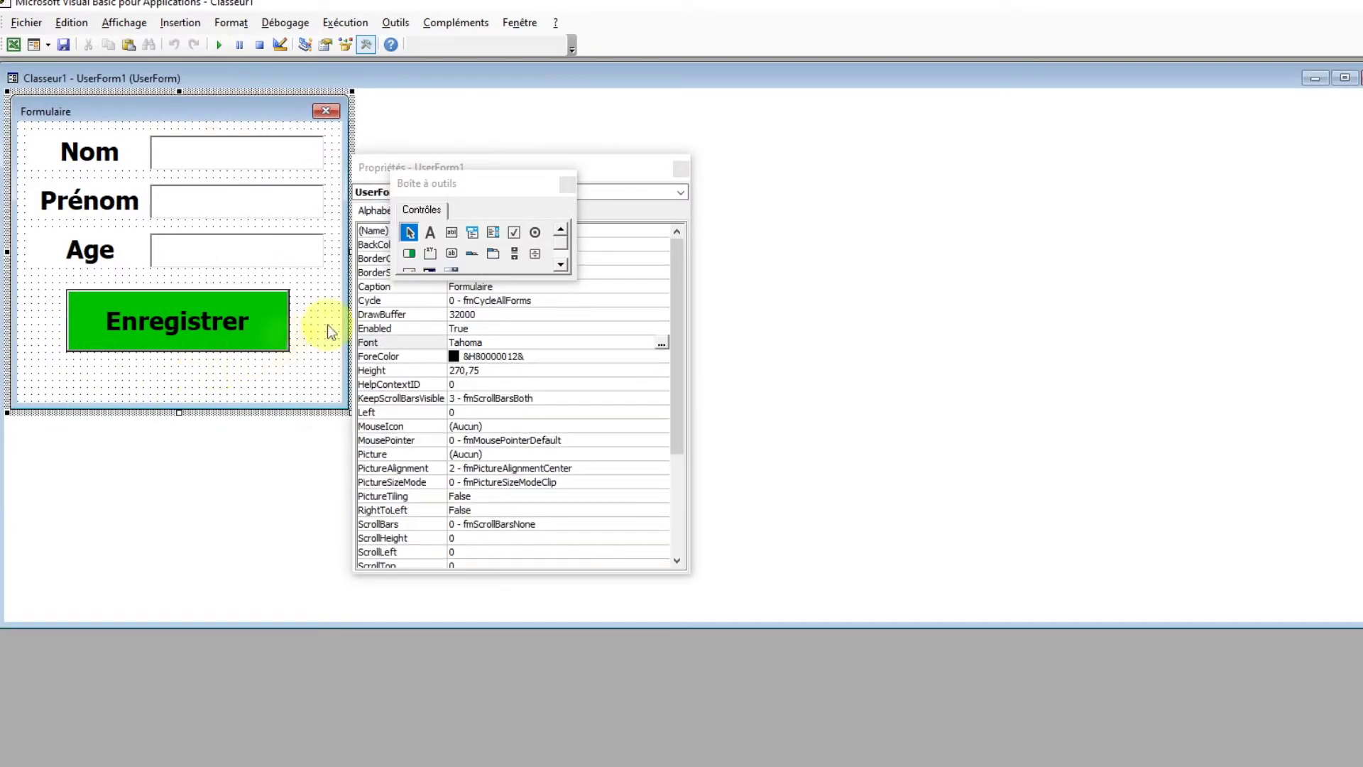
{"action": "left_click", "coordinate": [567, 186]}
{"action": "left_click", "coordinate": [682, 171]}
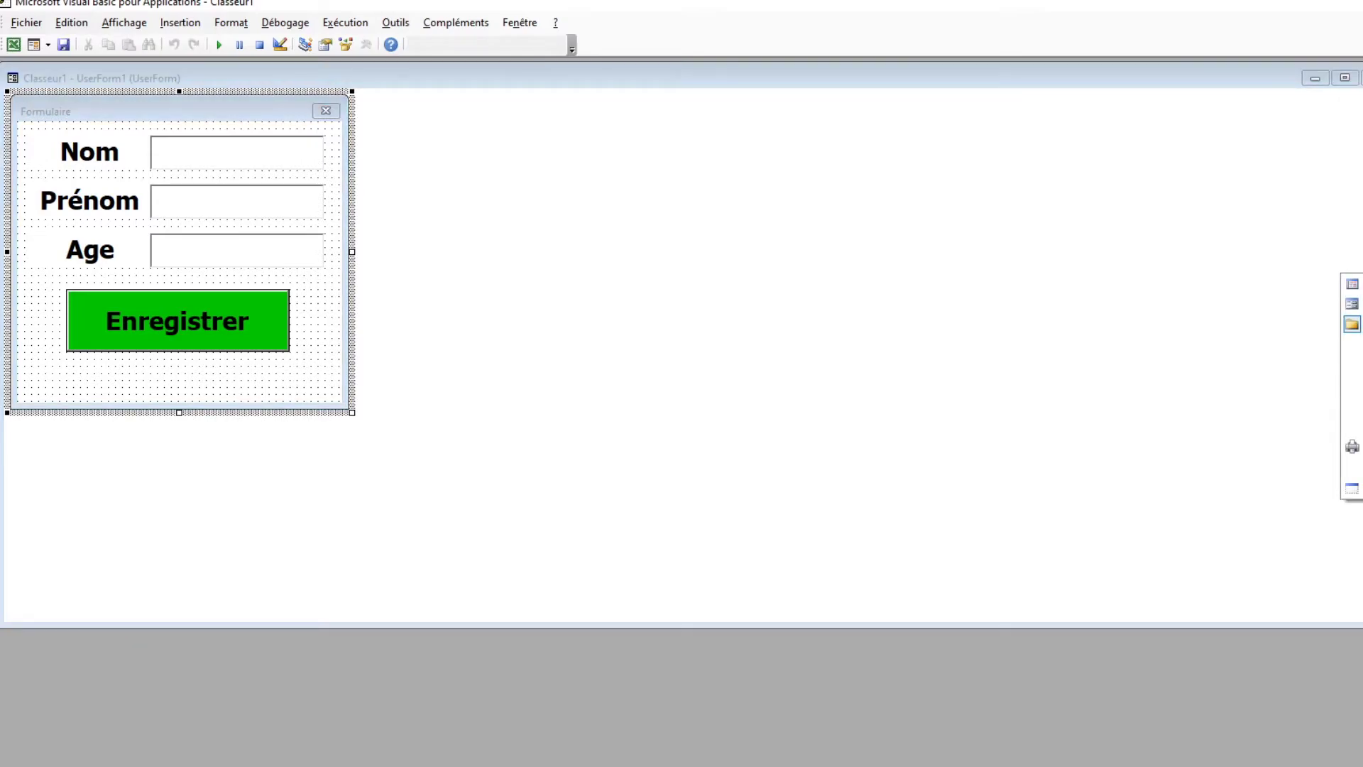
Insert Module1 with Sub formulaire() calling UserForm1.Show, then return to Excel.
{"action": "left_click", "coordinate": [1352, 366]}
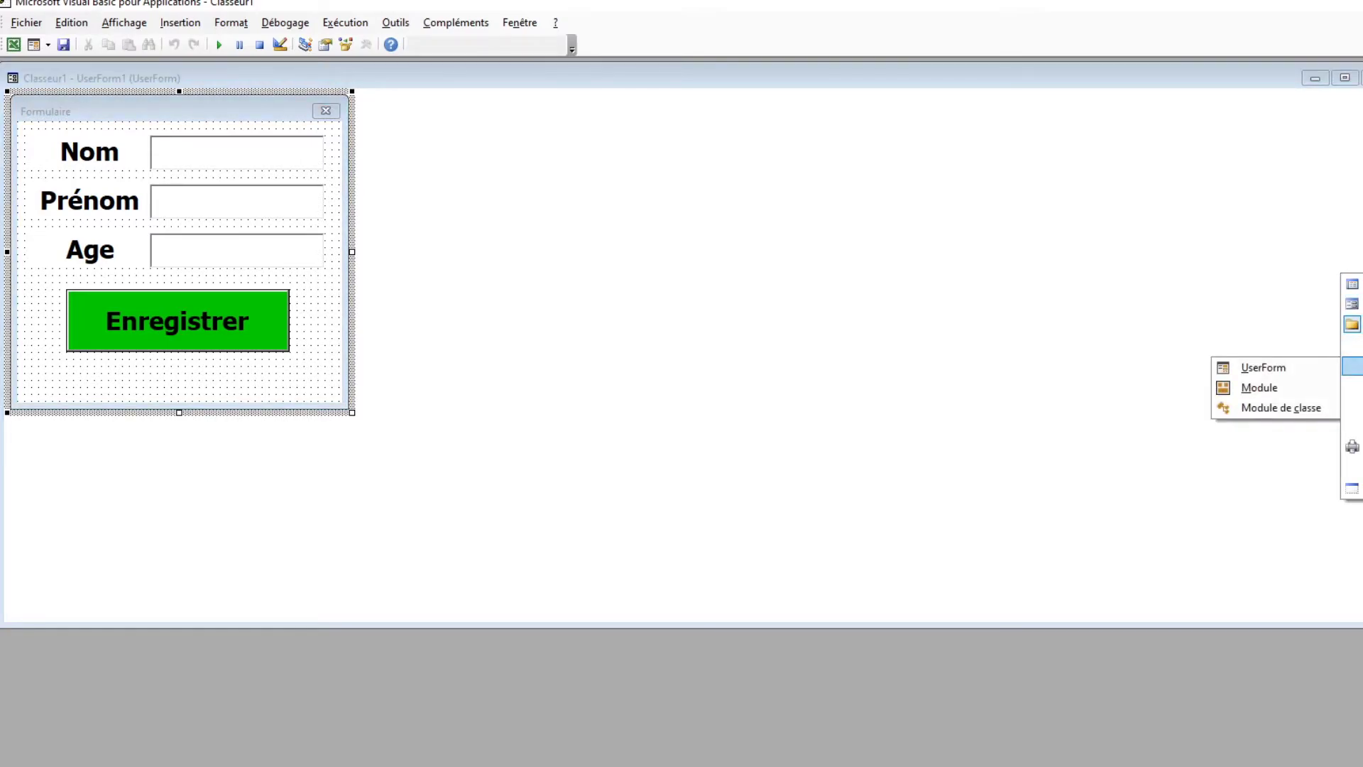
{"action": "left_click", "coordinate": [1259, 387]}
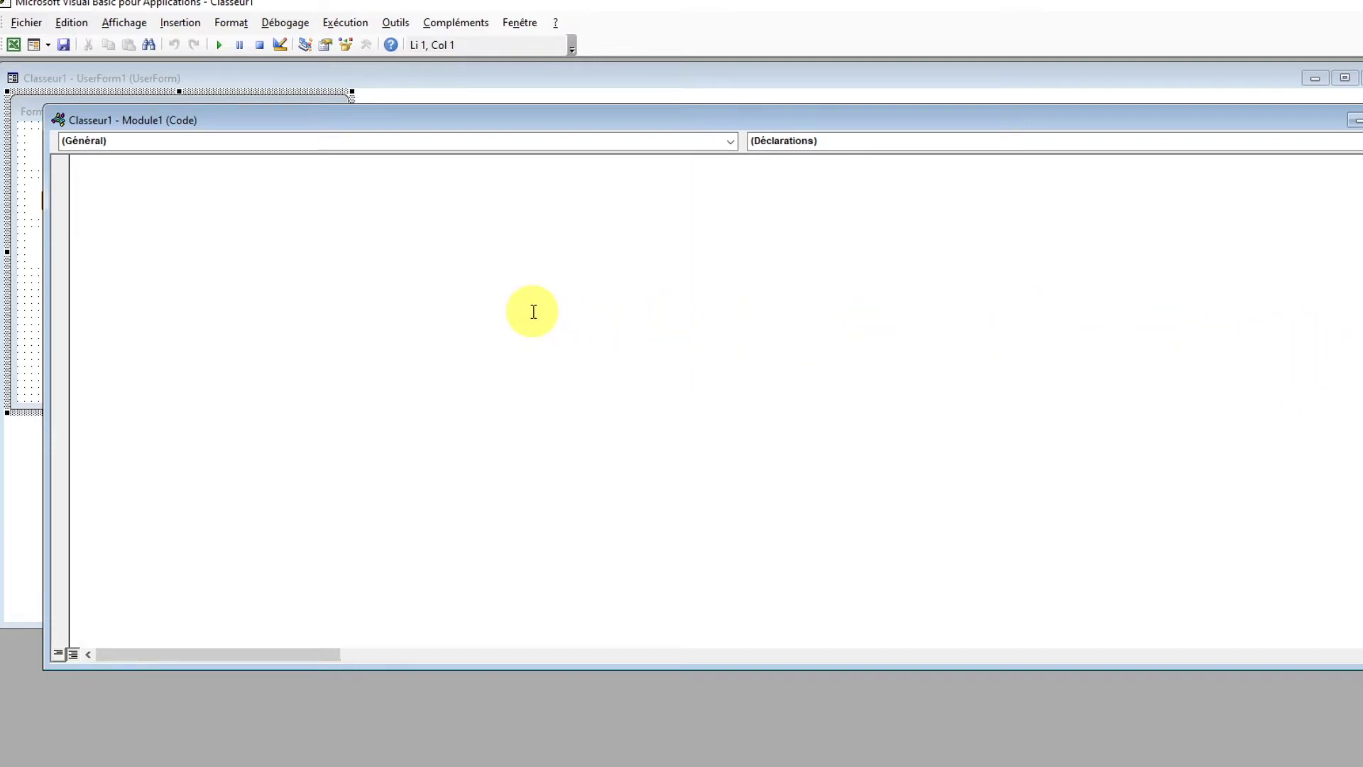
{"action": "type", "text": "sub formulaire"}
{"action": "key", "text": "Return"}
{"action": "key", "text": "Return"}
{"action": "key", "text": "Return"}
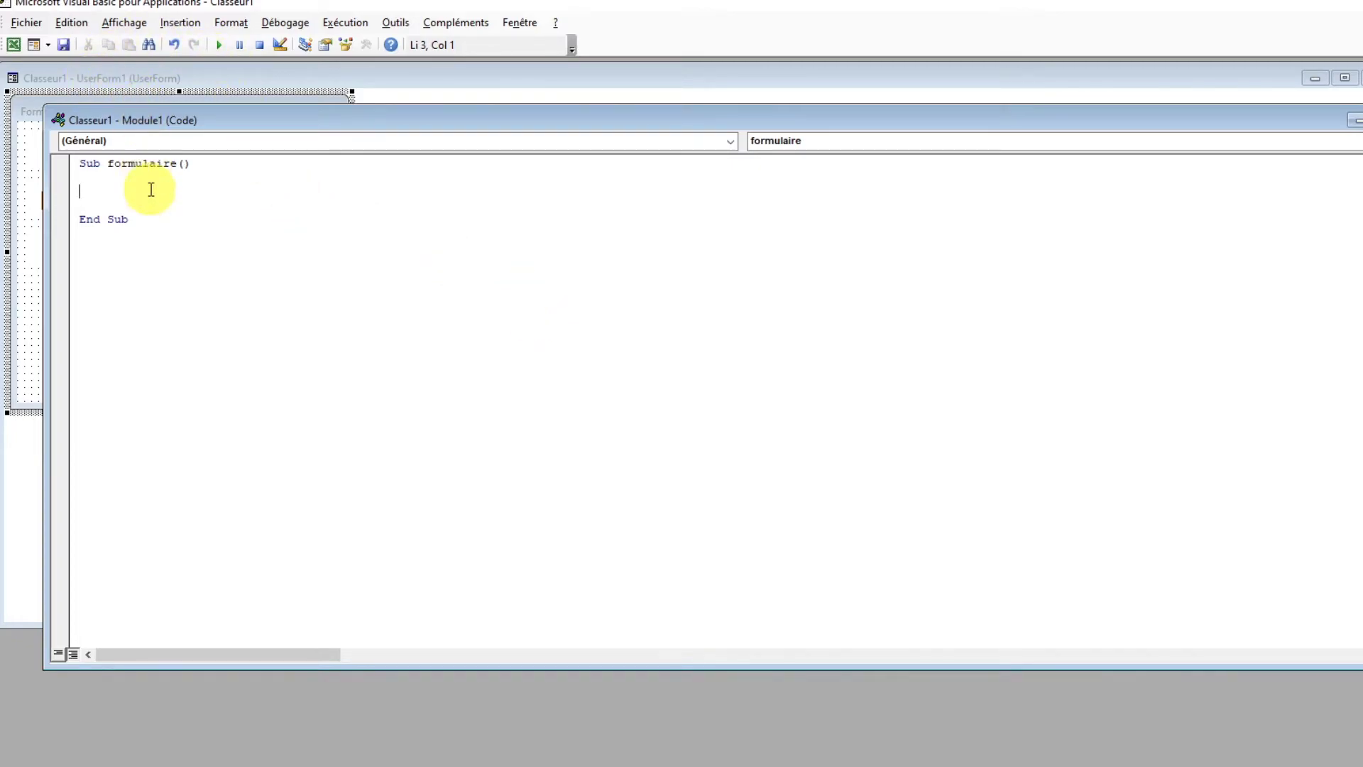
{"action": "type", "text": "userform1.show"}
{"action": "key", "text": "Return"}
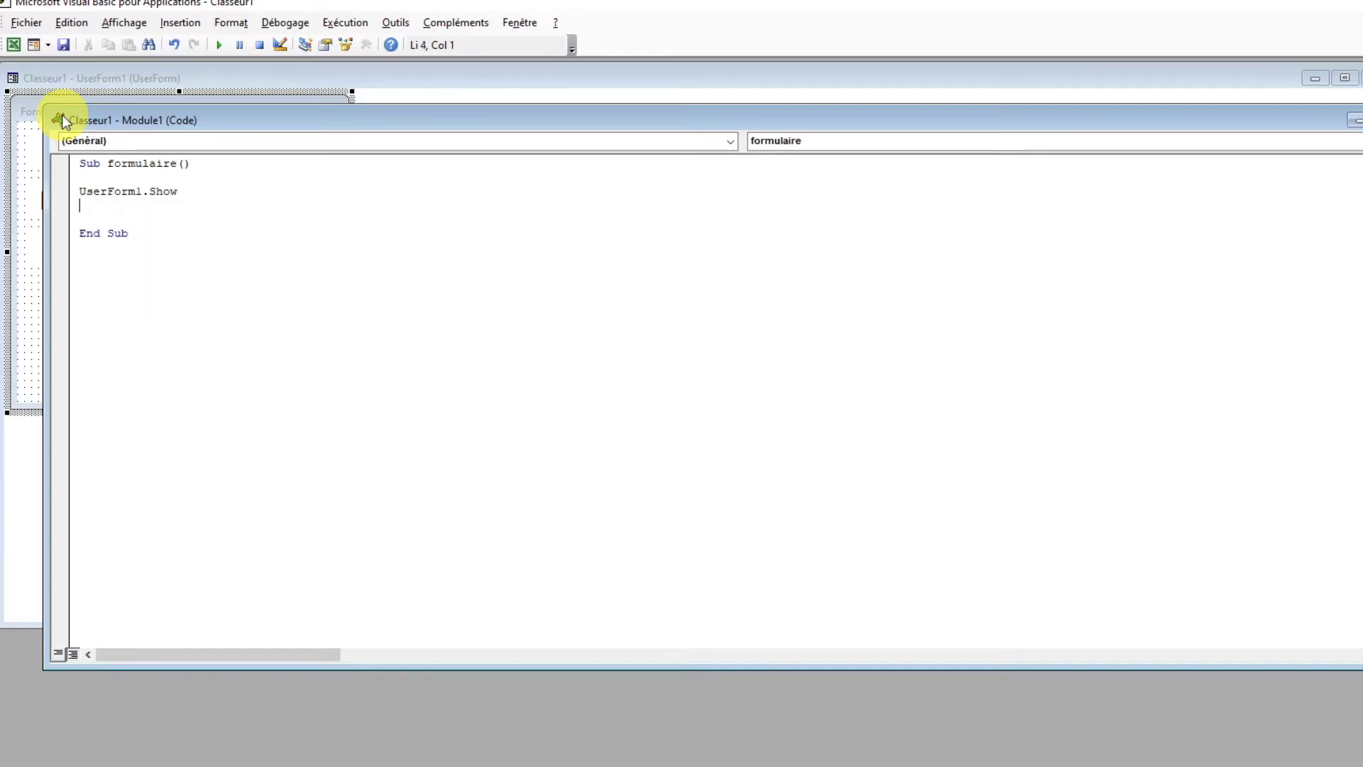
{"action": "key", "text": "Delete"}
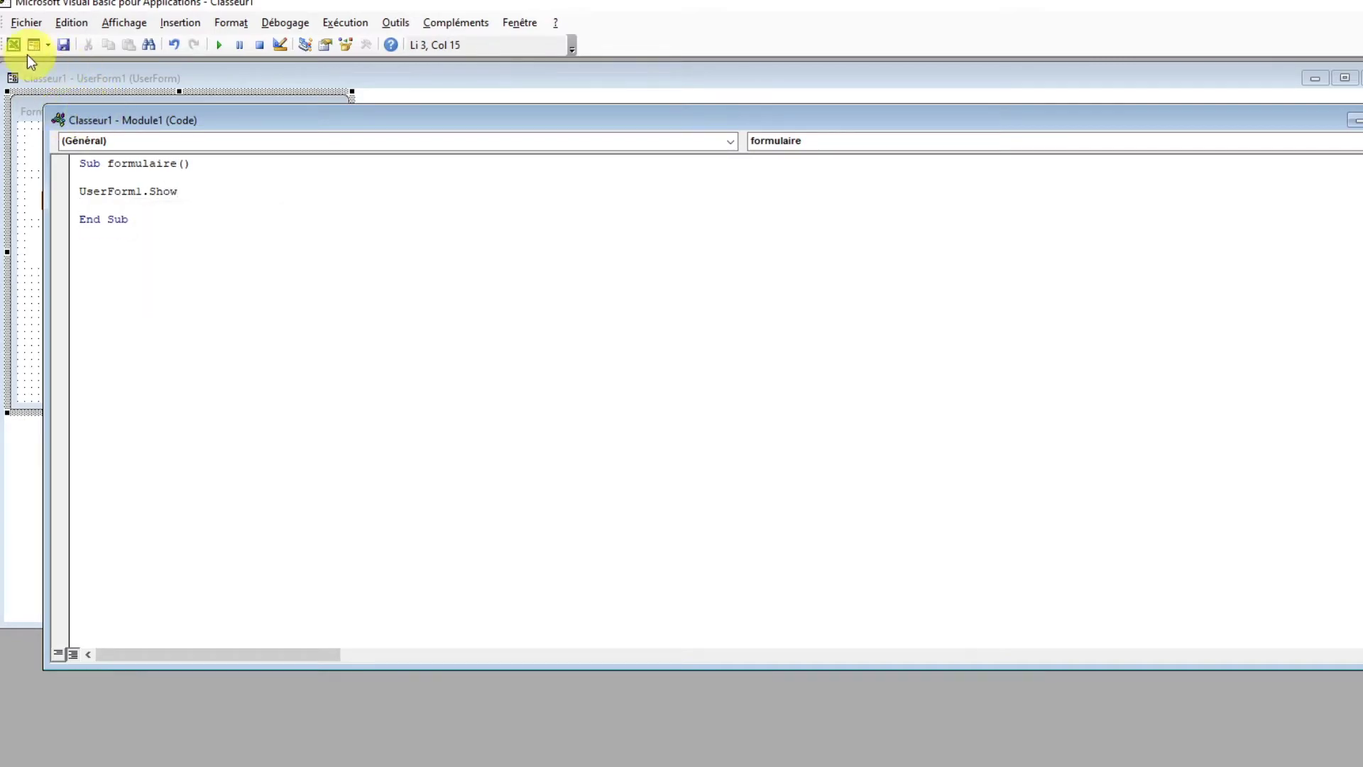
{"action": "left_click", "coordinate": [14, 45]}
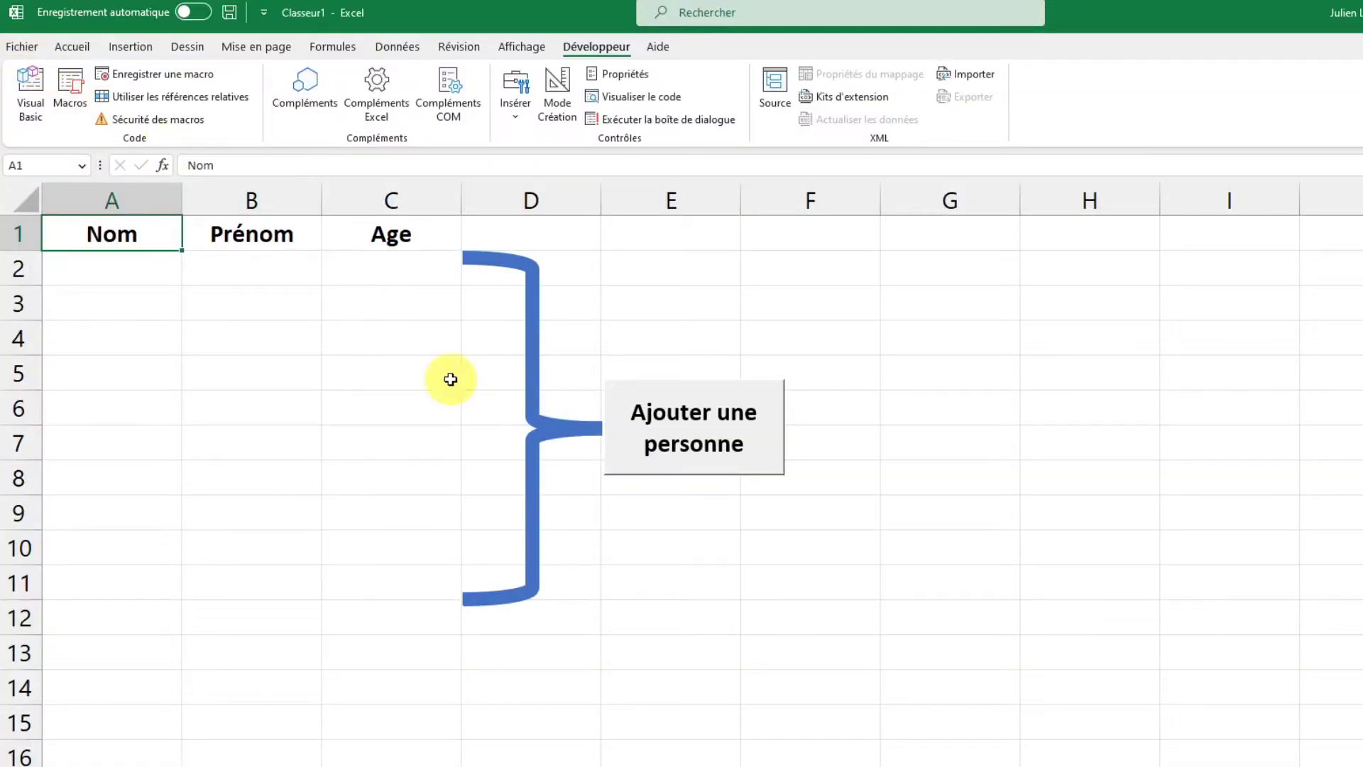
Assign the formulaire macro to the Ajouter une personne button.
{"action": "left_click", "coordinate": [632, 420], "text": "ctrl"}
{"action": "right_click", "coordinate": [632, 420]}
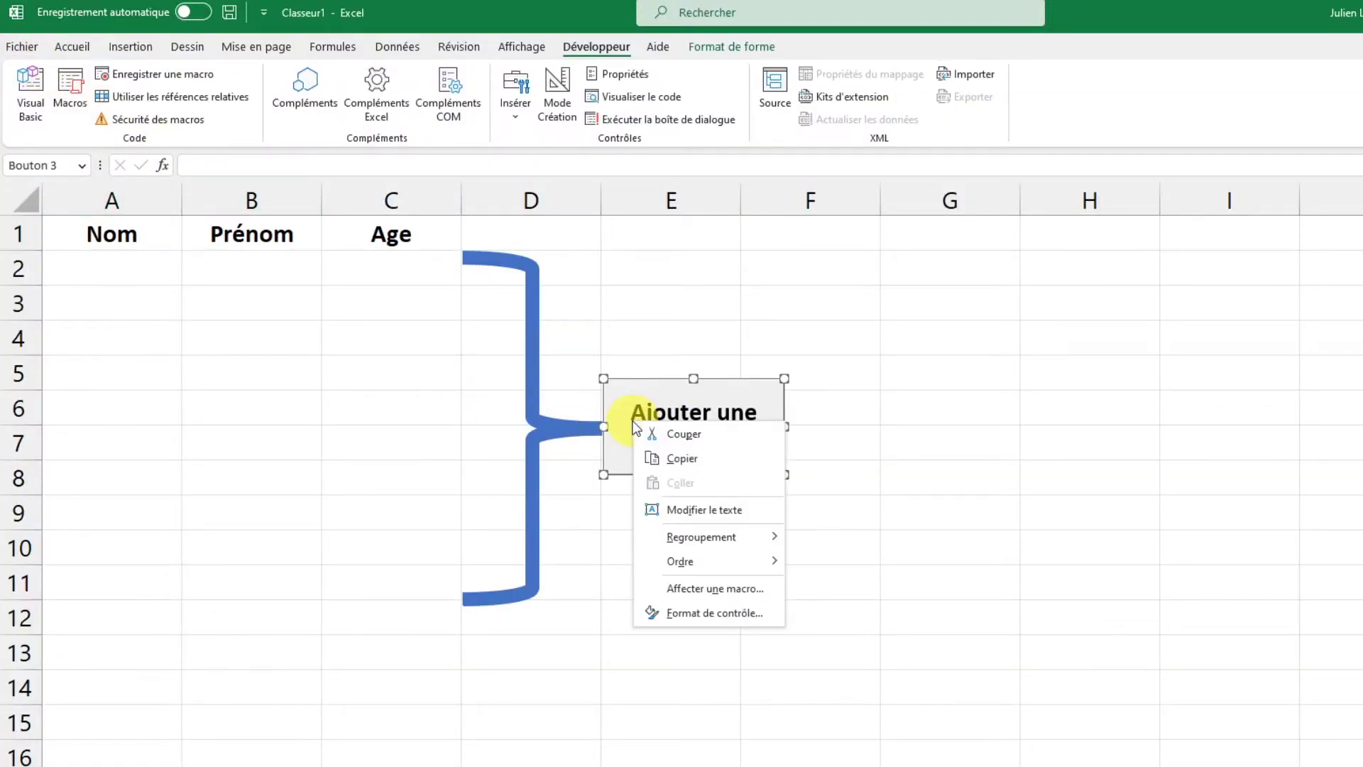
{"action": "left_click", "coordinate": [675, 672]}
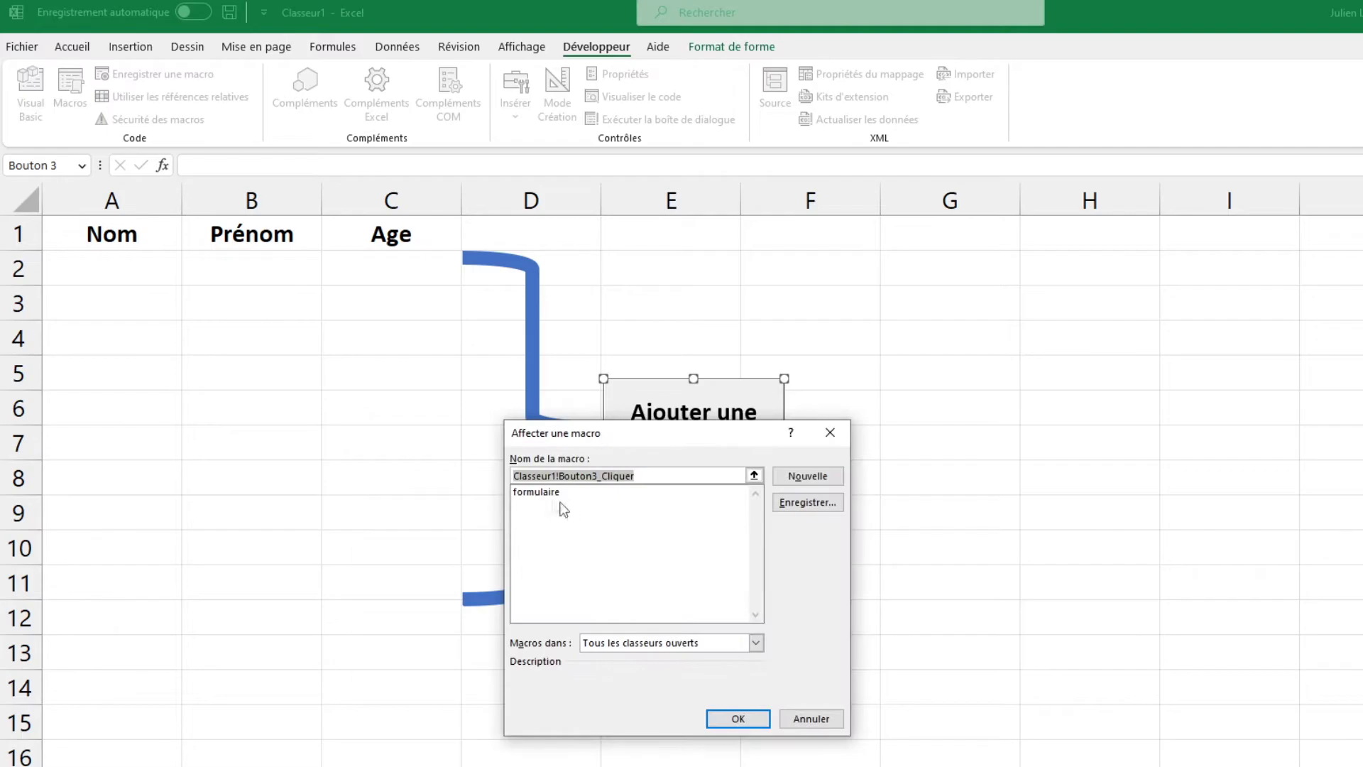
{"action": "left_click", "coordinate": [543, 491]}
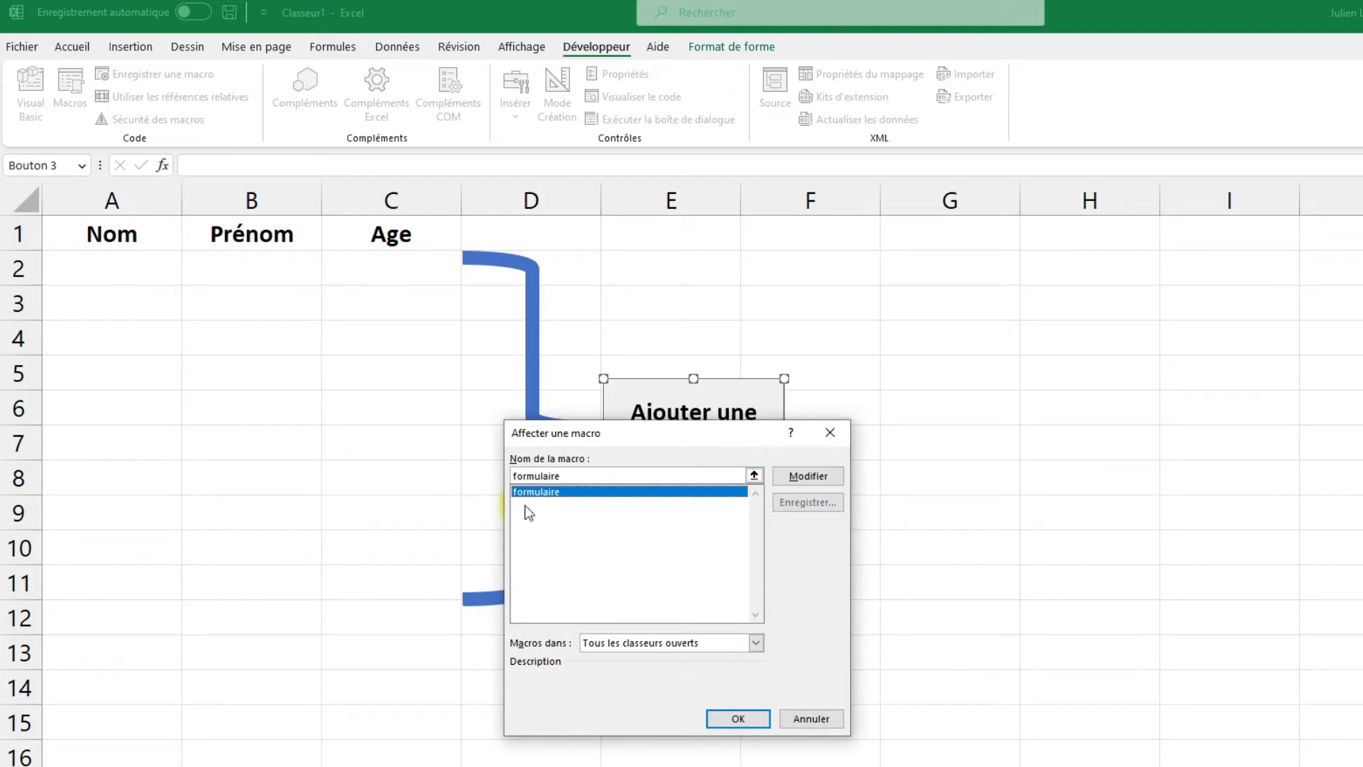
{"action": "left_click", "coordinate": [737, 719]}
{"action": "left_click", "coordinate": [108, 235]}
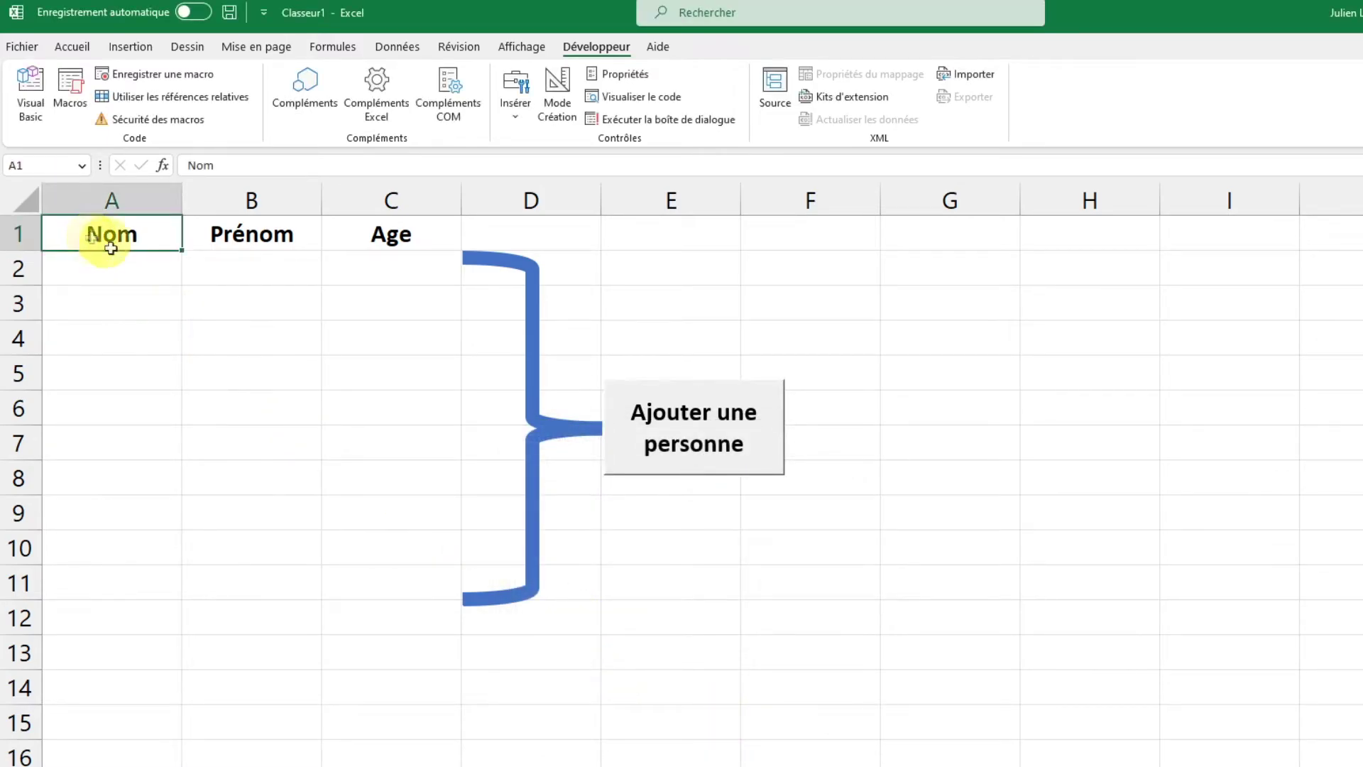
Run the form from the button, test typing in Nom, Prénom and Age, then close it.
{"action": "left_click", "coordinate": [681, 452]}
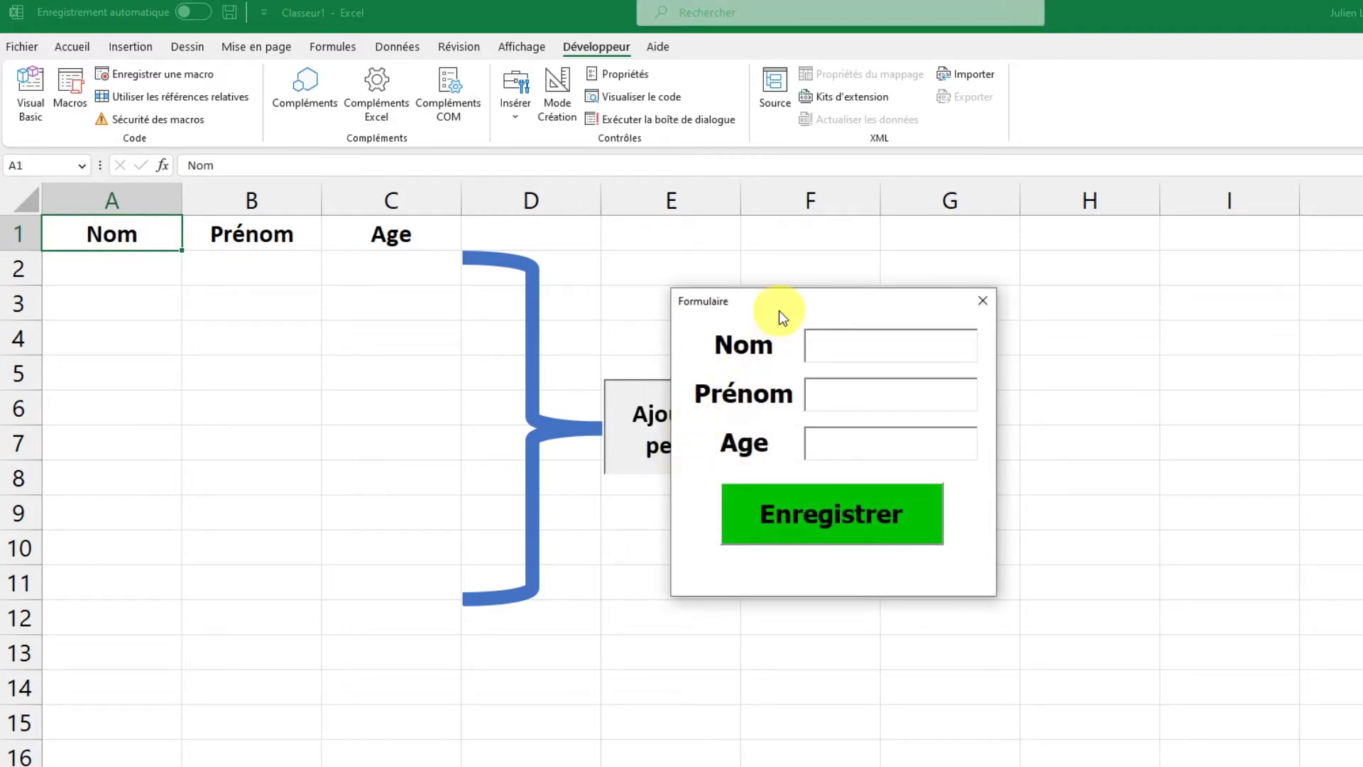
{"action": "left_click_drag", "start_coordinate": [778, 301], "coordinate": [263, 326]}
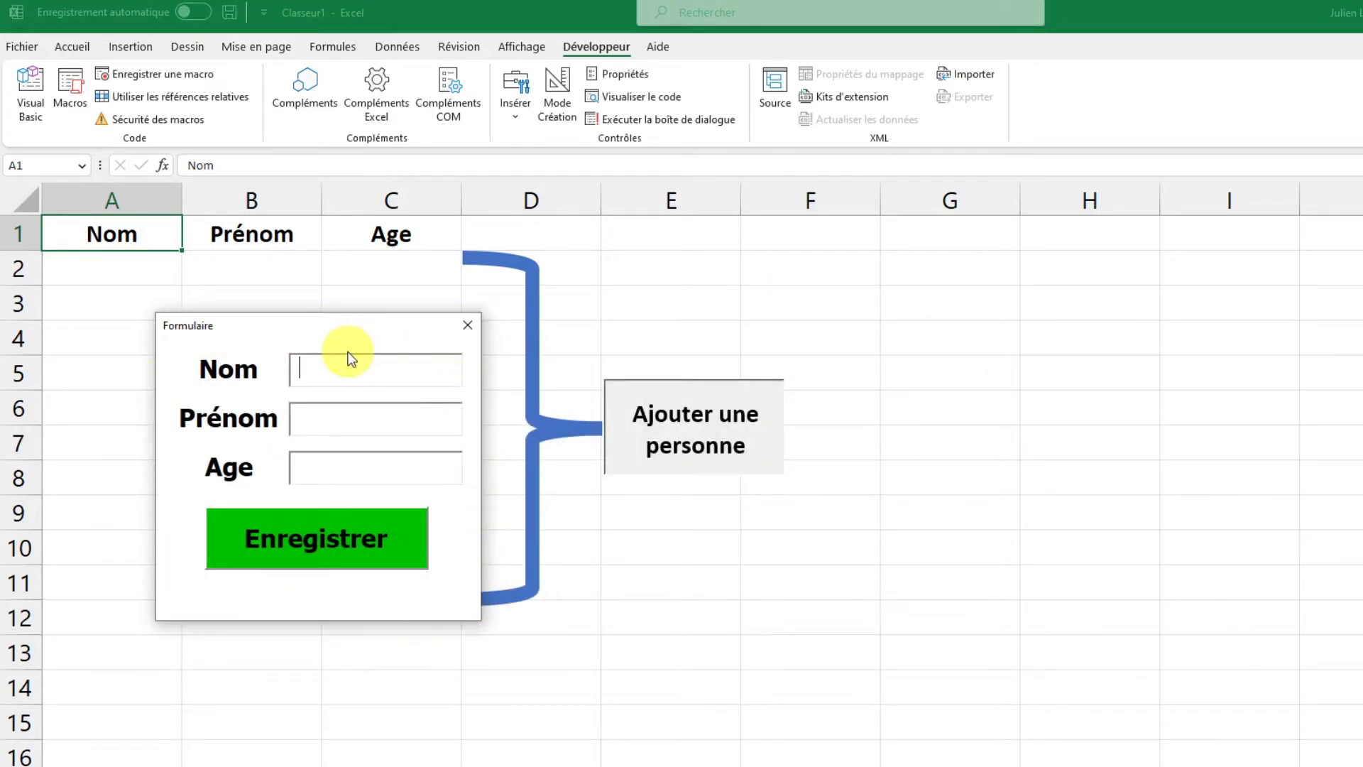
{"action": "type", "text": "aaaaa"}
{"action": "key", "text": "BackSpace"}
{"action": "key", "text": "BackSpace"}
{"action": "key", "text": "BackSpace"}
{"action": "key", "text": "BackSpace"}
{"action": "key", "text": "BackSpace"}
{"action": "left_click", "coordinate": [320, 415]}
{"action": "type", "text": "aaaaa"}
{"action": "key", "text": "BackSpace"}
{"action": "key", "text": "BackSpace"}
{"action": "key", "text": "BackSpace"}
{"action": "left_click", "coordinate": [325, 467]}
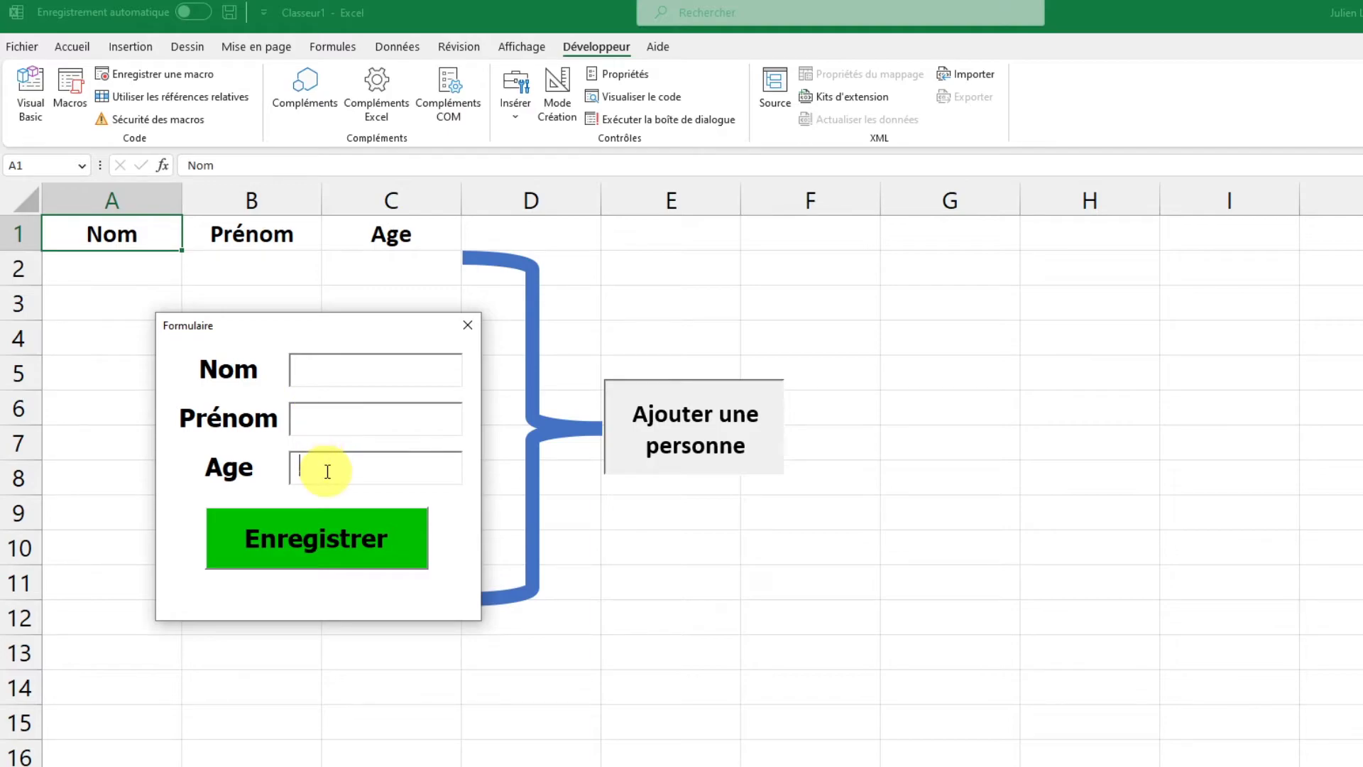
{"action": "type", "text": "aaaaa"}
{"action": "key", "text": "BackSpace"}
{"action": "key", "text": "BackSpace"}
{"action": "key", "text": "BackSpace"}
{"action": "key", "text": "BackSpace"}
{"action": "key", "text": "BackSpace"}
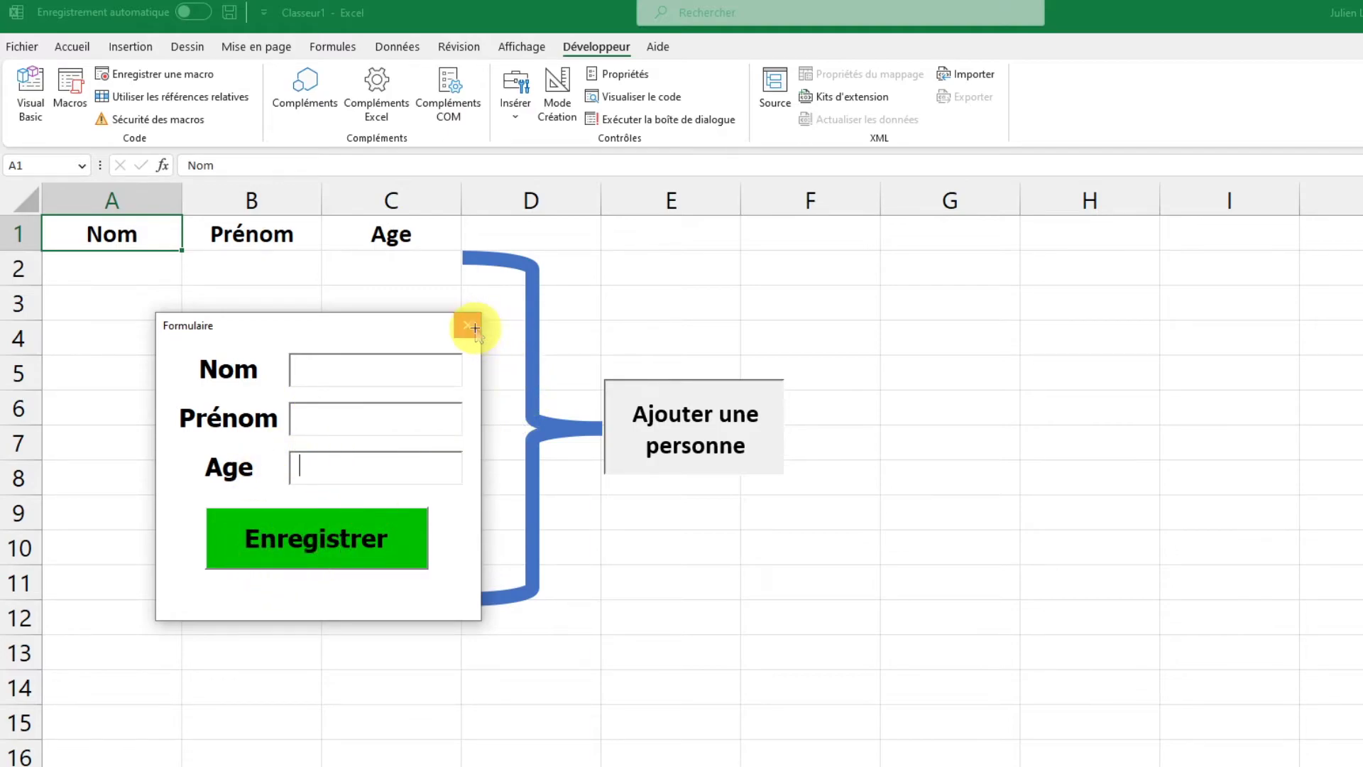
{"action": "left_click", "coordinate": [467, 324]}
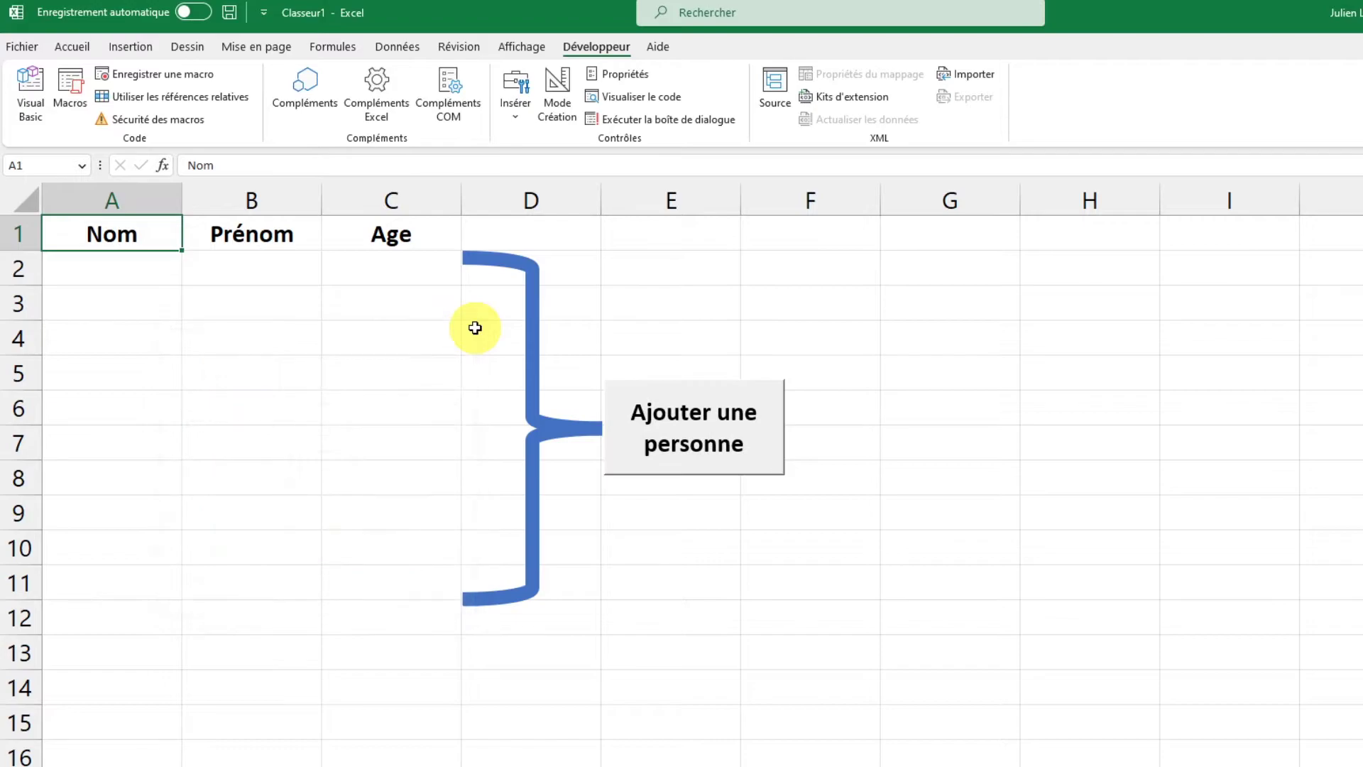
Open the Enregistrer button's Click procedure in the code editor.
{"action": "left_click", "coordinate": [38, 95]}
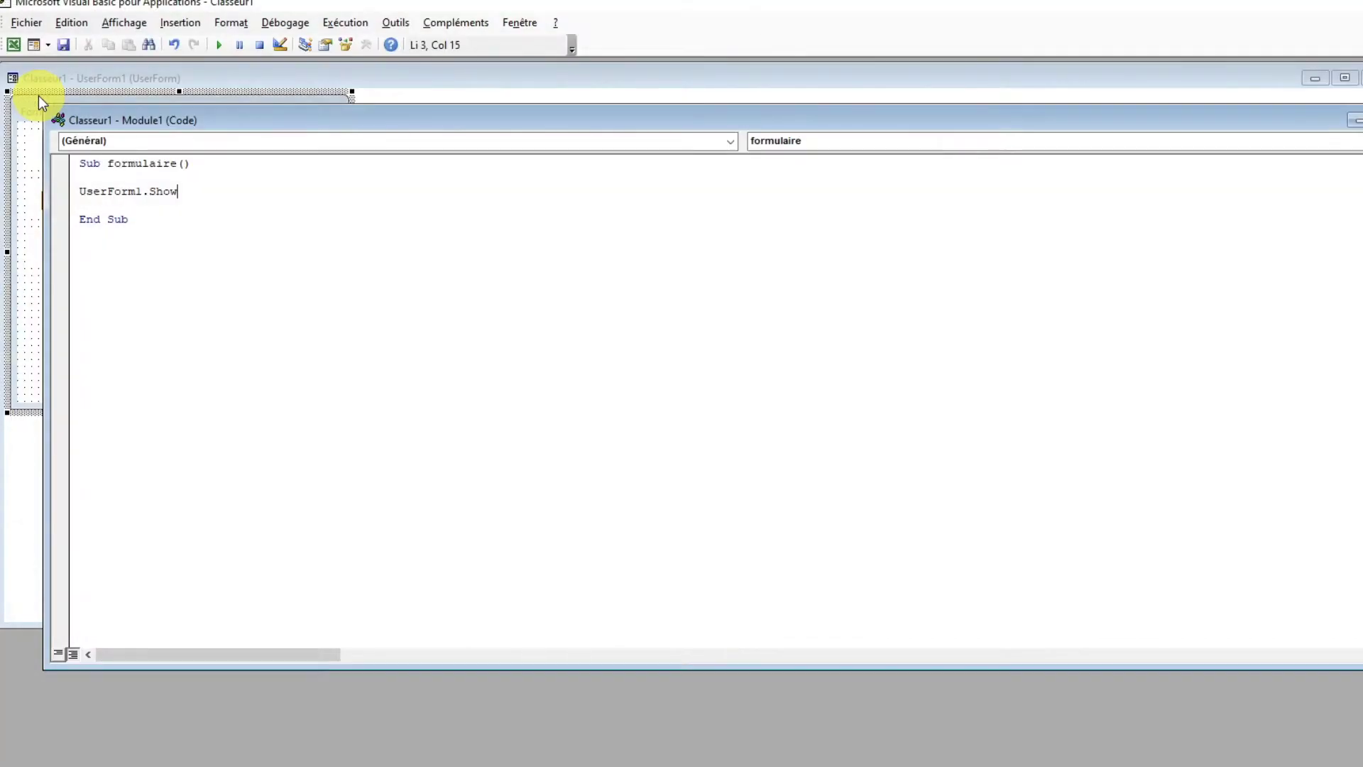
{"action": "left_click", "coordinate": [375, 80]}
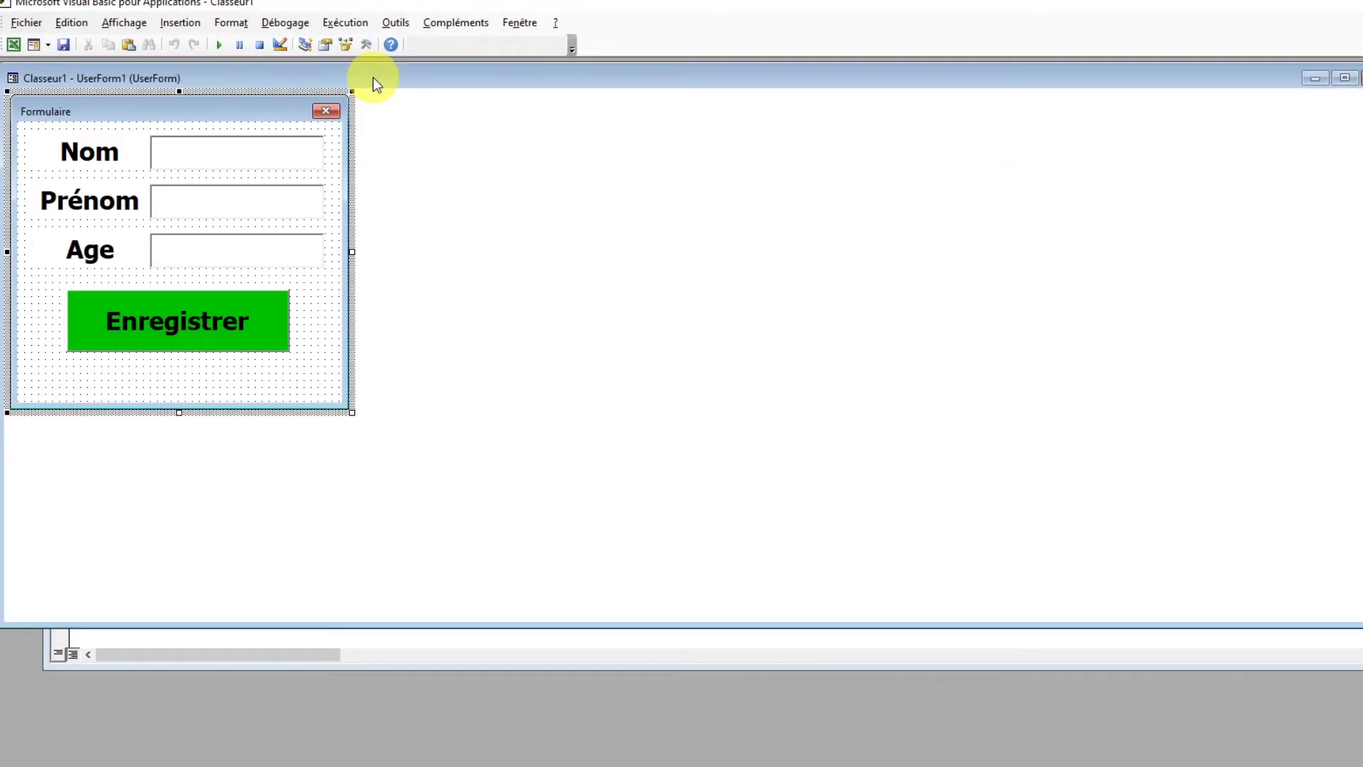
{"action": "double_click", "coordinate": [96, 331]}
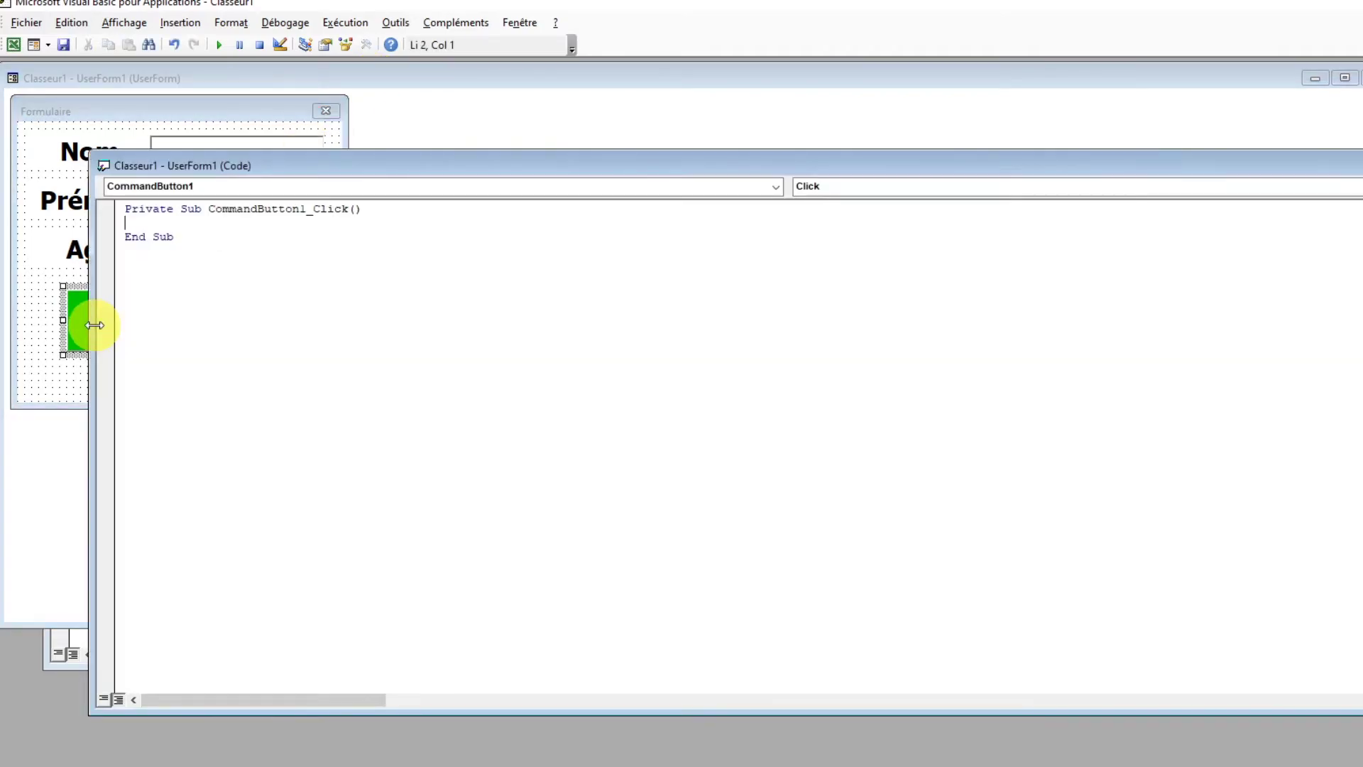
{"action": "left_click_drag", "start_coordinate": [375, 176], "coordinate": [281, 85]}
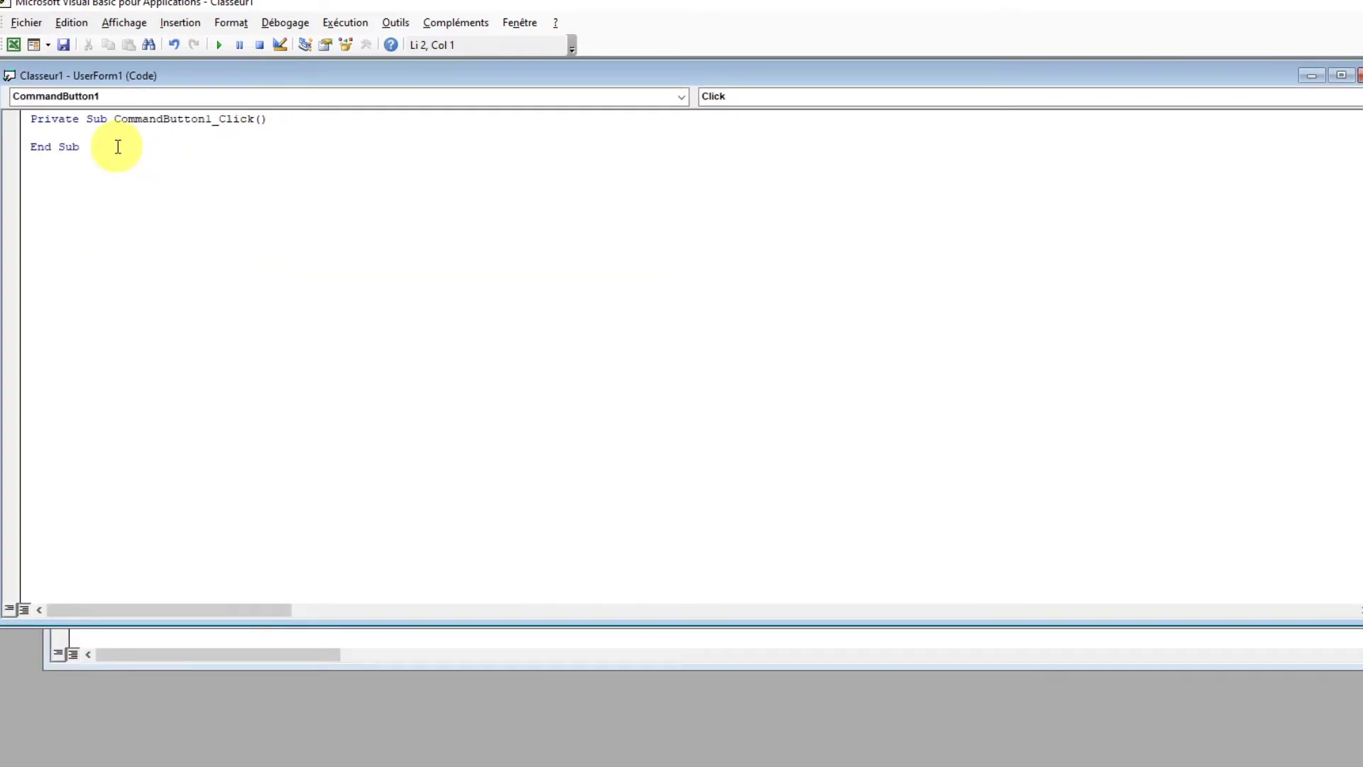
{"action": "key", "text": "Return"}
{"action": "key", "text": "Return"}
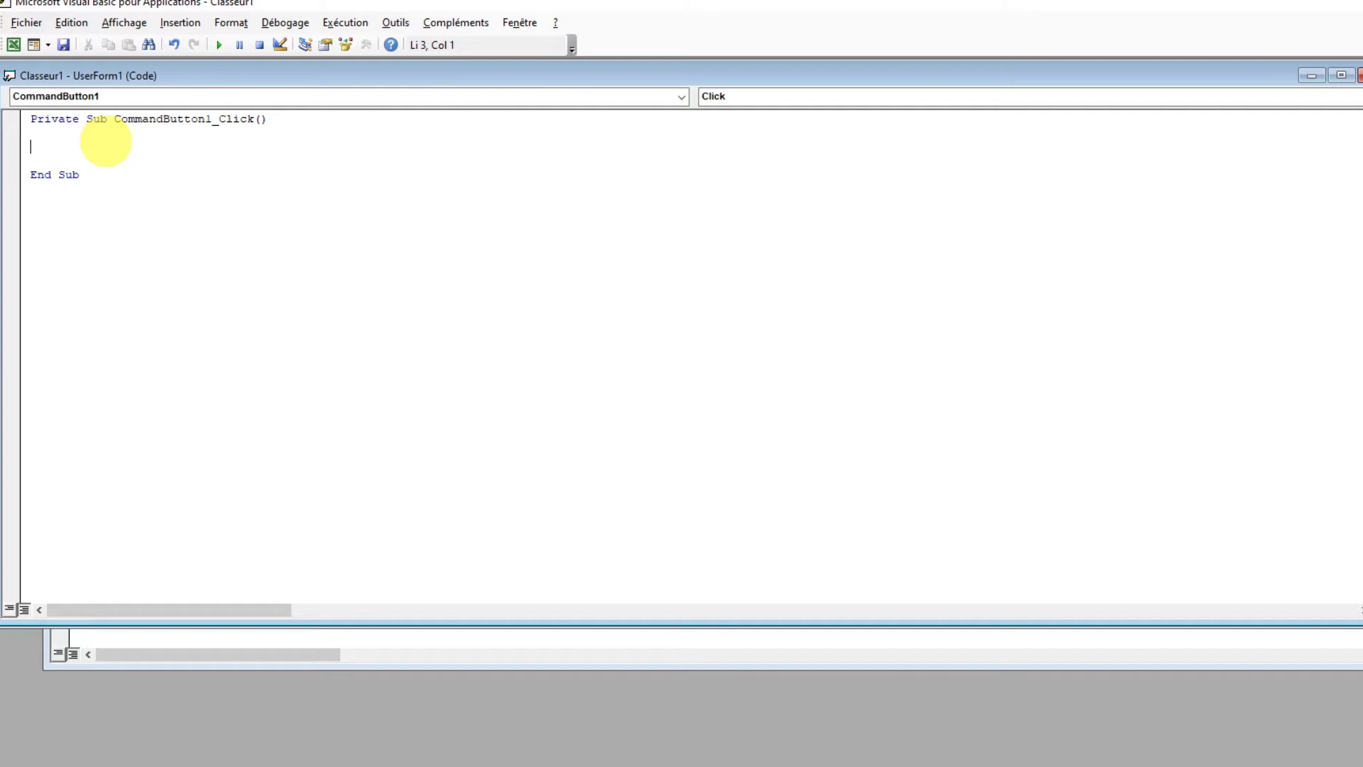
{"action": "left_click", "coordinate": [1353, 95]}
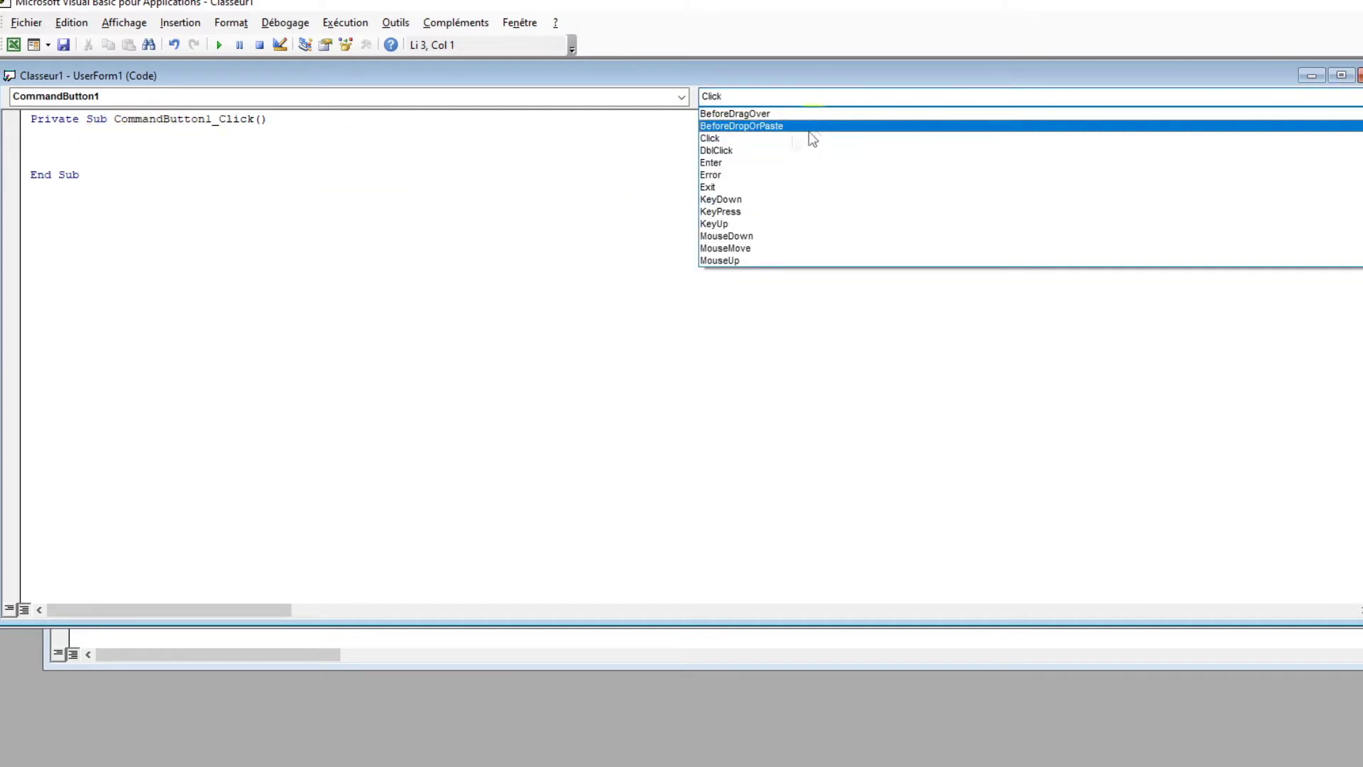
{"action": "left_click", "coordinate": [758, 141]}
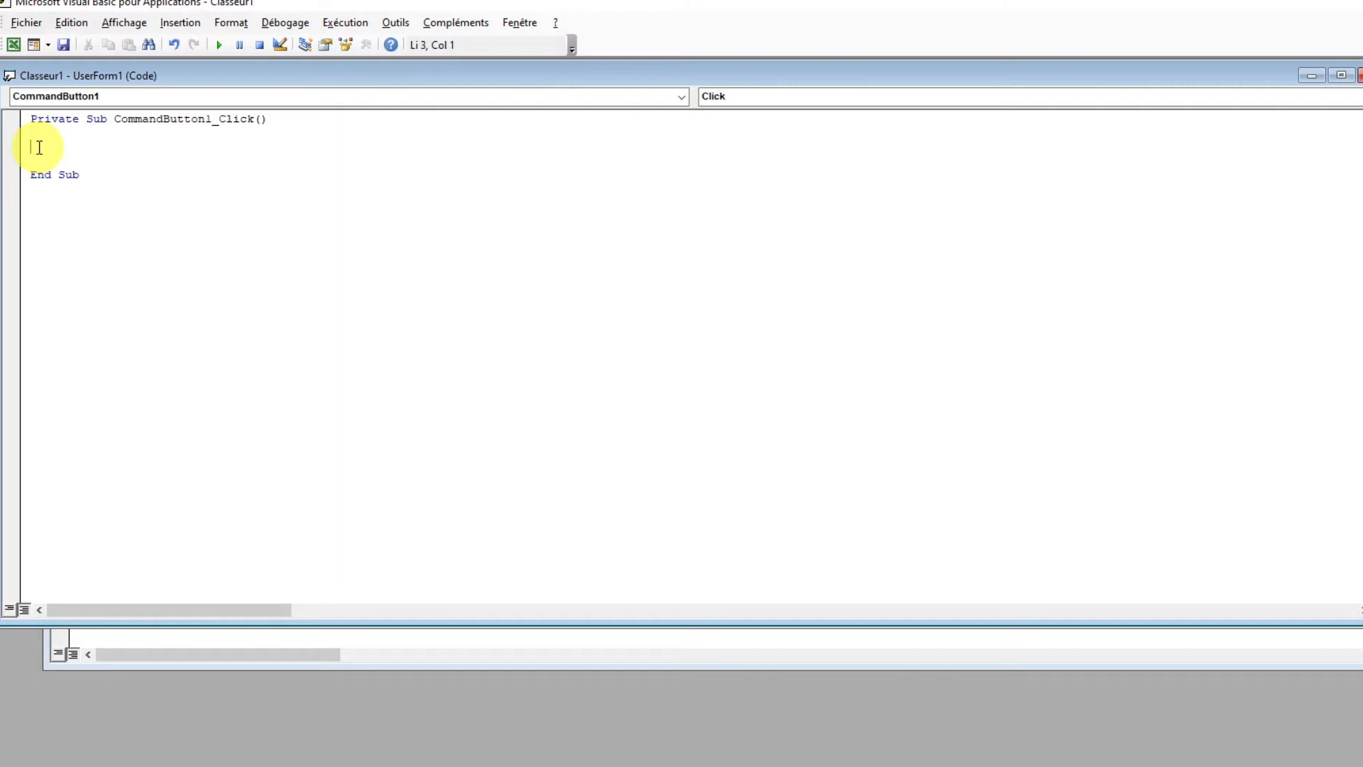
Add the comment 'récupérer la dernière ligne vide de la feuille de calcul' and Dim lastRow As Long.
{"action": "type", "text": "'"}
{"action": "type", "text": "récupérer la dernière ligne vide de la feuille de c"}
{"action": "key", "text": "Tab"}
{"action": "key", "text": "BackSpace"}
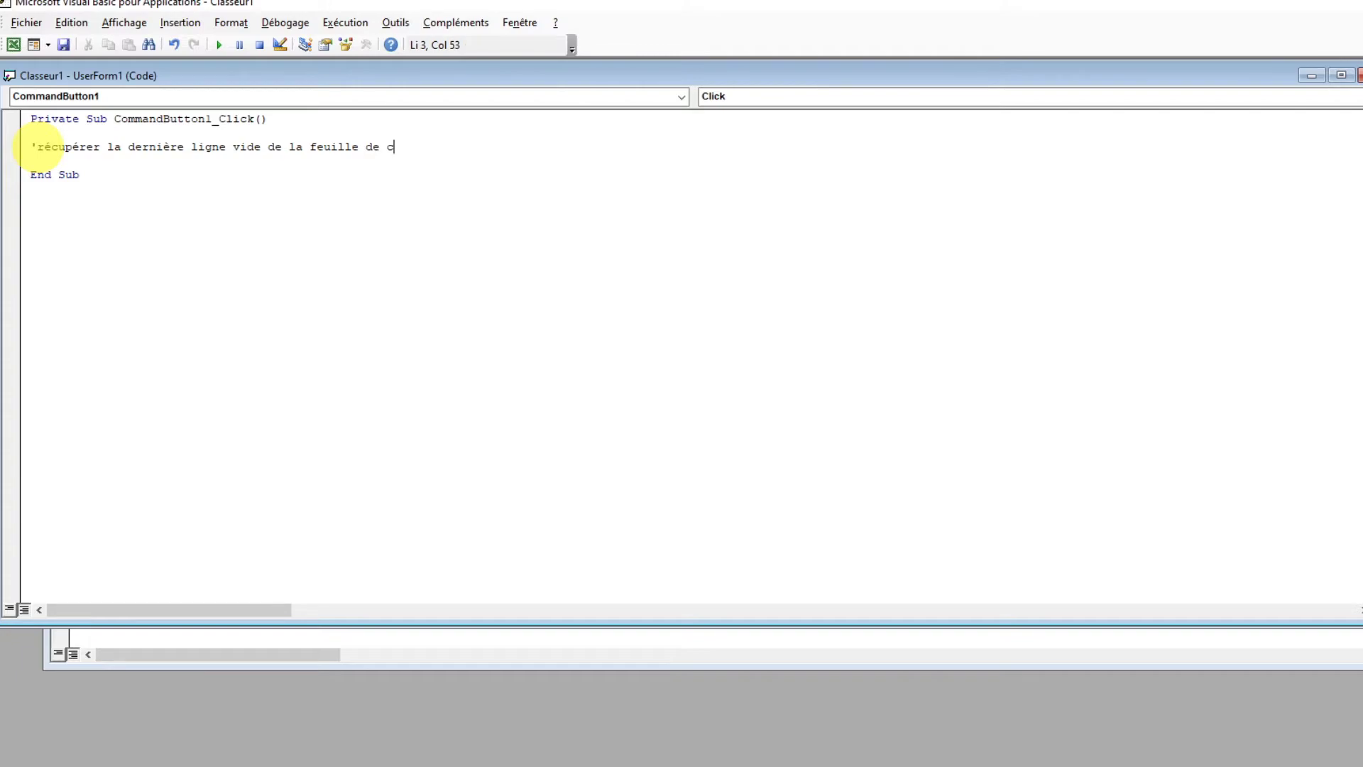
{"action": "type", "text": "alcul"}
{"action": "key", "text": "Return"}
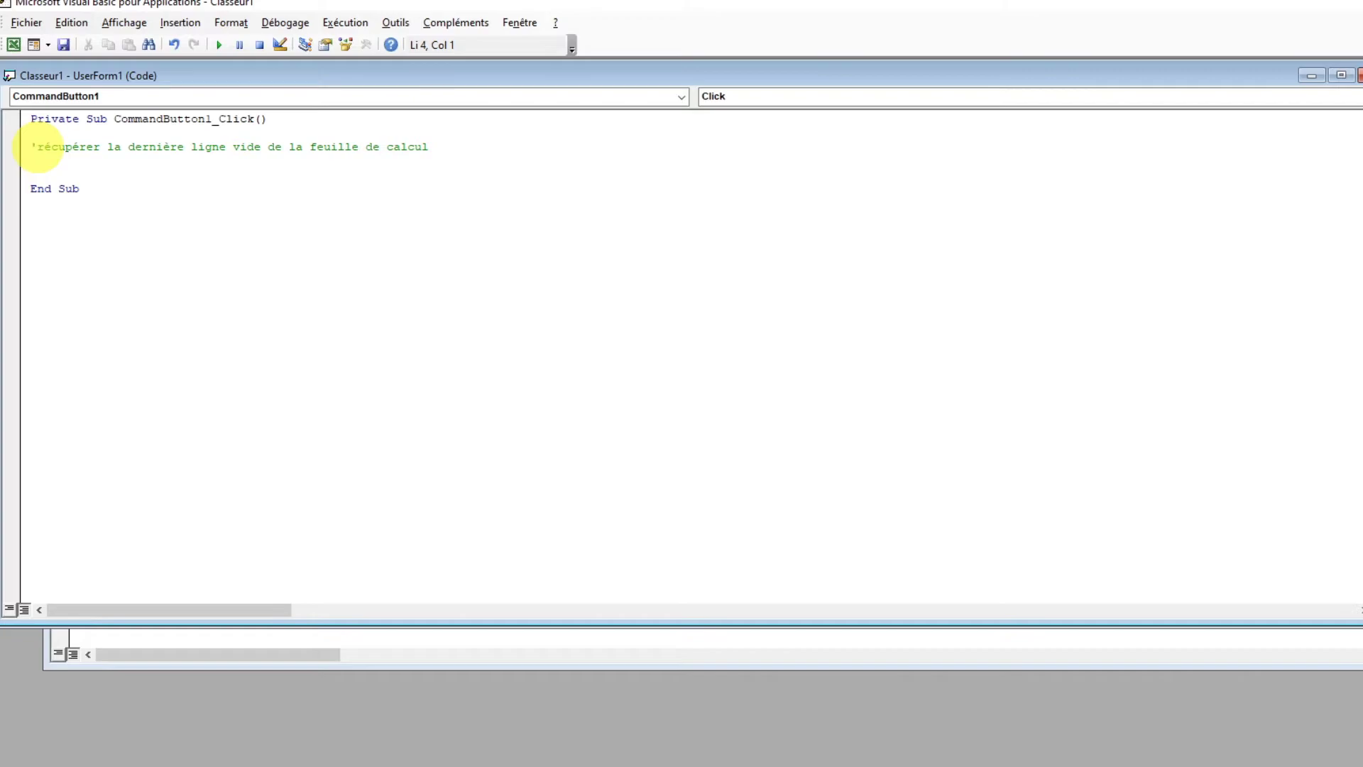
{"action": "type", "text": "dim lastRowas "}
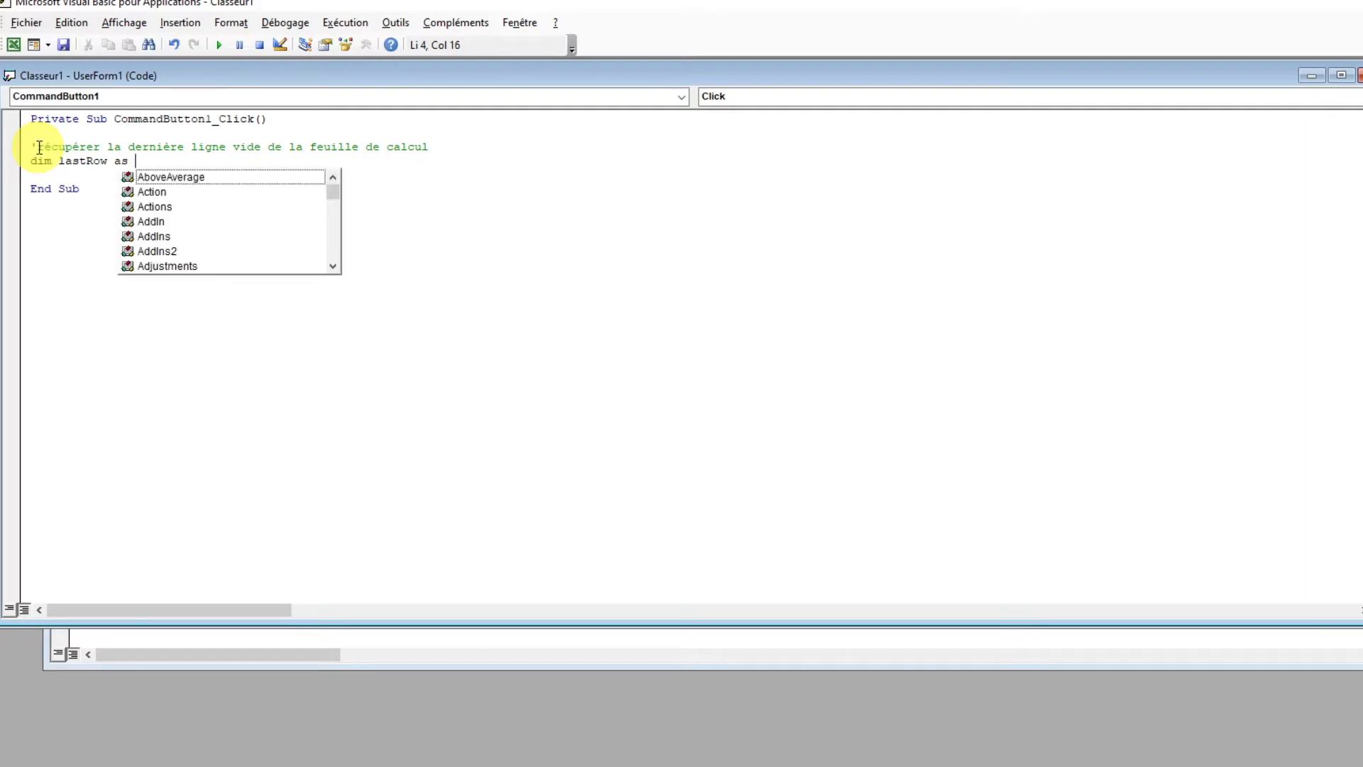
{"action": "type", "text": "long"}
{"action": "key", "text": "Return"}
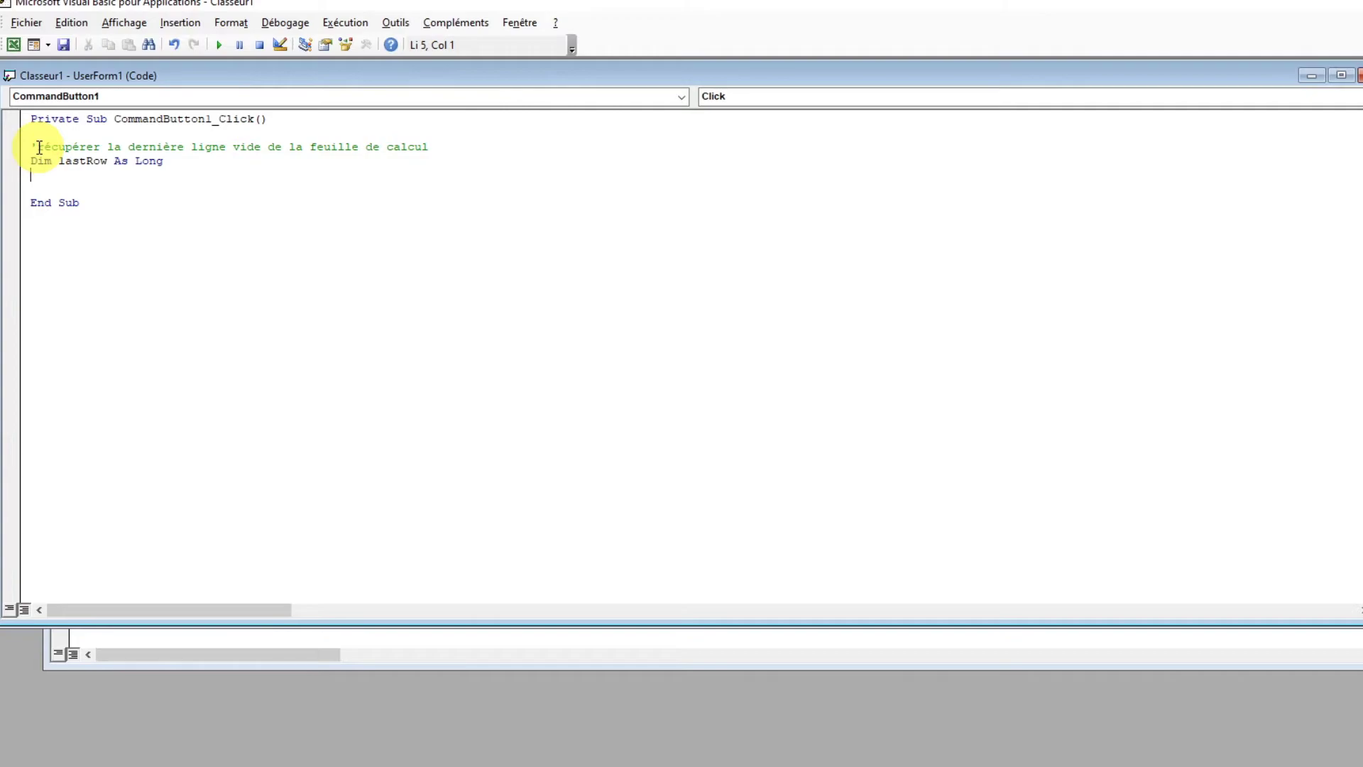
Write lastRow = Sheets("BDD").Cells(Rows.Count, 1).End(xlUp).Row + 1 and start a 'saisir les données' comment.
{"action": "type", "text": "l"}
{"action": "type", "text": "astRow"}
{"action": "type", "text": "=Sheets("}
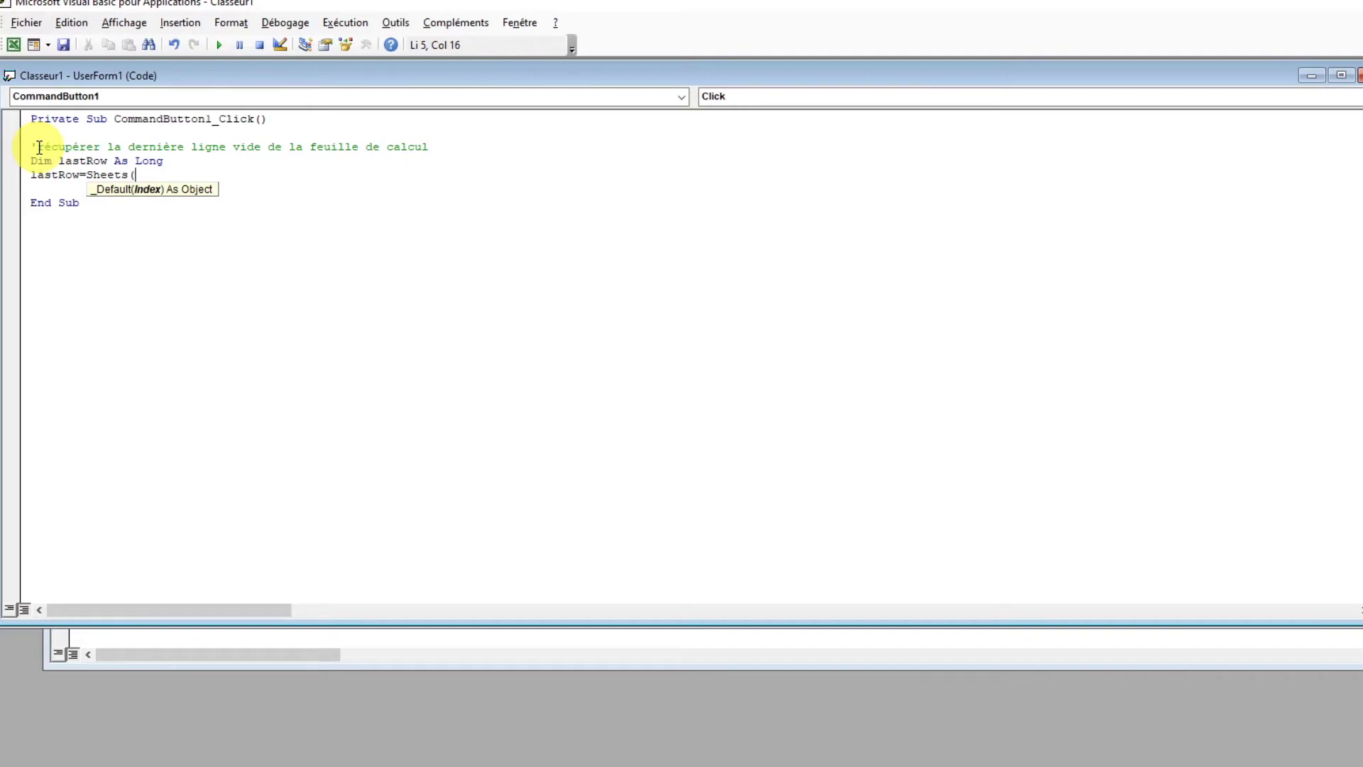
{"action": "type", "text": "\"BDD\""}
{"action": "type", "text": ")"}
{"action": "left_click", "coordinate": [13, 44]}
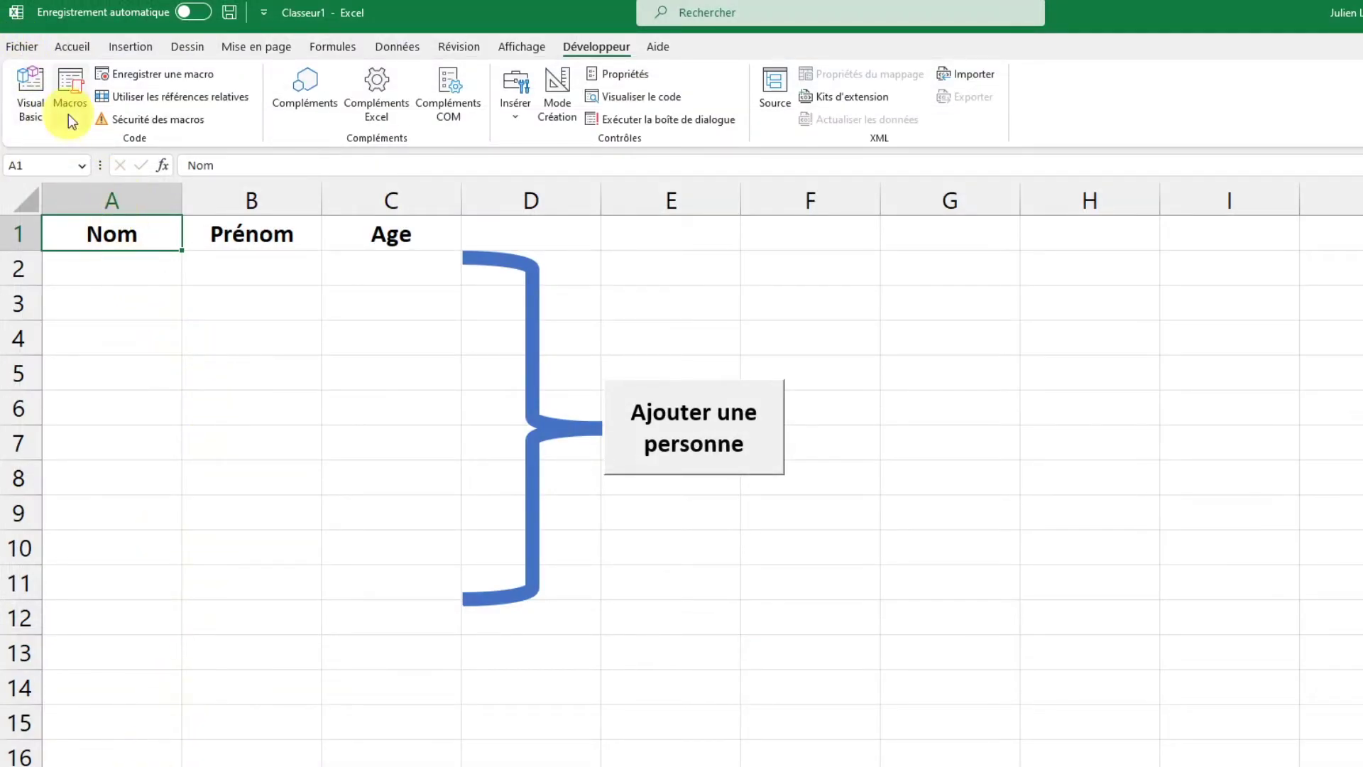
{"action": "left_click", "coordinate": [28, 88]}
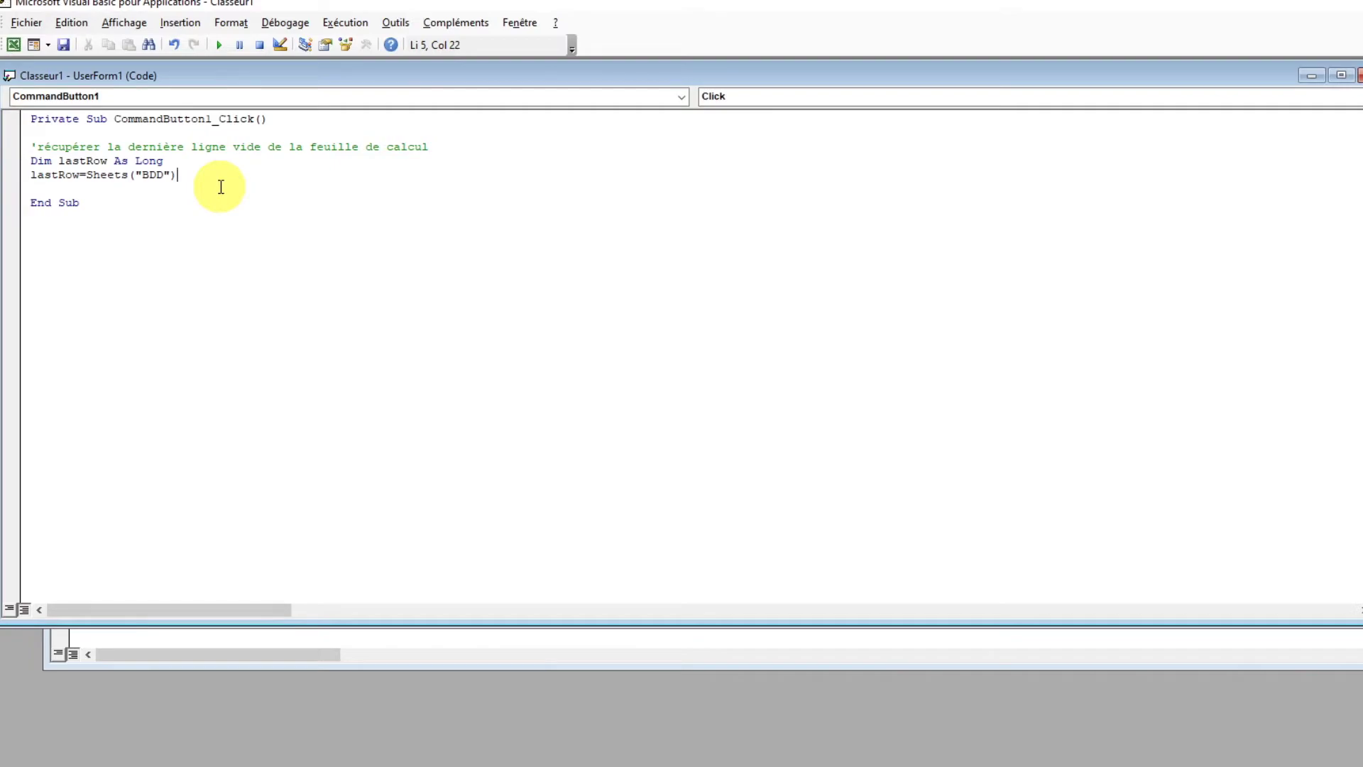
{"action": "type", "text": "."}
{"action": "type", "text": "cells(rows"}
{"action": "type", "text": ".count;"}
{"action": "key", "text": "BackSpace"}
{"action": "type", "text": ",1"}
{"action": "type", "text": ").en"}
{"action": "type", "text": "d("}
{"action": "type", "text": "xlU"}
{"action": "type", "text": "p).row"}
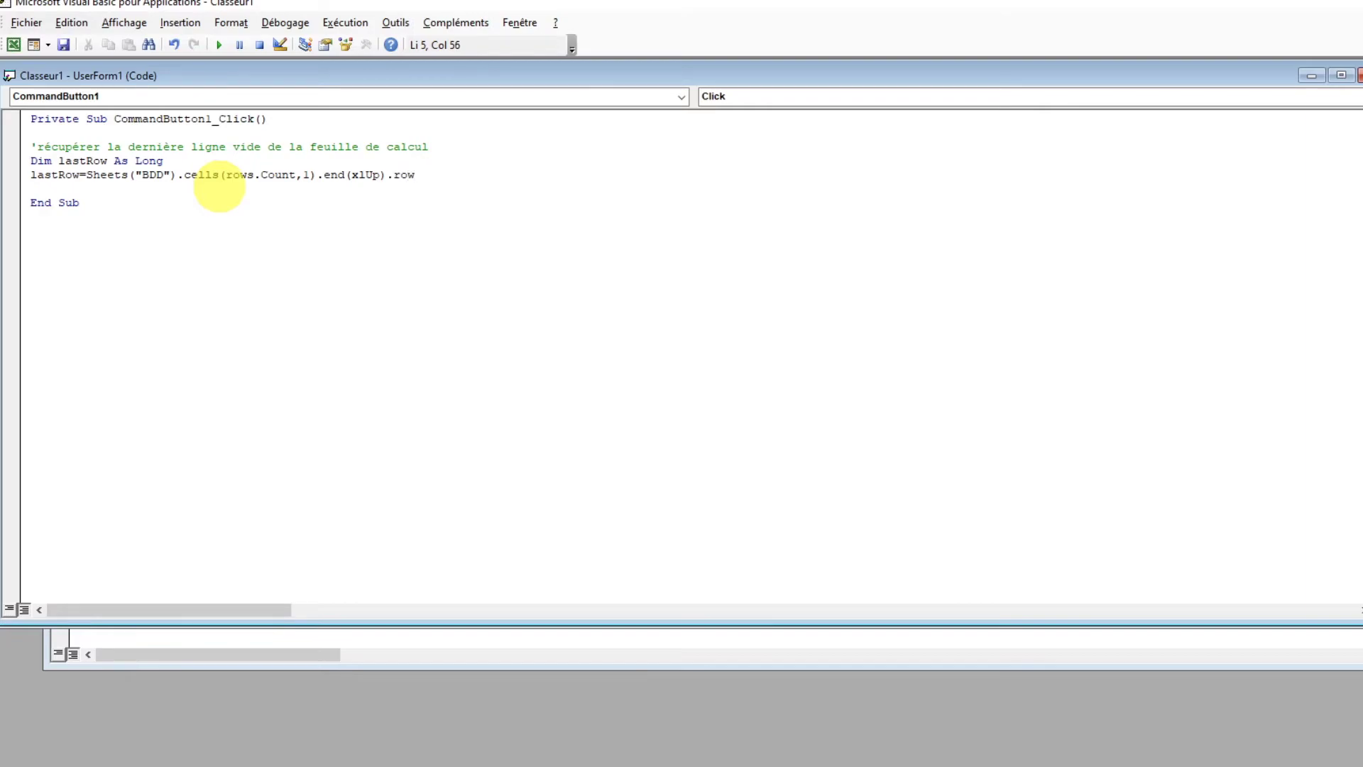
{"action": "type", "text": "+"}
{"action": "type", "text": "1"}
{"action": "key", "text": "Return"}
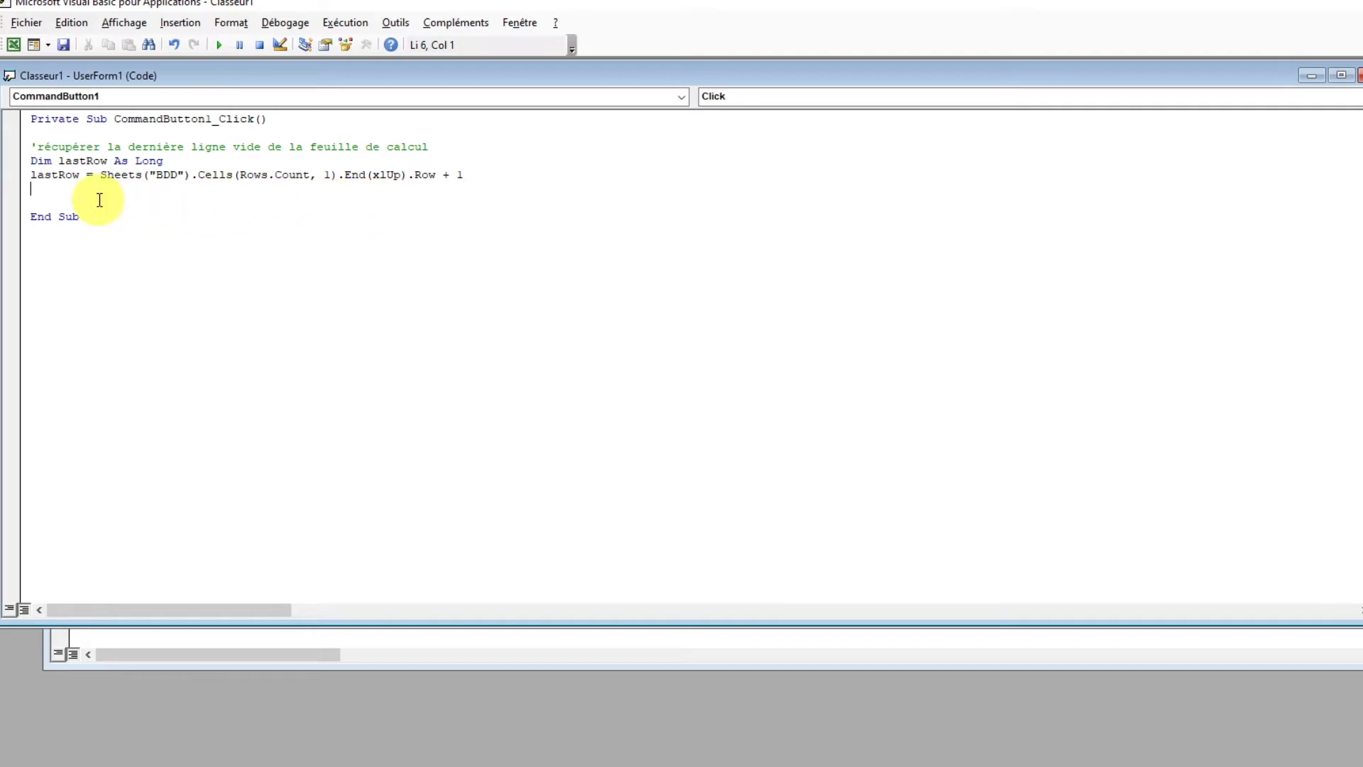
{"action": "key", "text": "Return"}
{"action": "type", "text": "'"}
{"action": "type", "text": "saisir "}
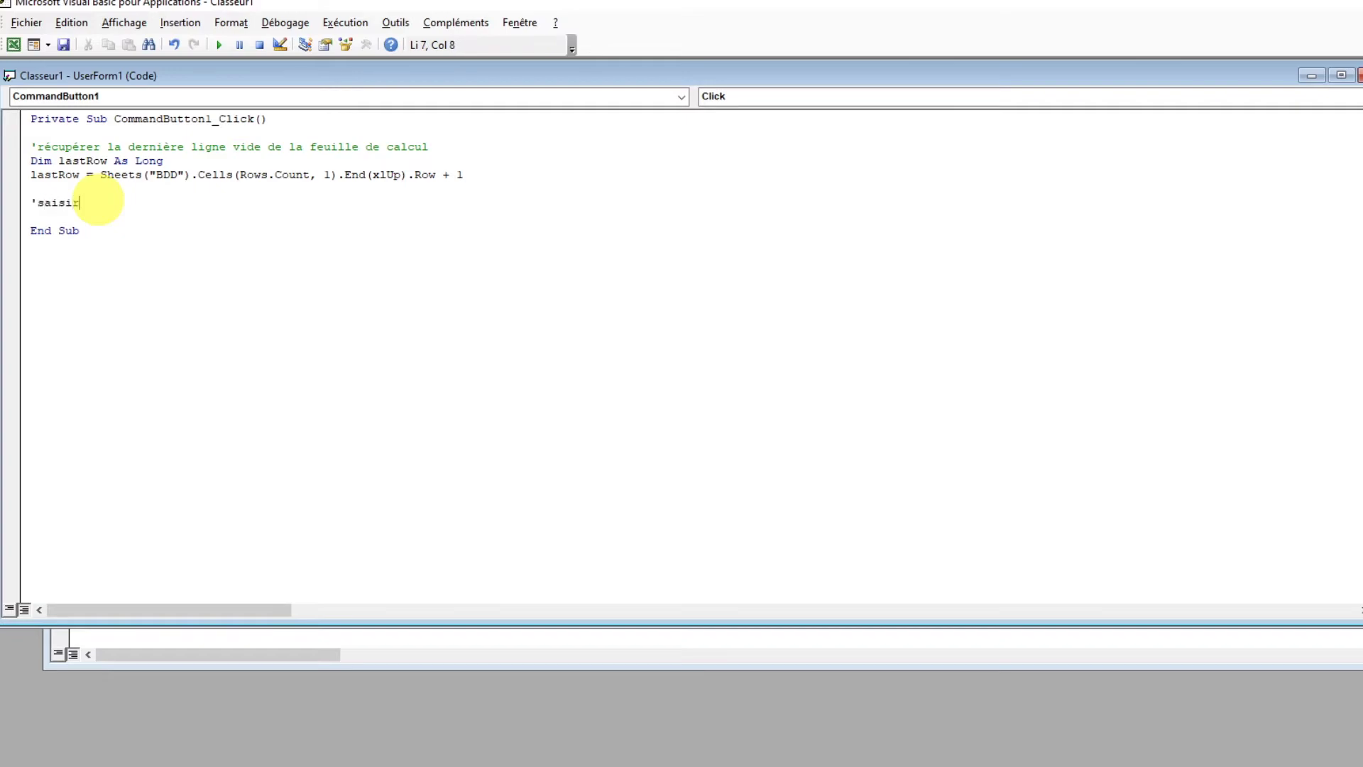
{"action": "type", "text": "les données de l'u"}
{"action": "type", "text": "tilisateur "}
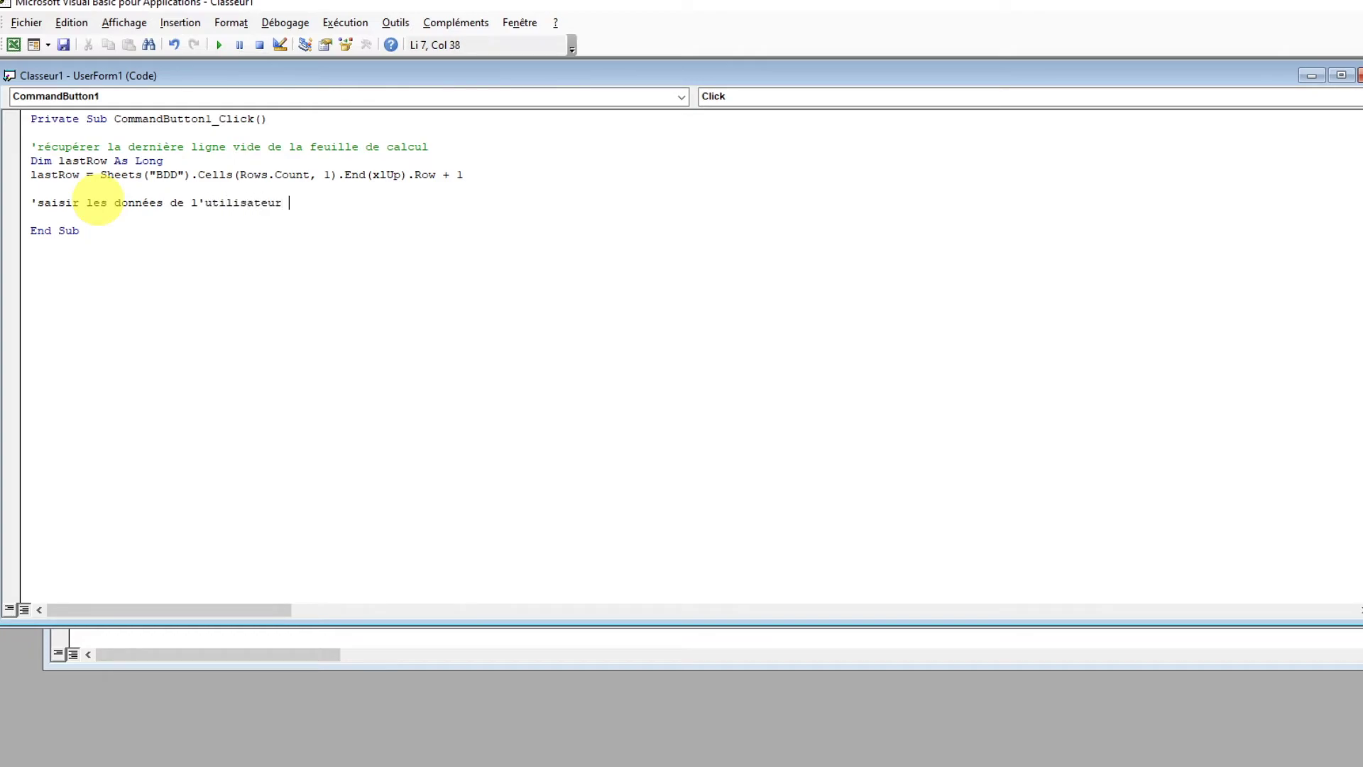
{"action": "type", "text": "dans les cellules correspondantes"}
Open a With Sheets("BDD") block setting .Cells(lastRow, 1).Value to UserForm1.TbNom.Value.
{"action": "key", "text": "Return"}
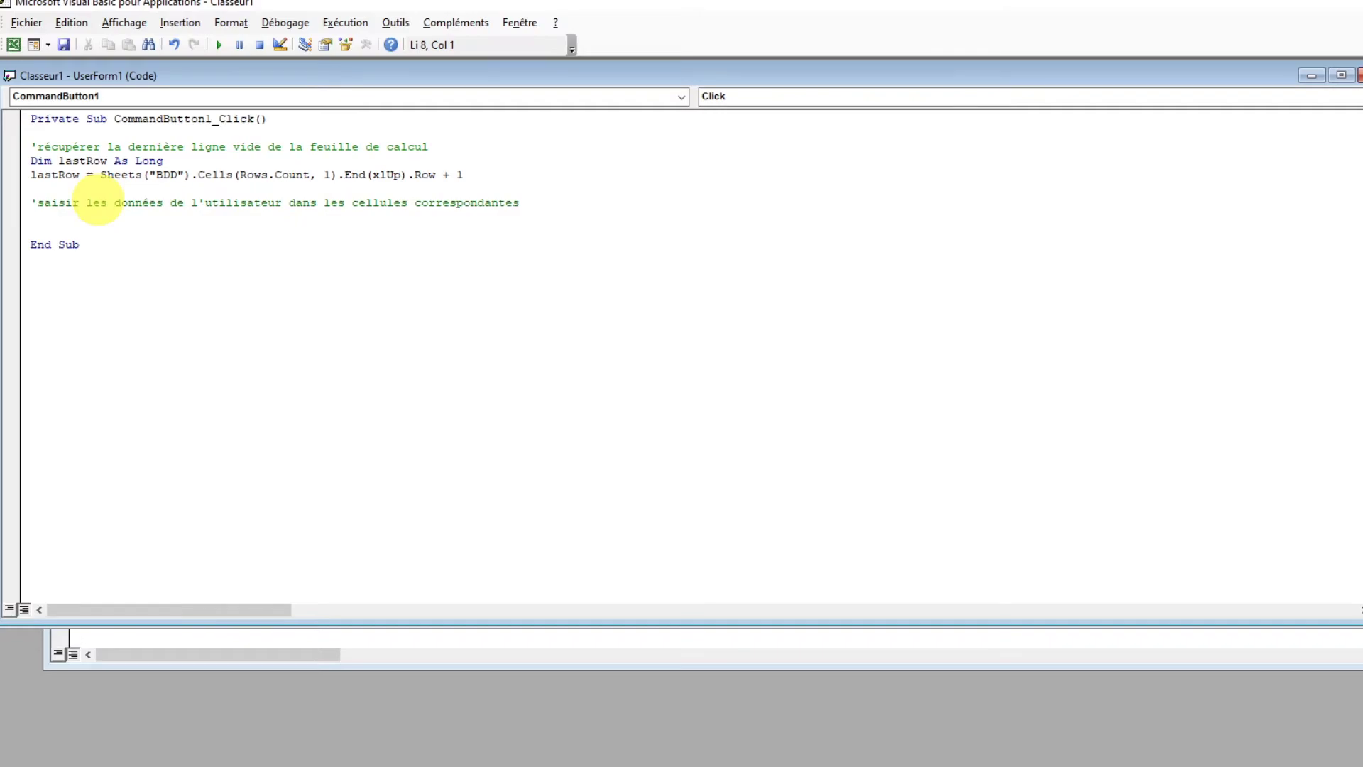
{"action": "type", "text": "with "}
{"action": "type", "text": "Sheets(\""}
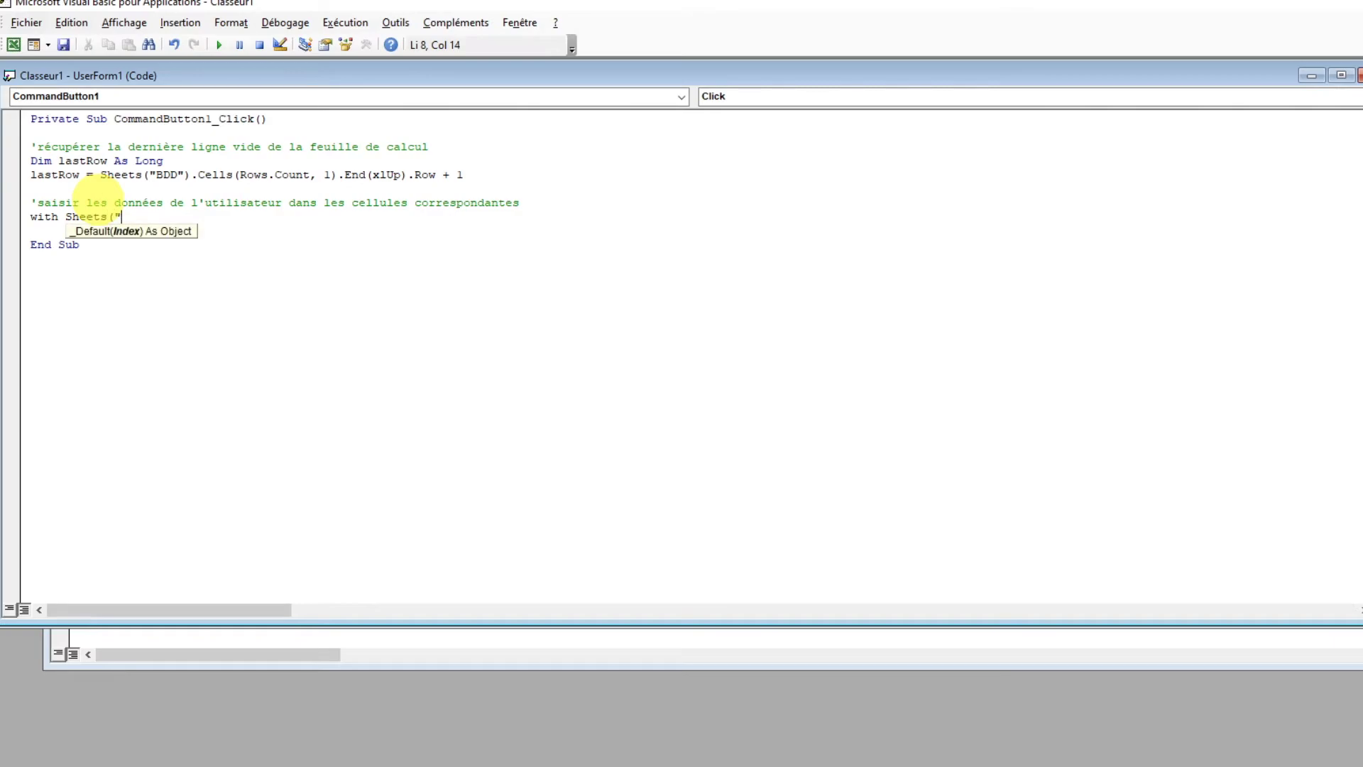
{"action": "type", "text": "BDD\""}
{"action": "type", "text": ")"}
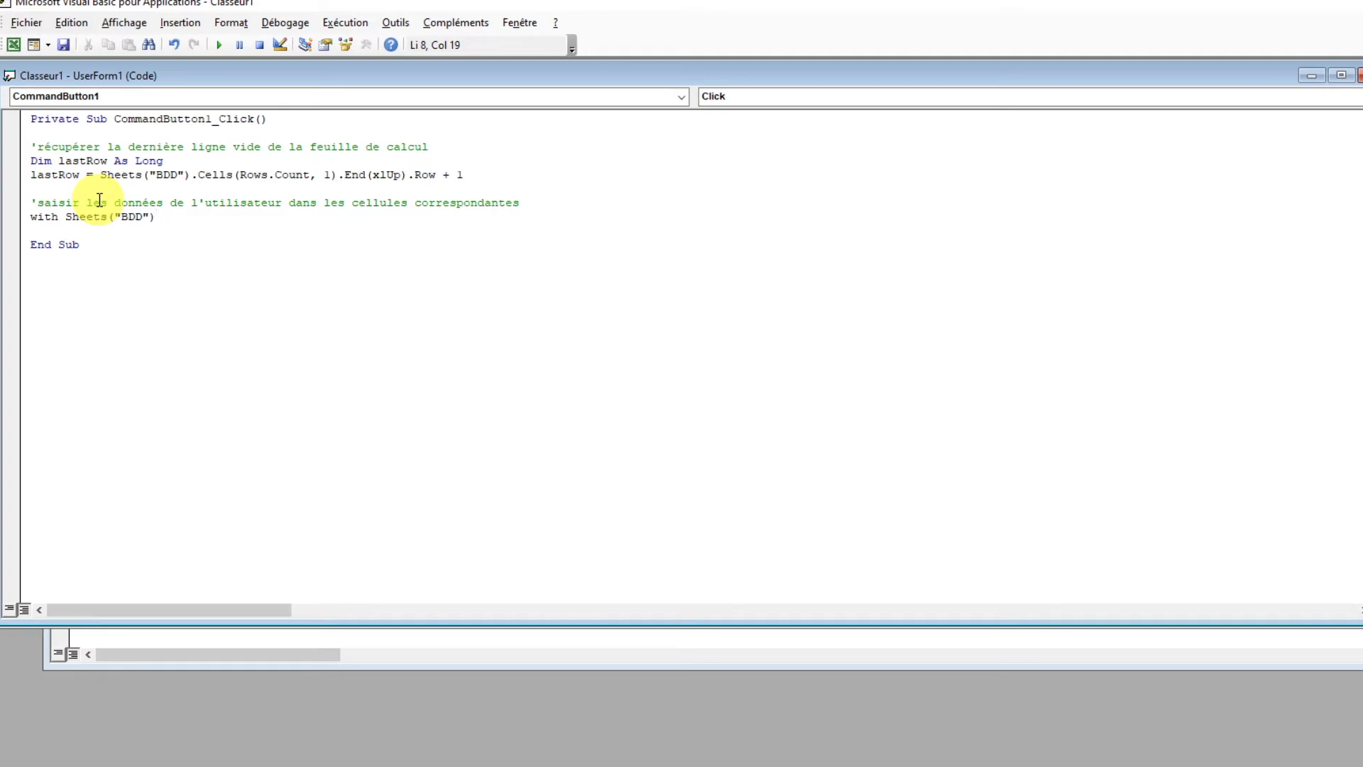
{"action": "key", "text": "Return"}
{"action": "type", "text": ".cells("}
{"action": "type", "text": "last"}
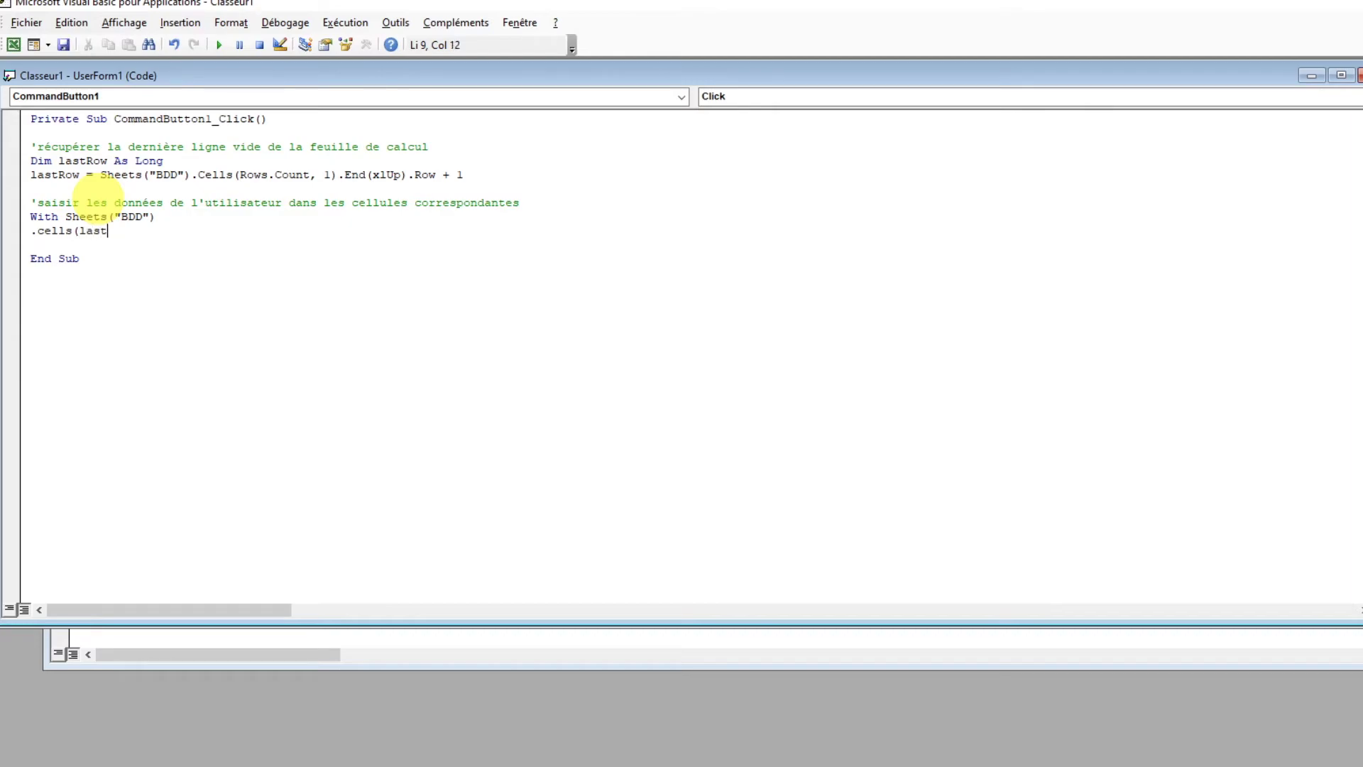
{"action": "type", "text": "Row,"}
{"action": "type", "text": "1)"}
{"action": "type", "text": ".value"}
{"action": "type", "text": "="}
{"action": "type", "text": "User"}
{"action": "type", "text": "form1"}
{"action": "type", "text": "."}
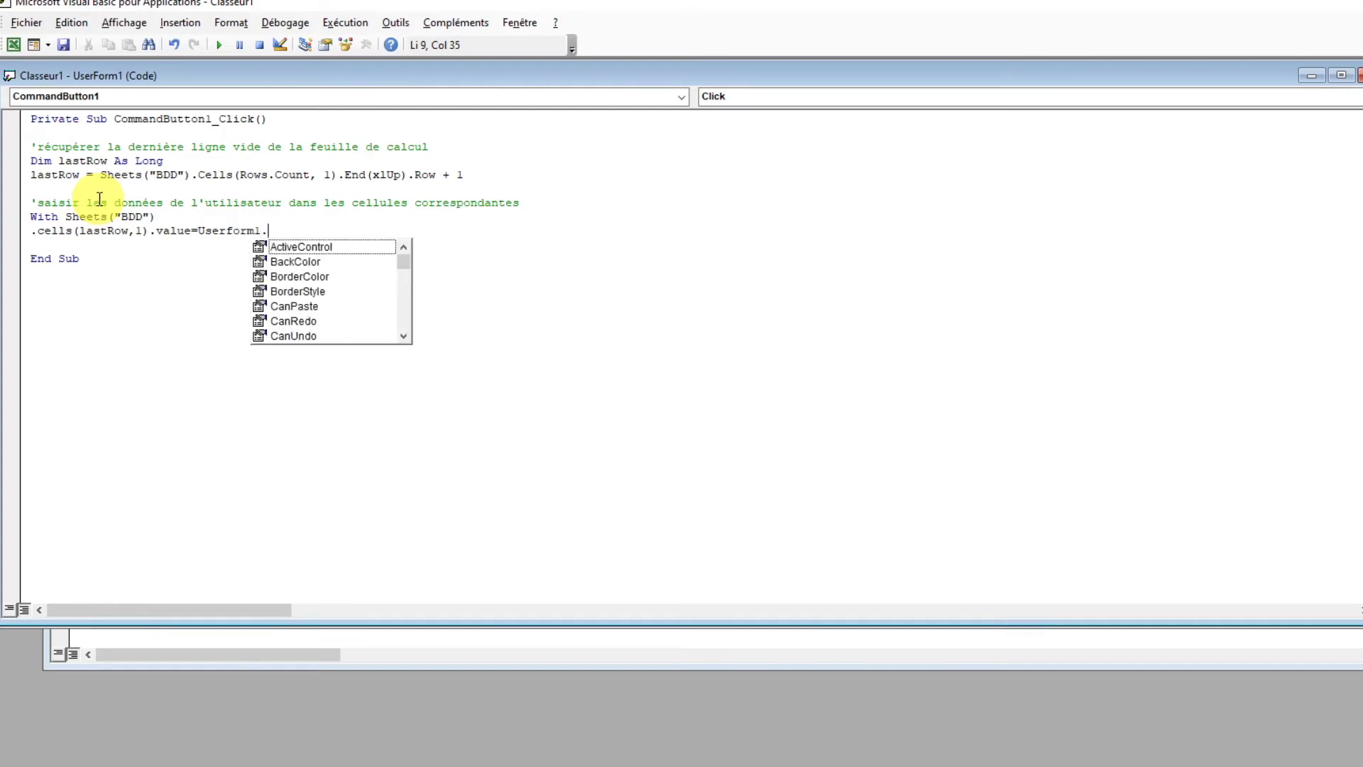
{"action": "type", "text": "Tb"}
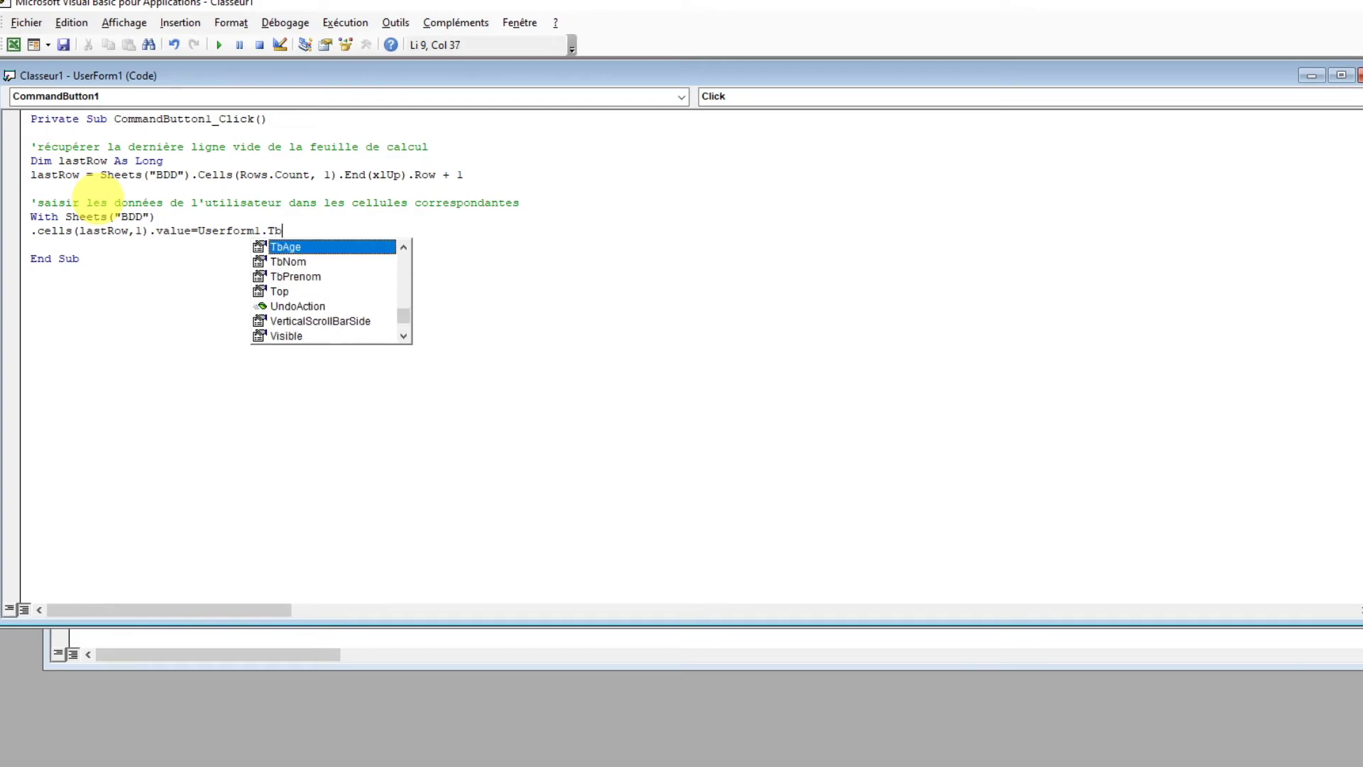
{"action": "type", "text": "Nom"}
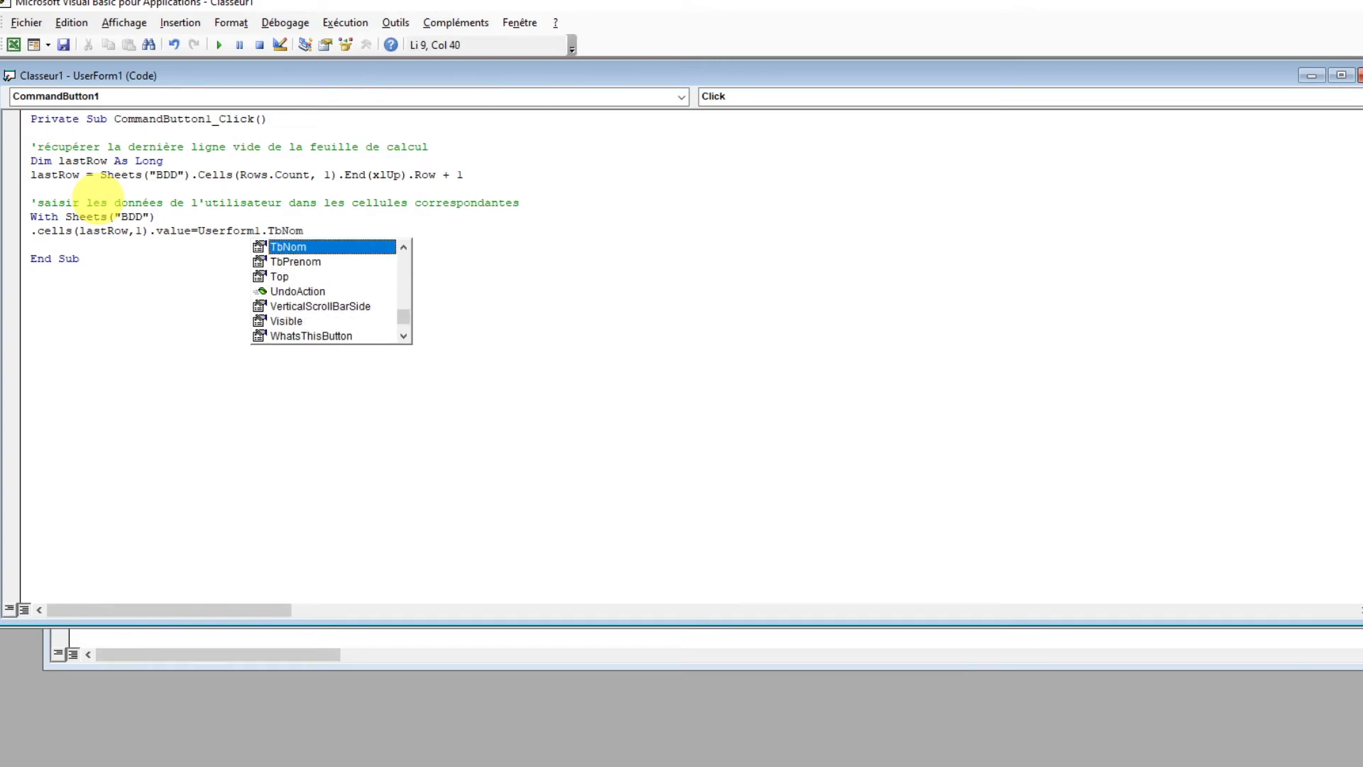
{"action": "type", "text": ".va"}
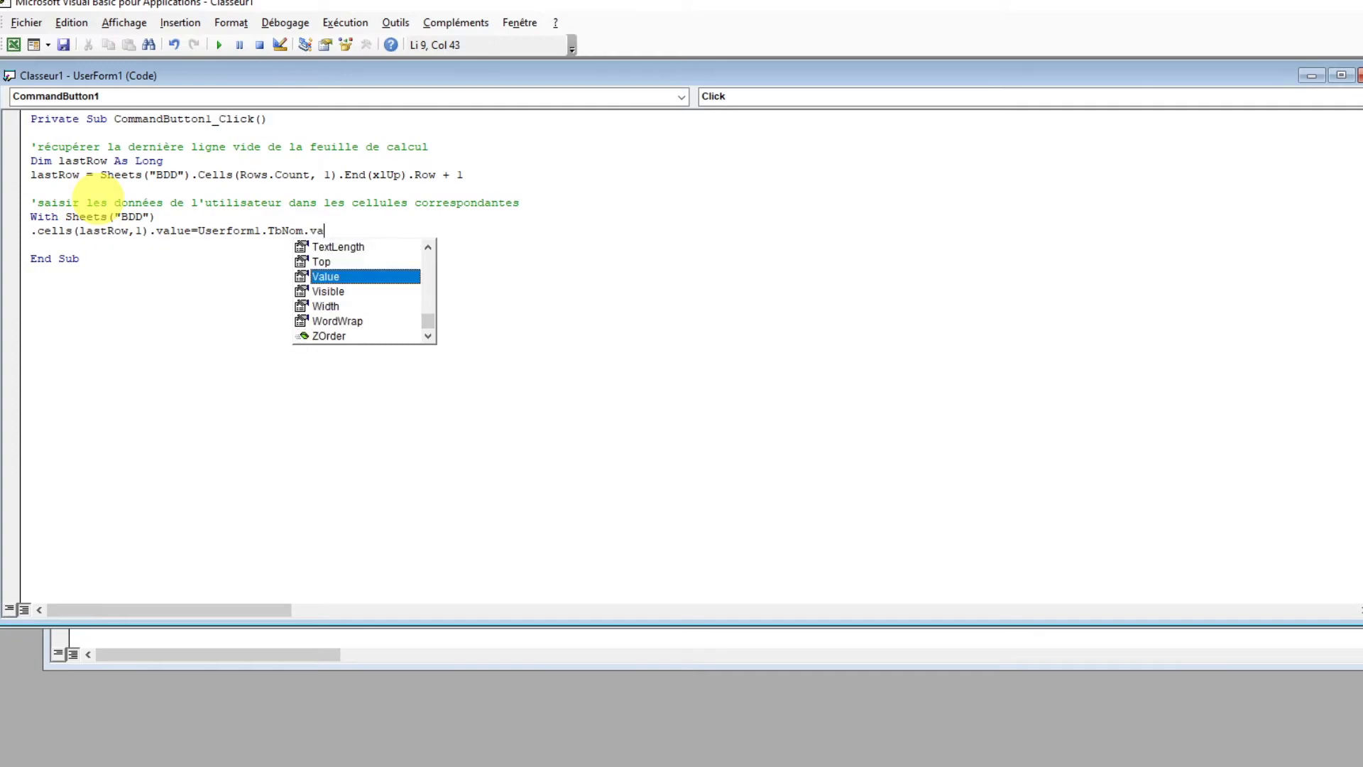
{"action": "type", "text": "lue"}
{"action": "key", "text": "Return"}
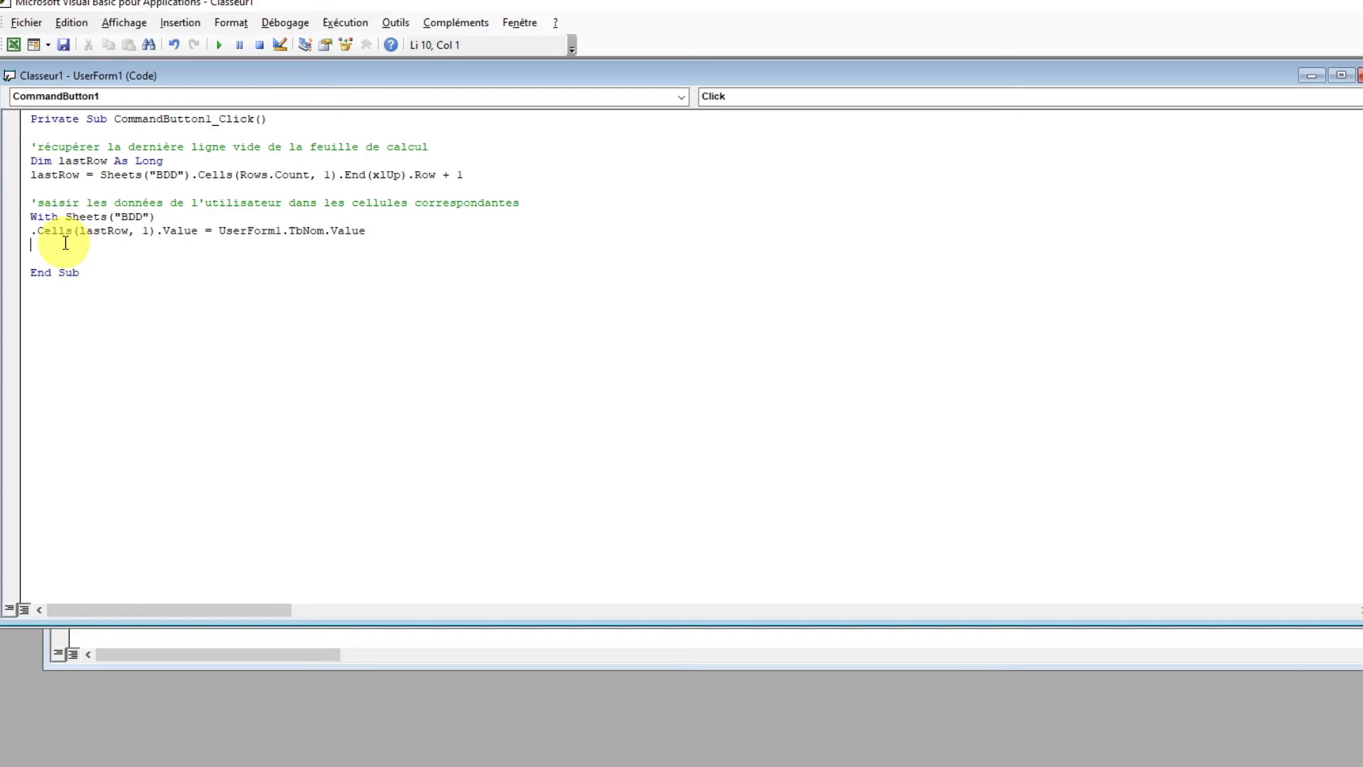
Duplicate the .Cells assignment line twice.
{"action": "left_click_drag", "start_coordinate": [366, 231], "coordinate": [32, 233]}
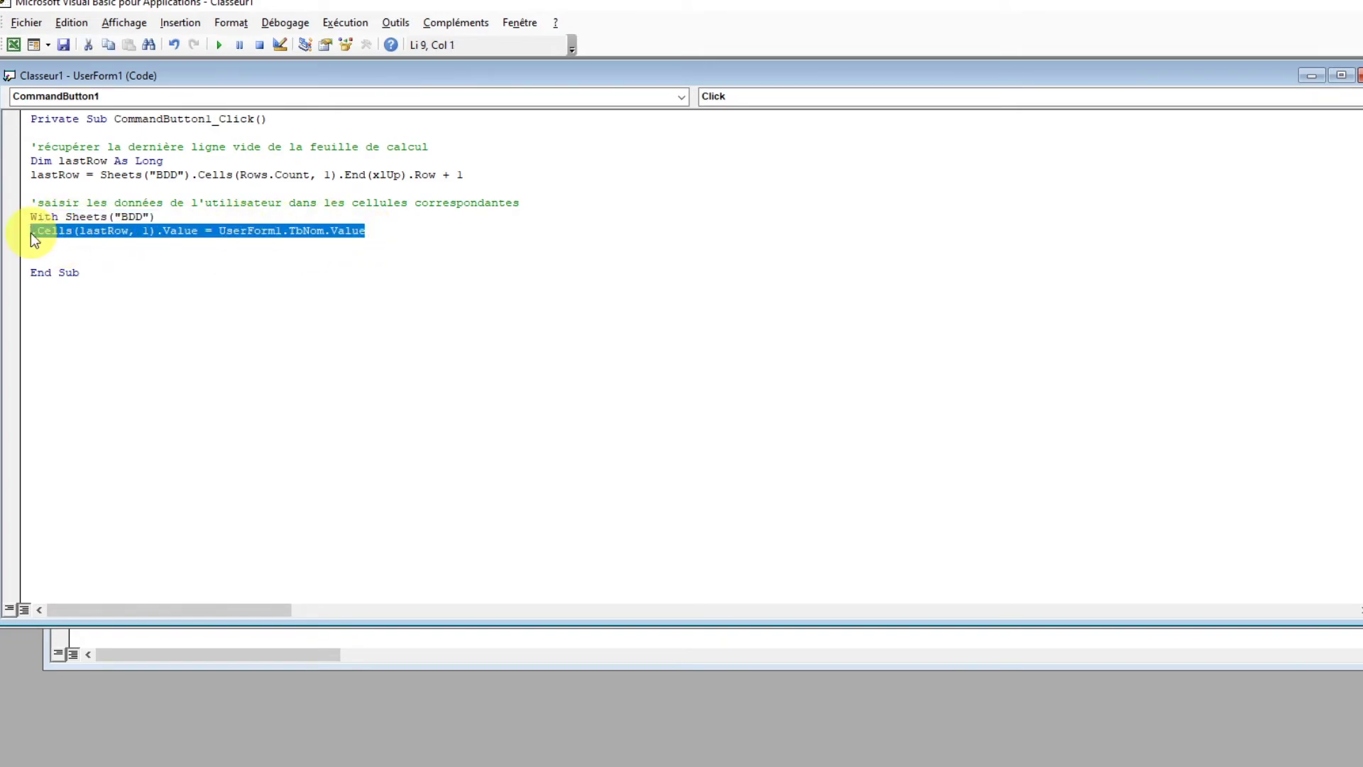
{"action": "key", "text": "ctrl+c"}
{"action": "left_click", "coordinate": [49, 242]}
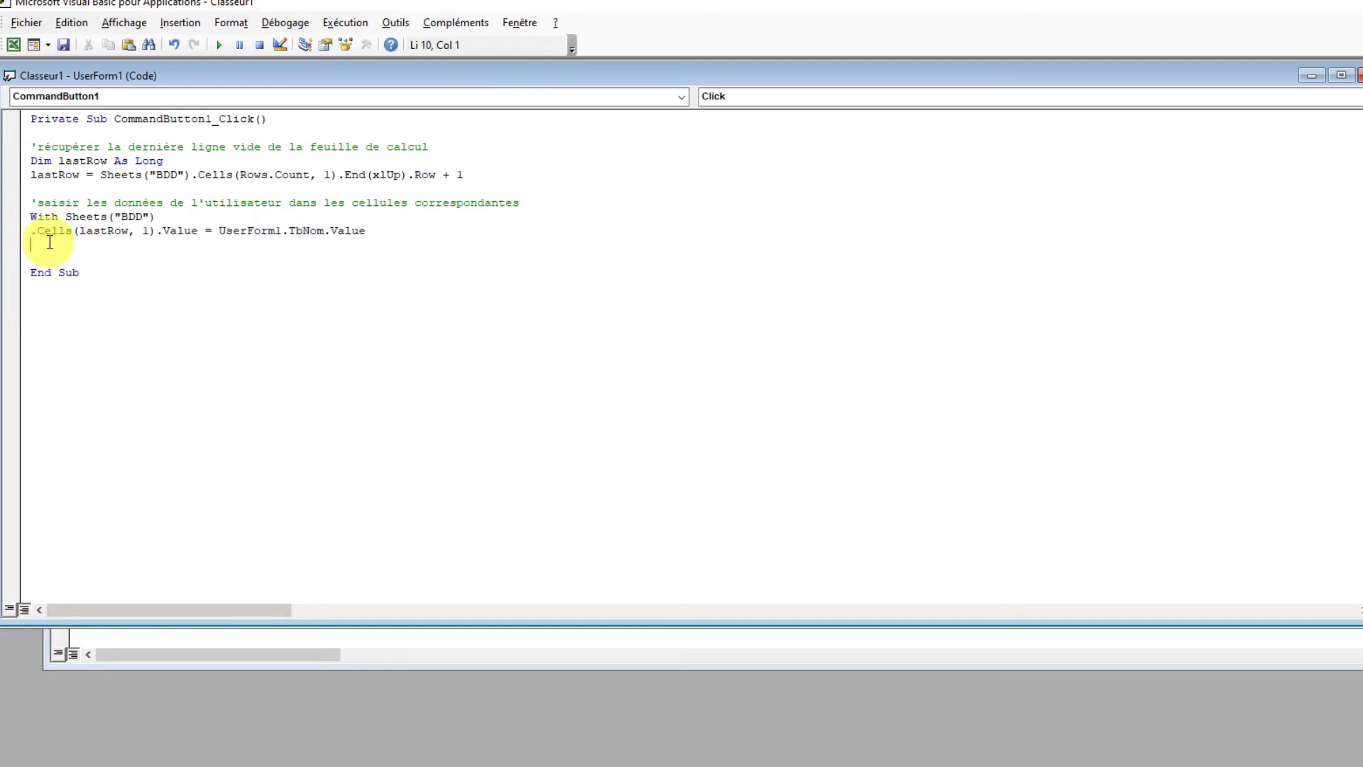
{"action": "key", "text": "ctrl+v"}
{"action": "left_click", "coordinate": [44, 261]}
{"action": "key", "text": "ctrl+v"}
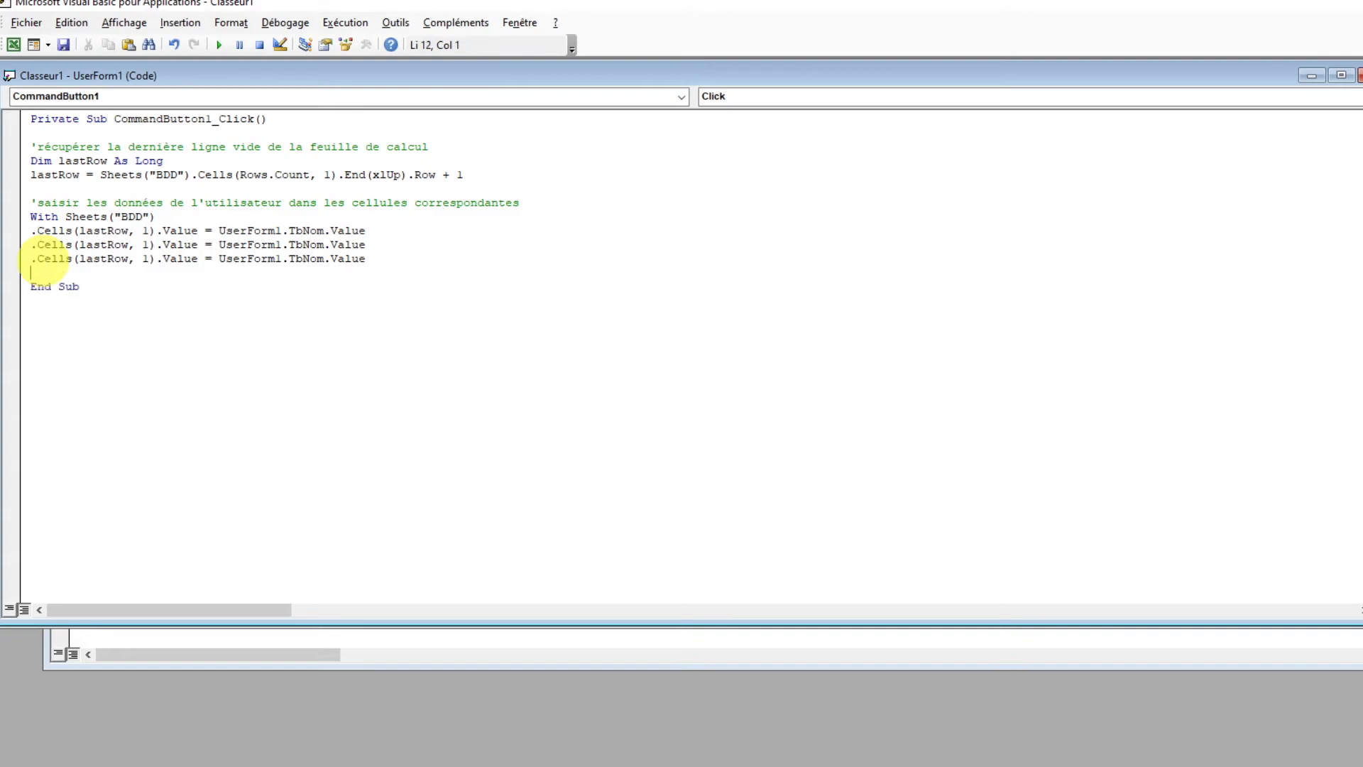
{"action": "key", "text": "Return"}
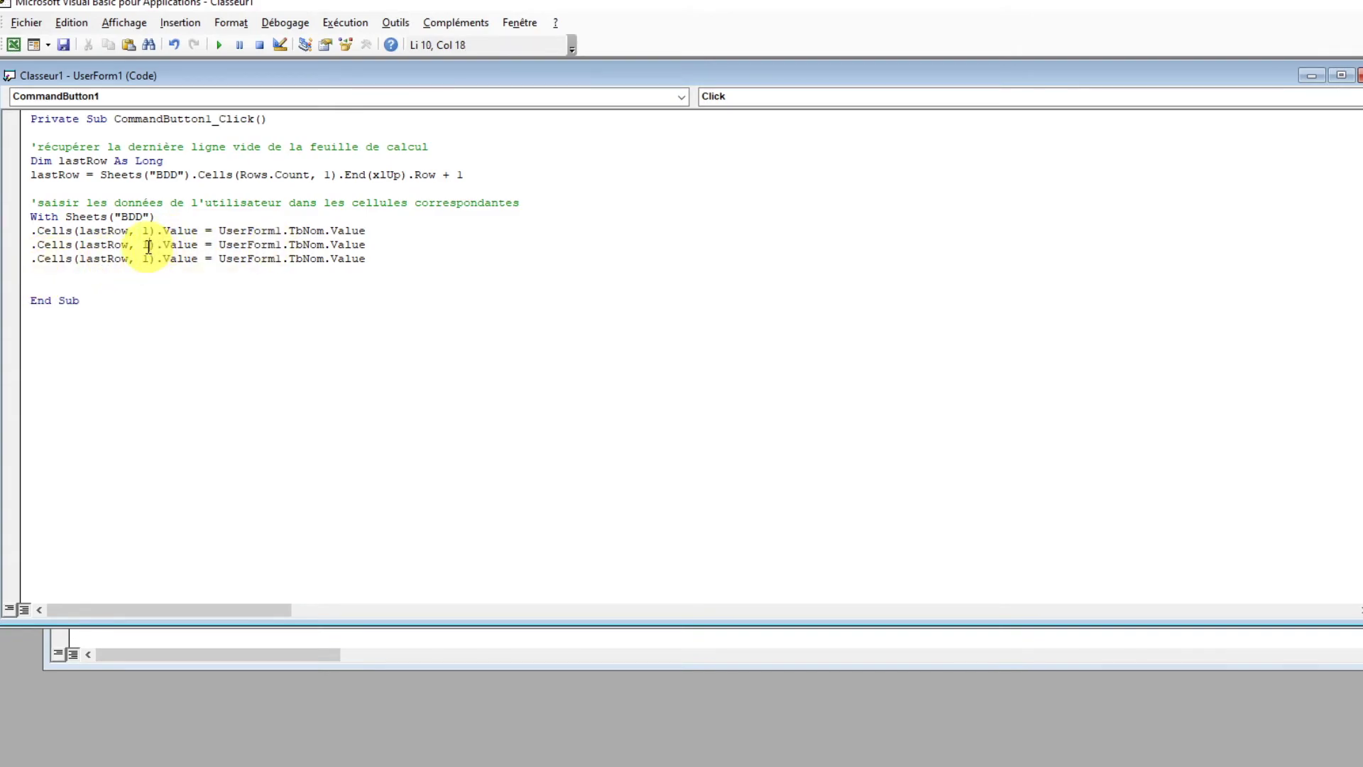
Change the copies to column 2 with TbPrenom and column 3 with TbAge.
{"action": "key", "text": "BackSpace"}
{"action": "type", "text": "2"}
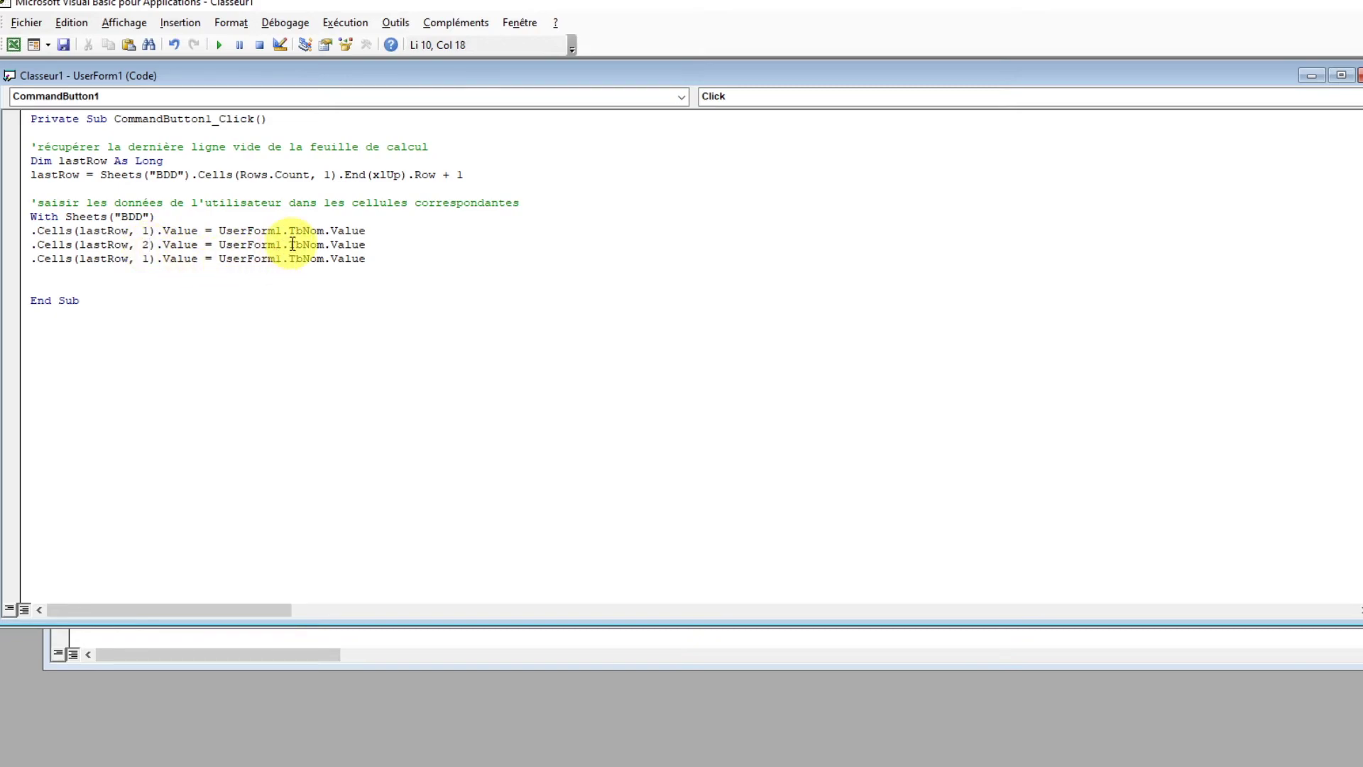
{"action": "left_click", "coordinate": [304, 246]}
{"action": "type", "text": "Pre"}
{"action": "key", "text": "Delete"}
{"action": "type", "text": "n"}
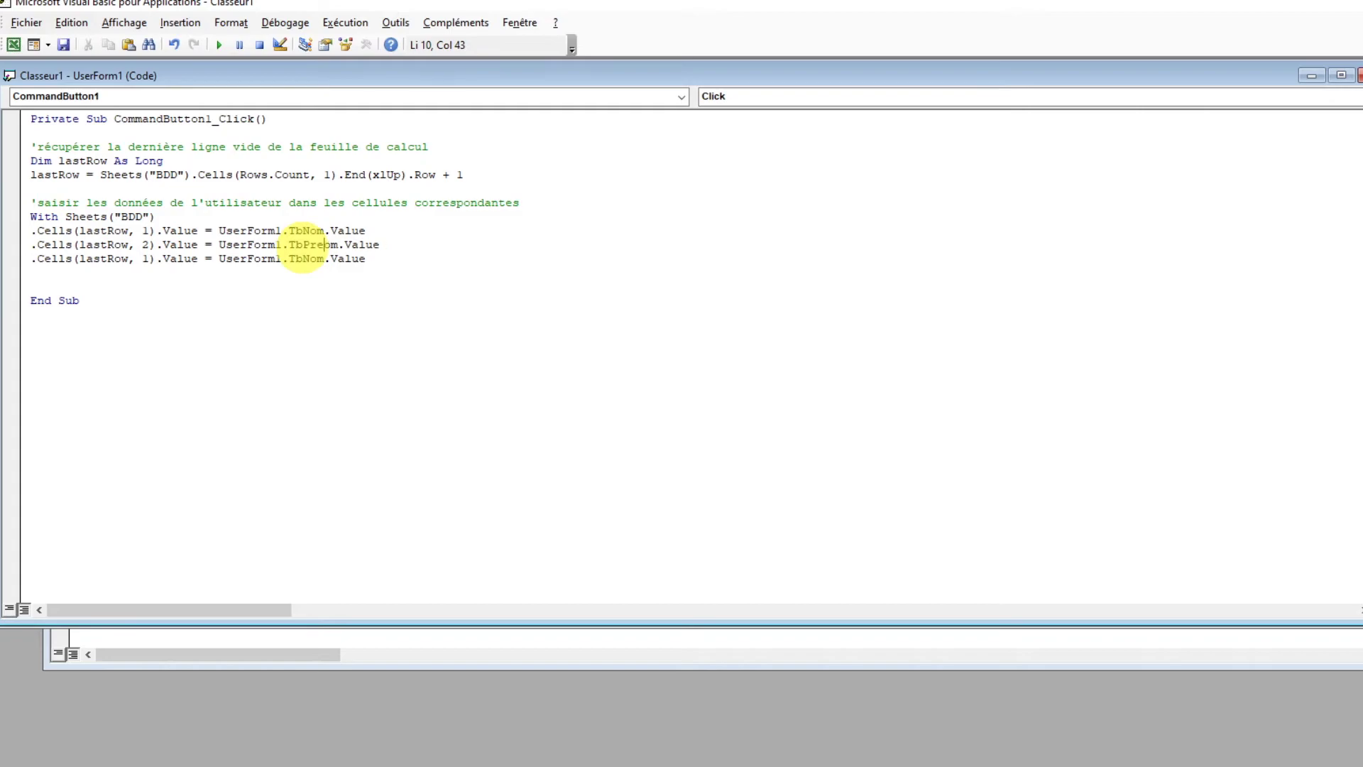
{"action": "left_click", "coordinate": [148, 258]}
{"action": "key", "text": "BackSpace"}
{"action": "type", "text": "3"}
{"action": "left_click", "coordinate": [303, 259]}
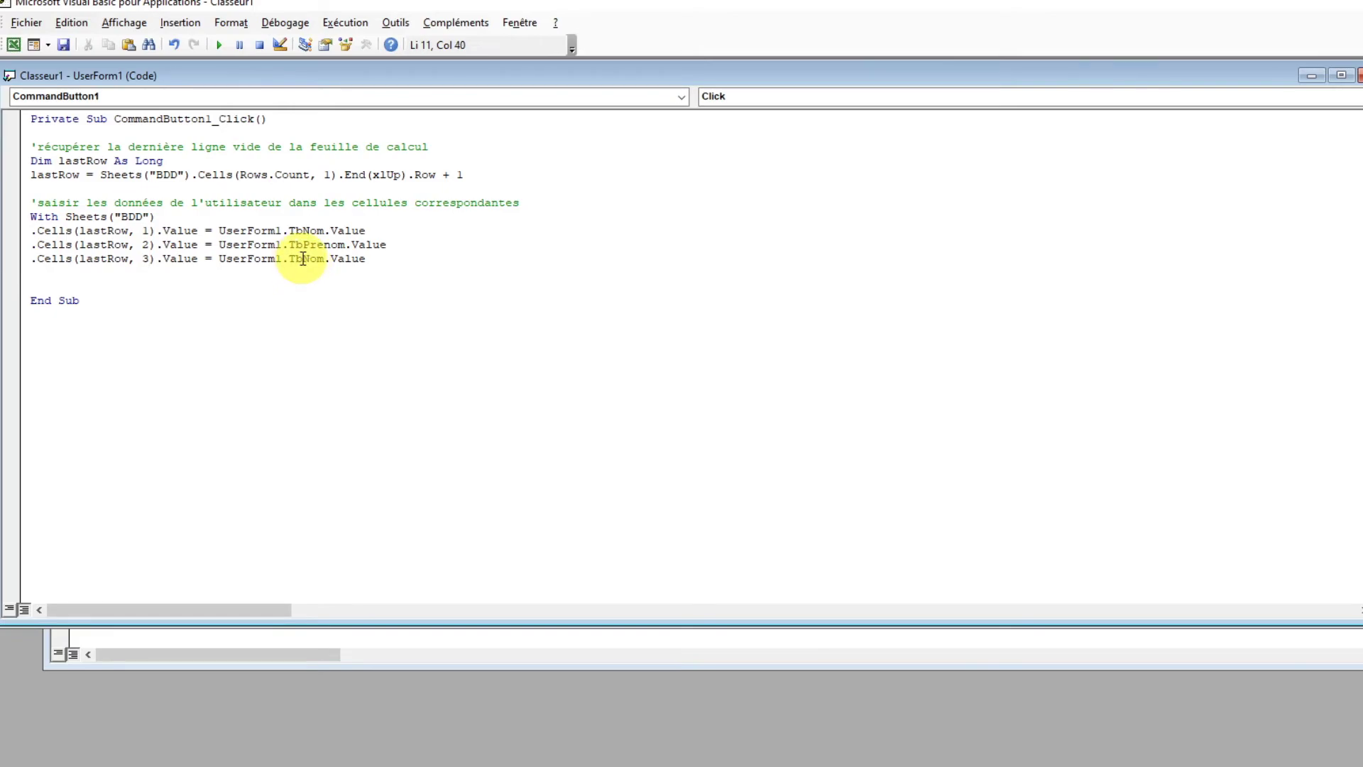
{"action": "key", "text": "Delete"}
{"action": "key", "text": "Delete"}
{"action": "key", "text": "Delete"}
{"action": "type", "text": "Age"}
Add End With and the comment 'effacer les champs de saisie du Userform'.
{"action": "left_click", "coordinate": [263, 276]}
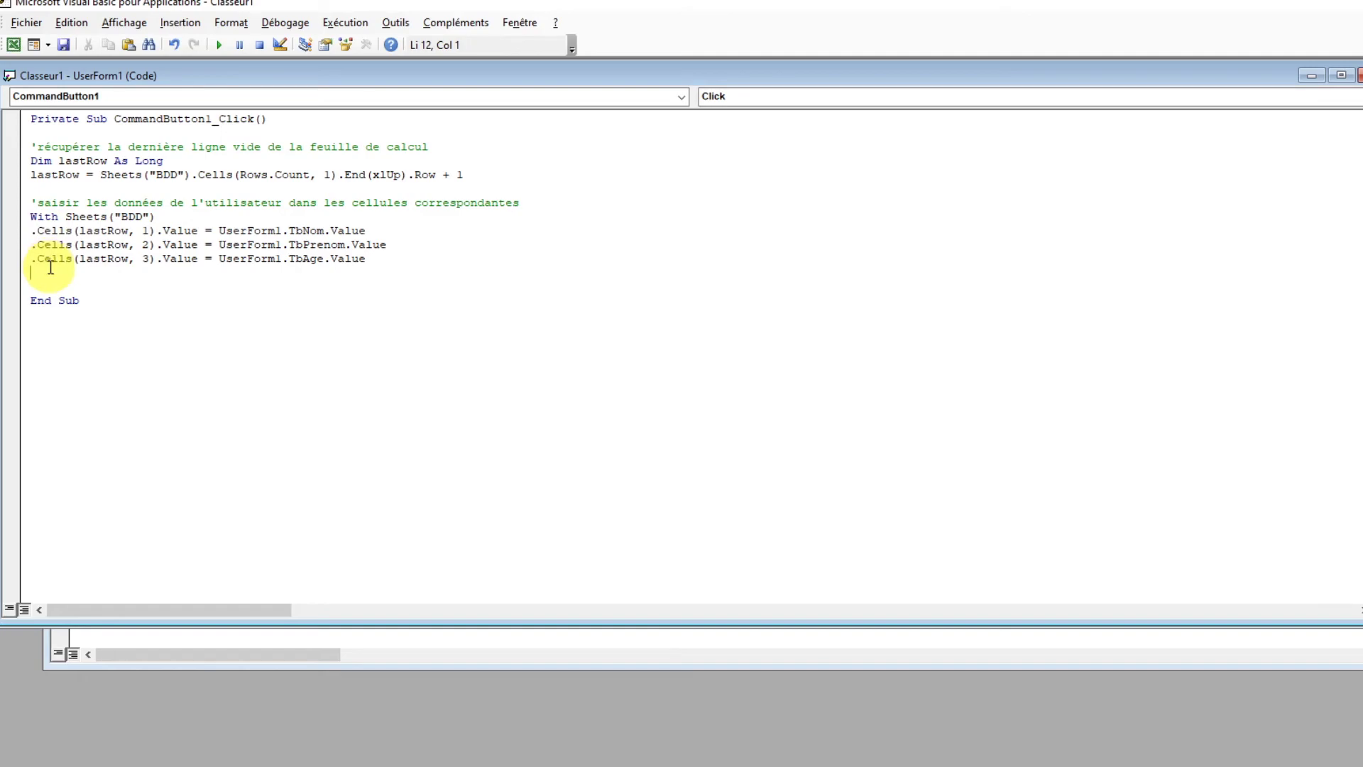
{"action": "type", "text": "end with"}
{"action": "key", "text": "Return"}
{"action": "key", "text": "Return"}
{"action": "key", "text": "Return"}
{"action": "type", "text": "'"}
{"action": "type", "text": "effa"}
{"action": "type", "text": "cer les champs de saisie du Userform"}
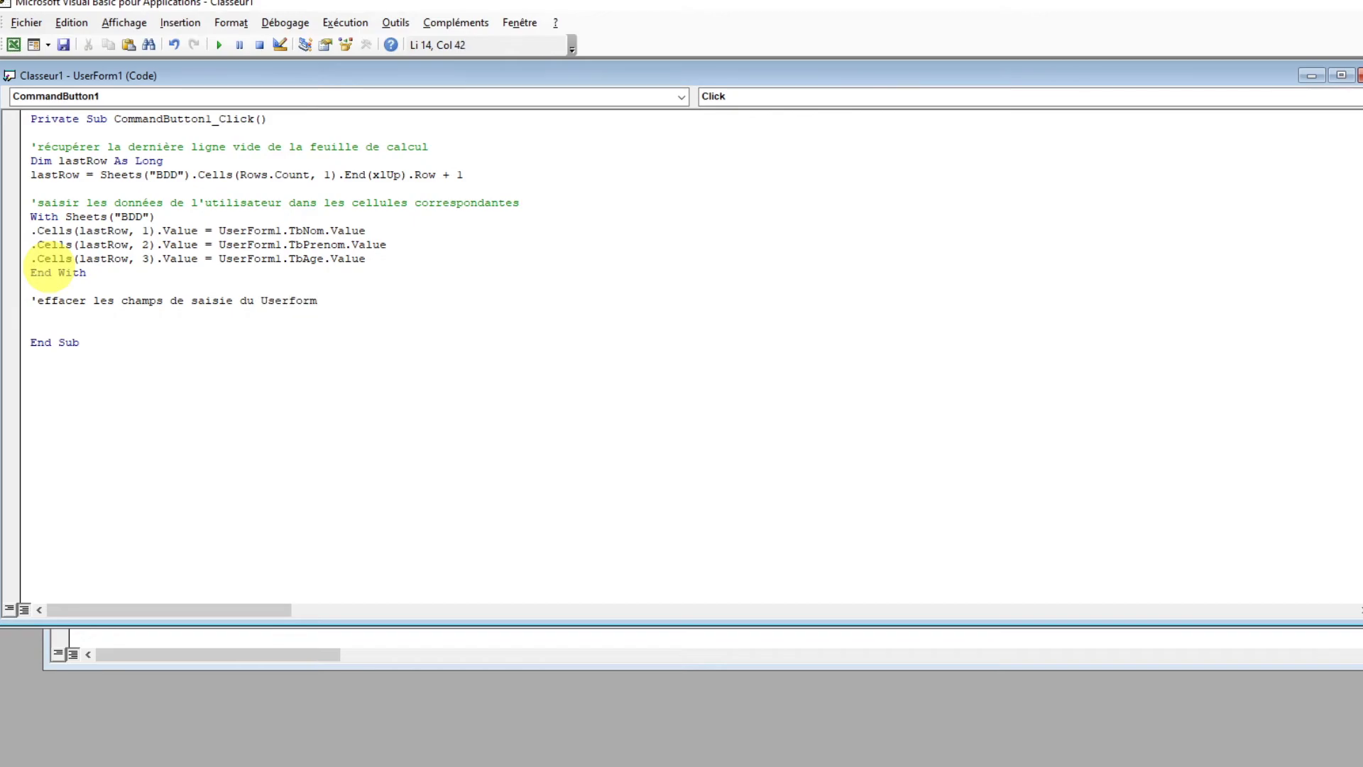
{"action": "key", "text": "Return"}
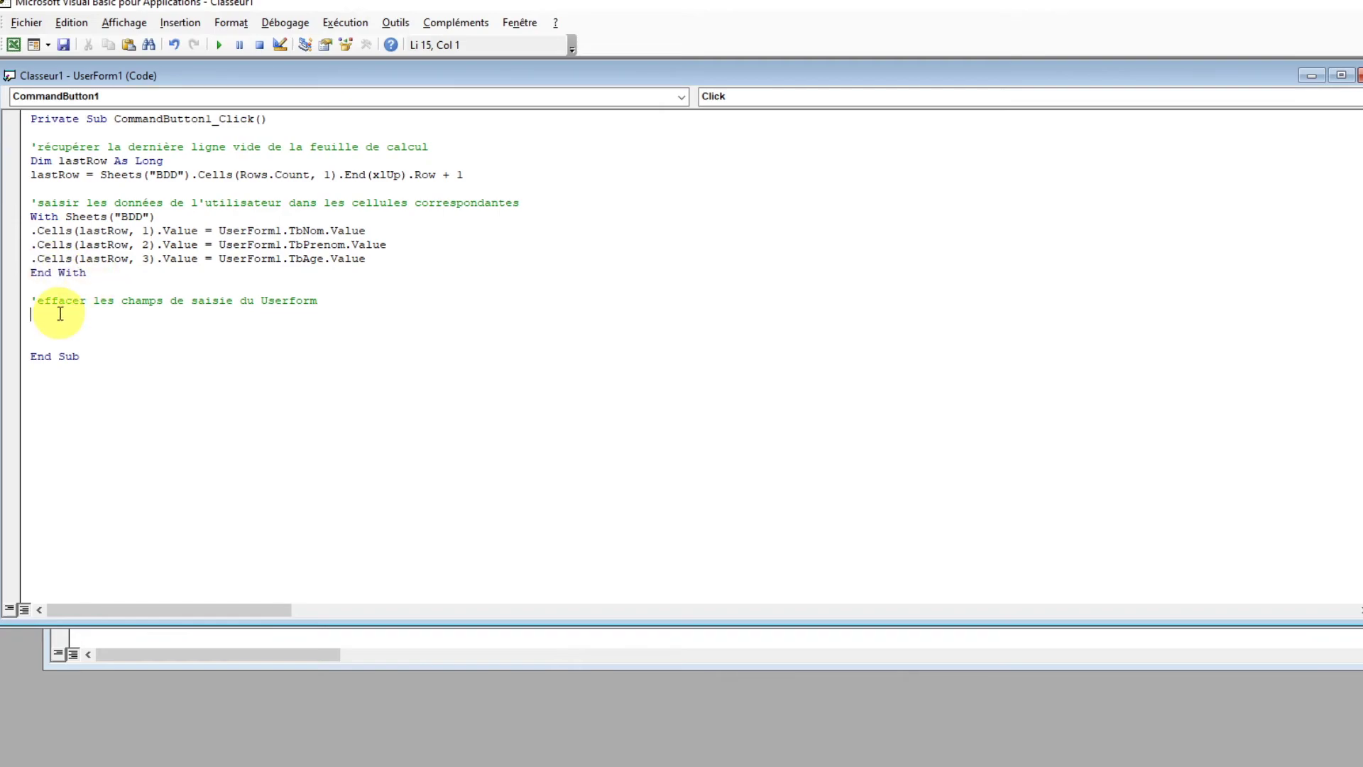
Reset UserForm1 TbNom and TbPrenom to empty strings under the 'effacer' comment.
{"action": "left_click_drag", "start_coordinate": [218, 231], "coordinate": [385, 231]}
{"action": "key", "text": "ctrl+c"}
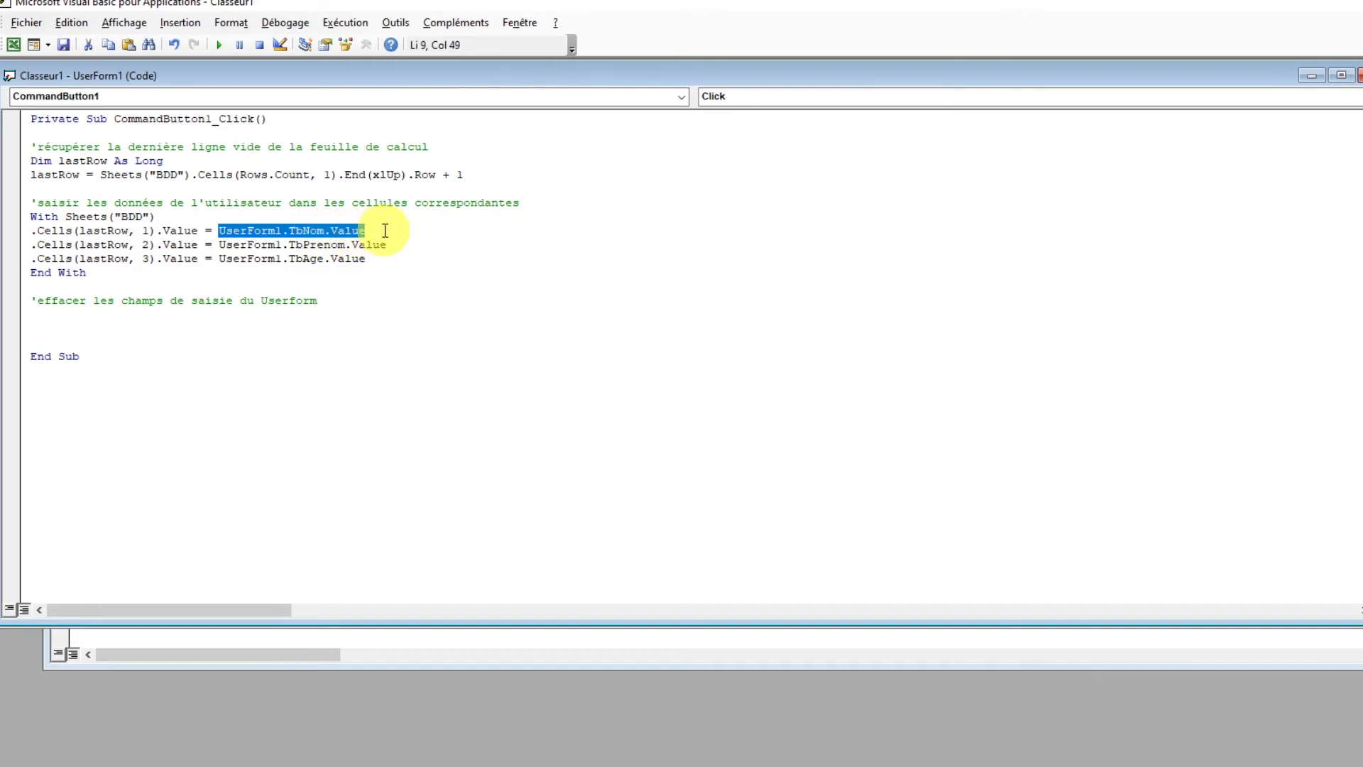
{"action": "left_click", "coordinate": [78, 318]}
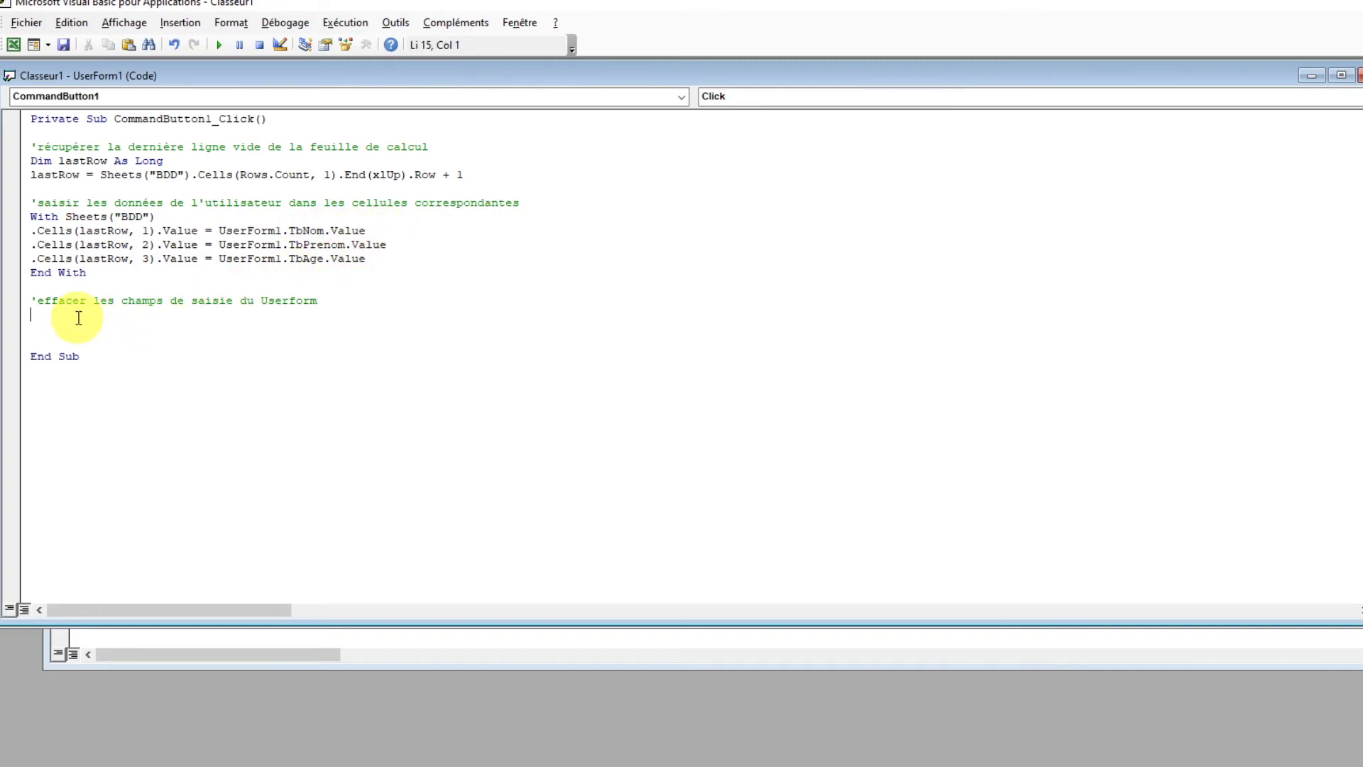
{"action": "key", "text": "ctrl+v"}
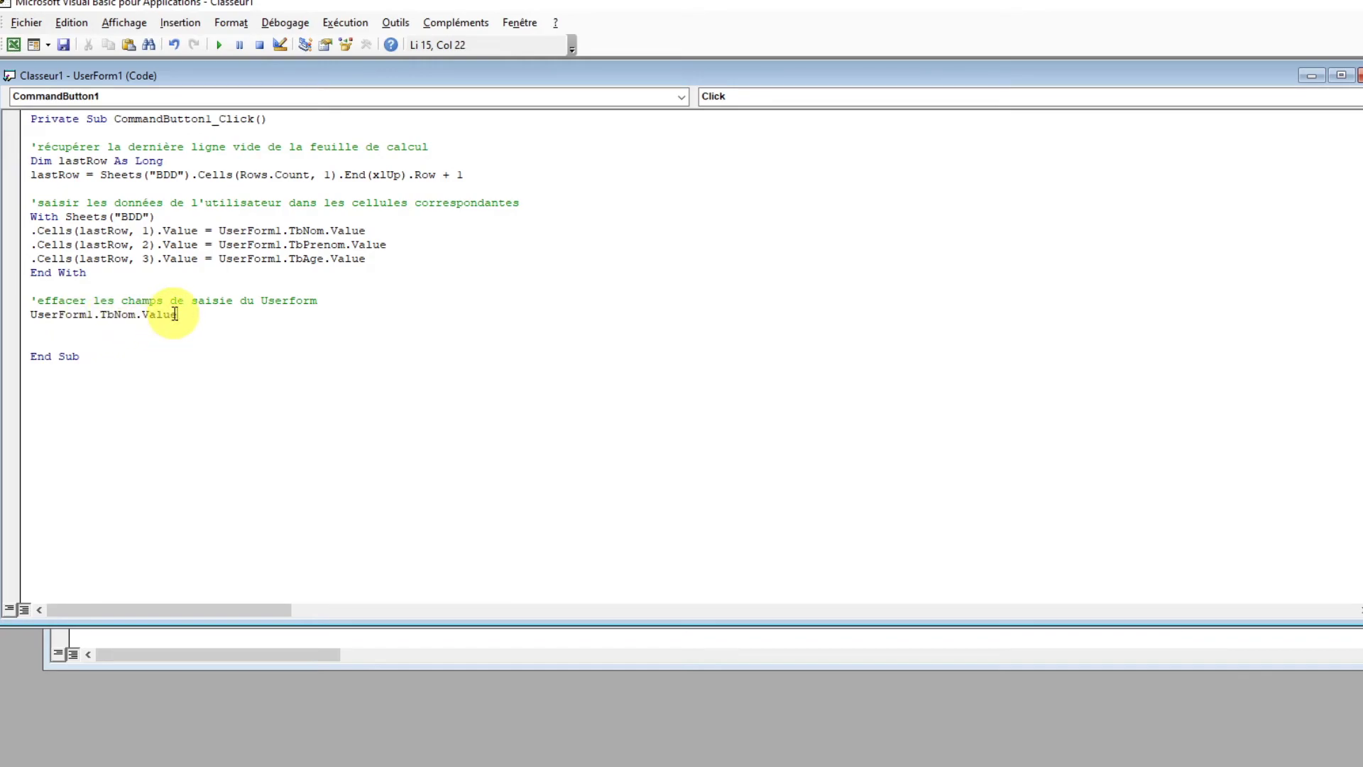
{"action": "type", "text": "=\"\""}
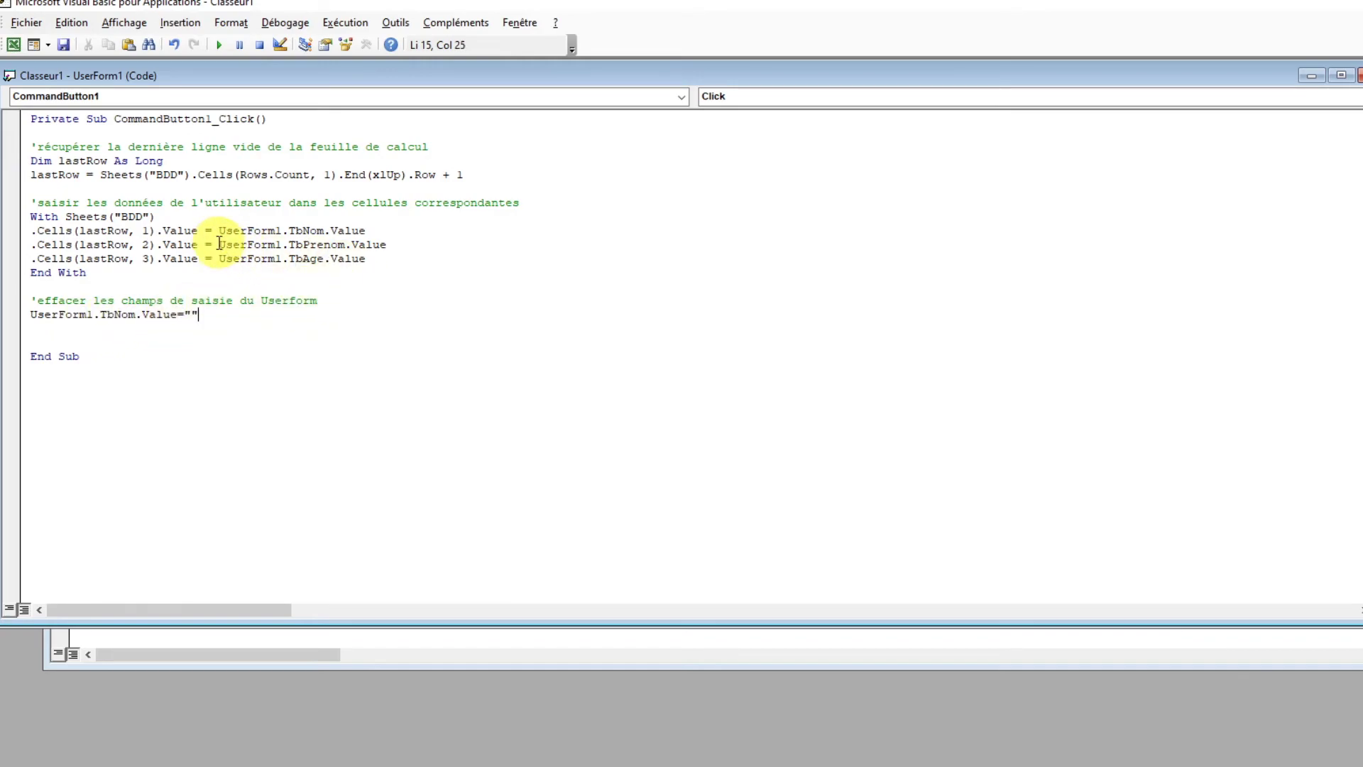
{"action": "left_click_drag", "start_coordinate": [220, 243], "coordinate": [386, 244]}
{"action": "key", "text": "ctrl+c"}
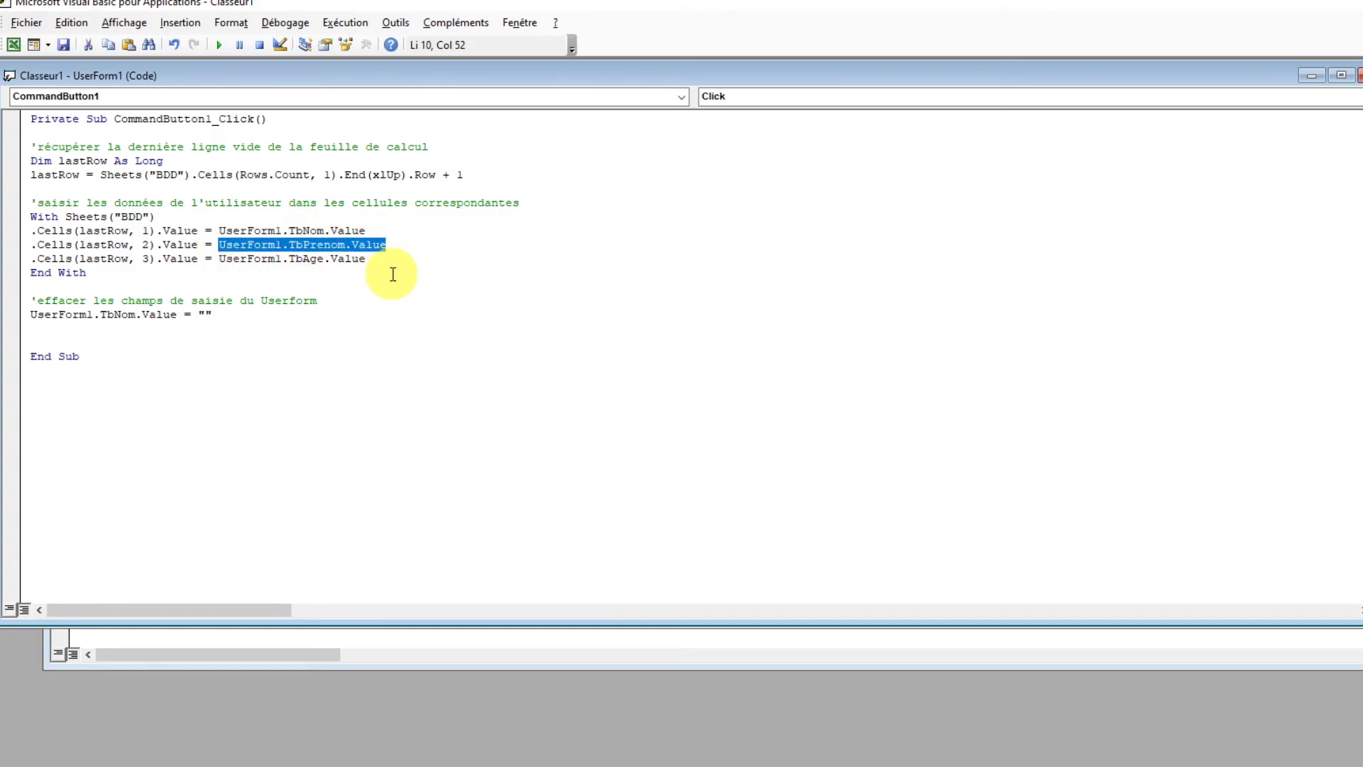
{"action": "left_click", "coordinate": [39, 329]}
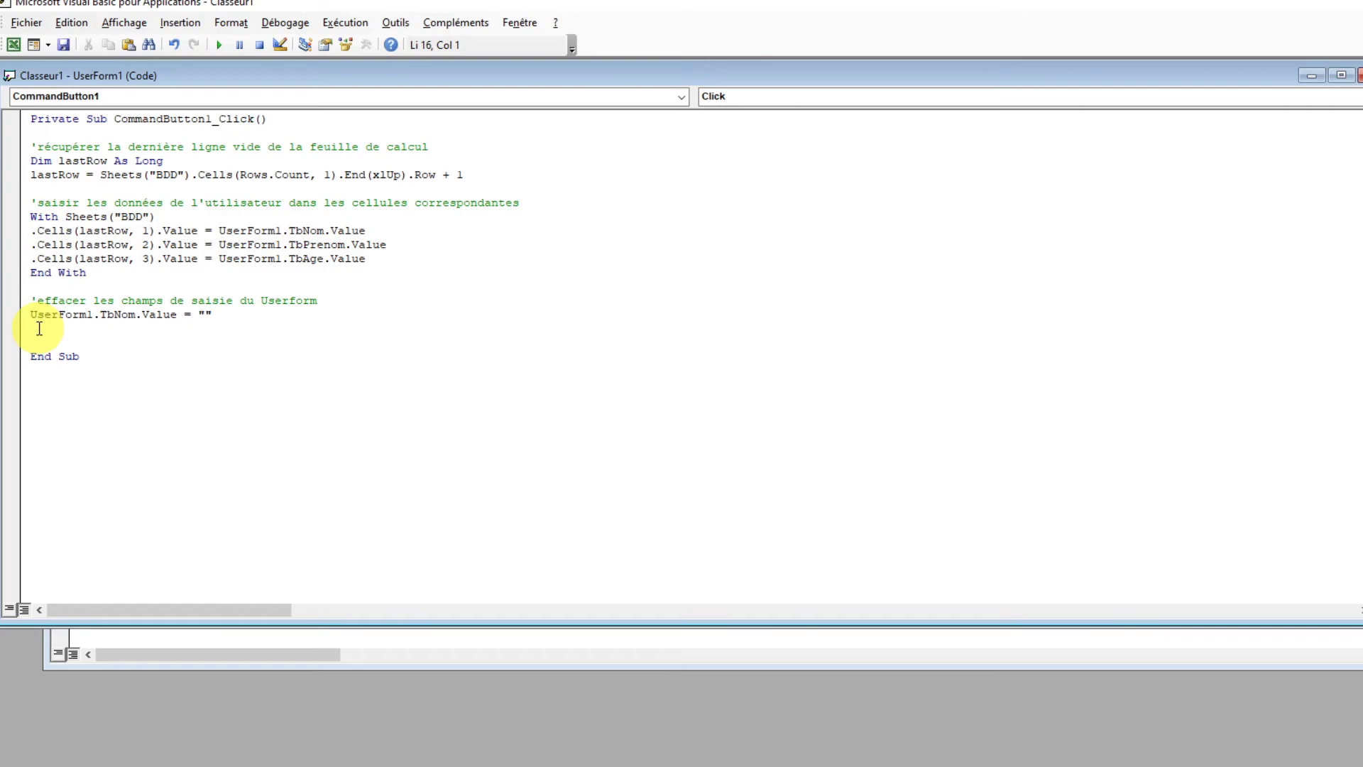
{"action": "key", "text": "ctrl+v"}
{"action": "type", "text": "= \"\""}
Reset TbAge to an empty string and add a 'cacher le userform' comment below.
{"action": "left_click_drag", "start_coordinate": [367, 258], "coordinate": [220, 261]}
{"action": "key", "text": "ctrl+c"}
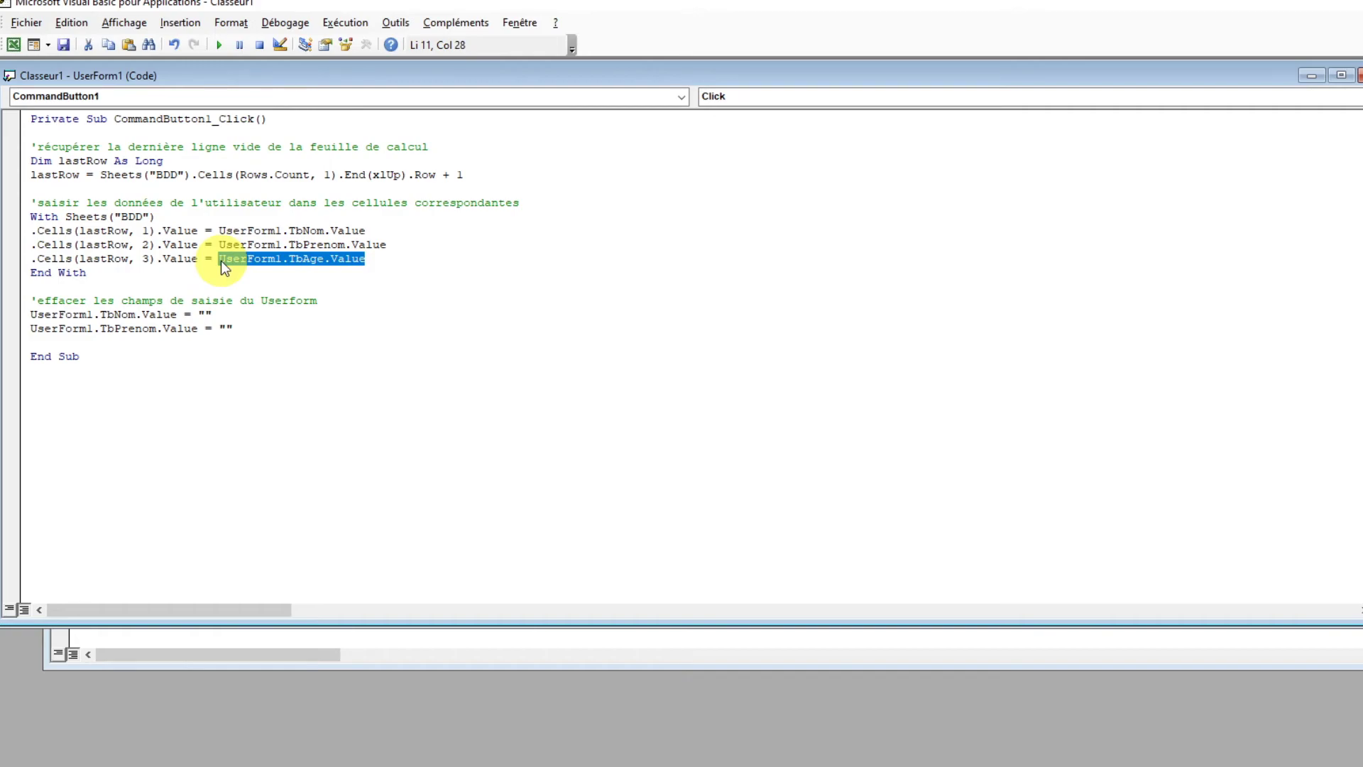
{"action": "left_click", "coordinate": [98, 341]}
{"action": "key", "text": "ctrl+v"}
{"action": "type", "text": "= \"\""}
{"action": "key", "text": "Return"}
{"action": "key", "text": "Return"}
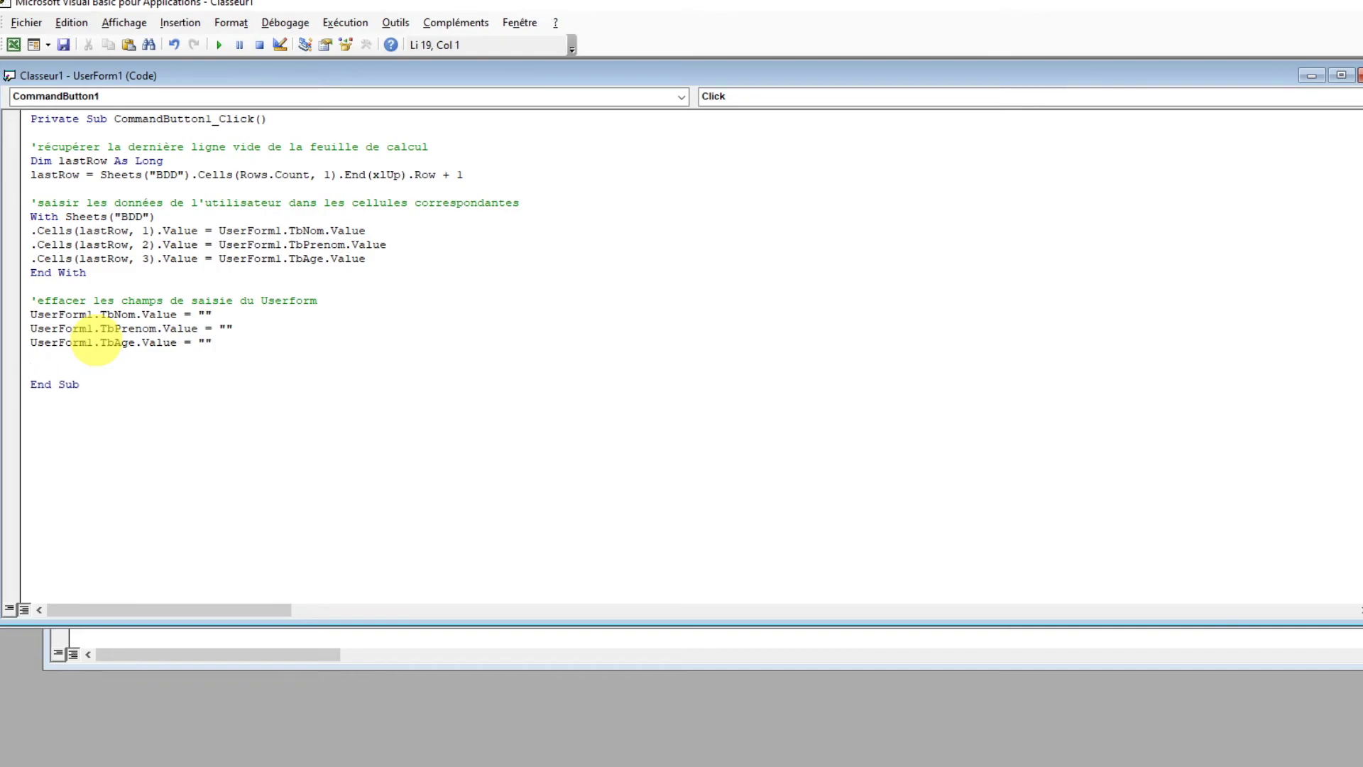
{"action": "type", "text": "'cacher le userform"}
Add a UserForm1.Hide line under the comment to end the routine, then return to Excel.
{"action": "key", "text": "Return"}
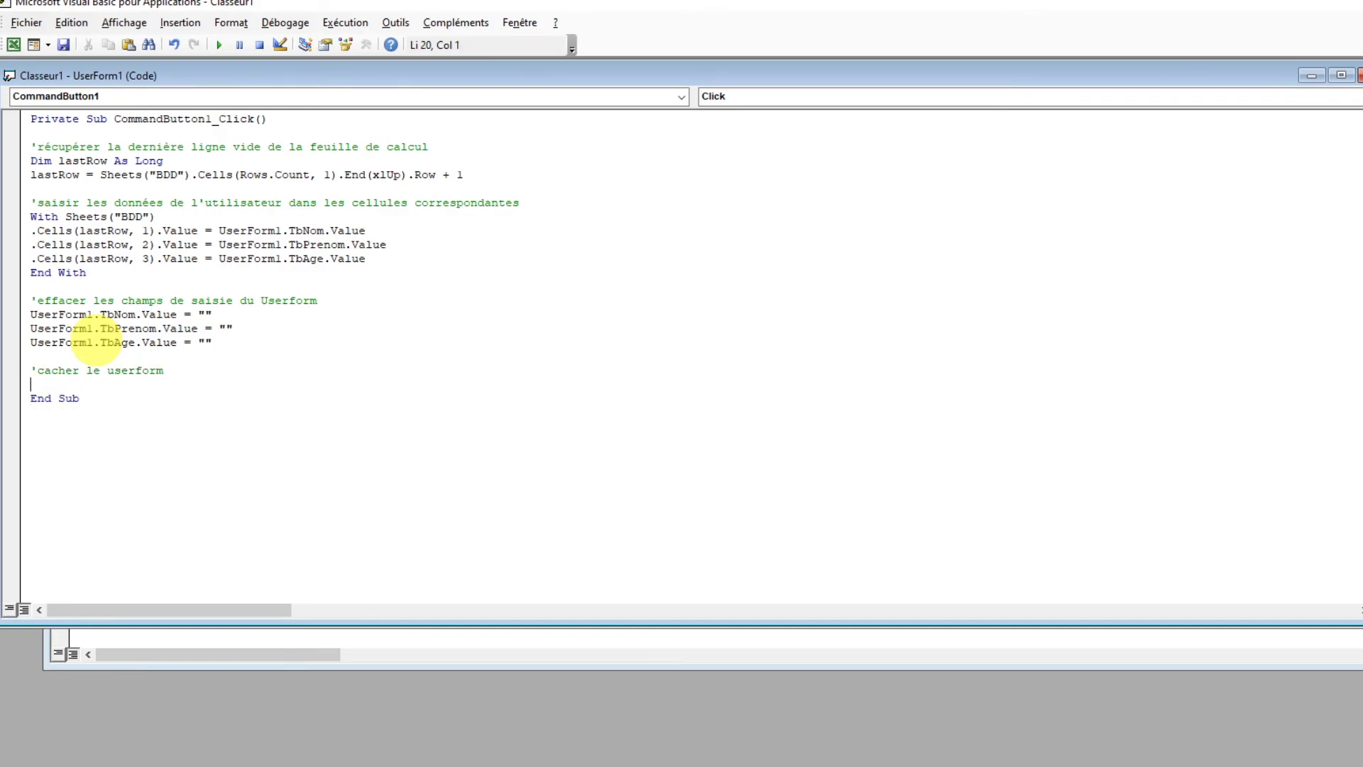
{"action": "key", "text": "Return"}
{"action": "key", "text": "Up"}
{"action": "type", "text": "Userform1.h"}
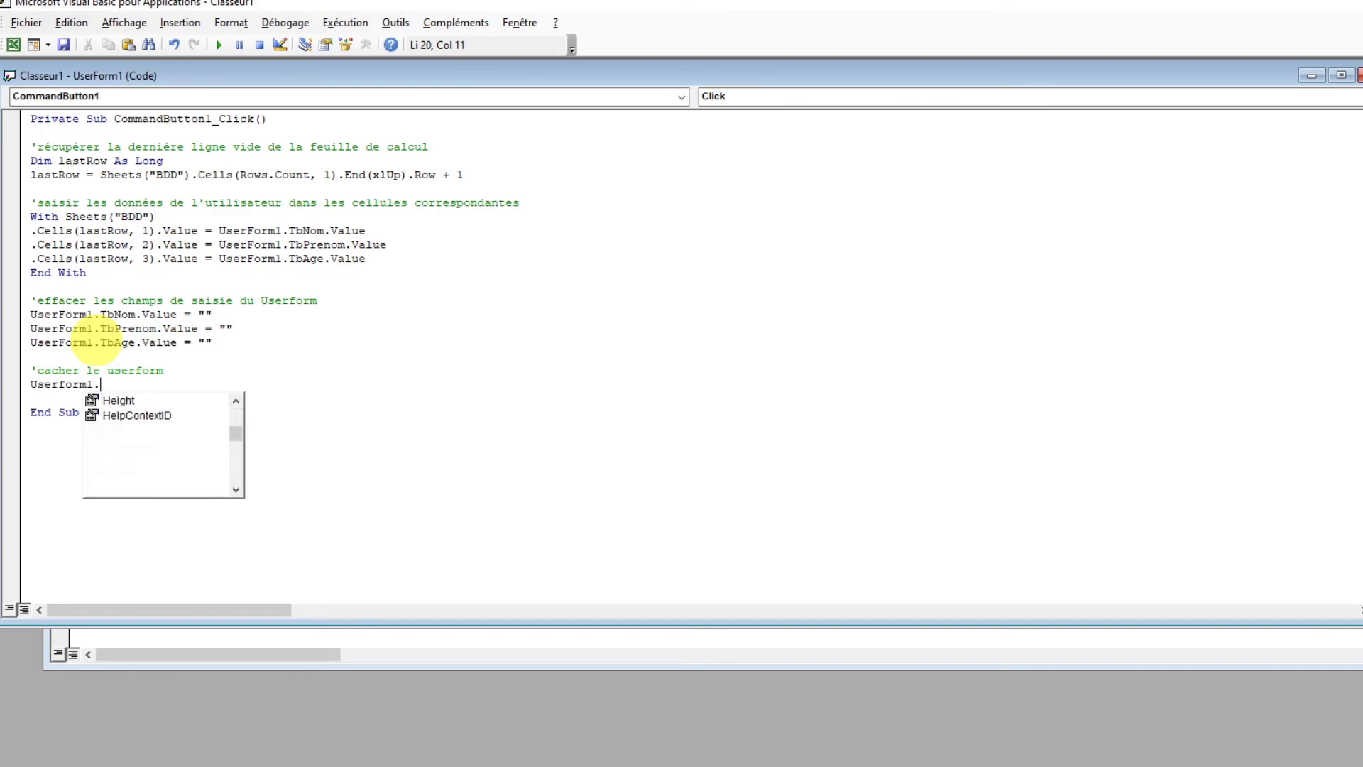
{"action": "type", "text": "ide"}
{"action": "key", "text": "Return"}
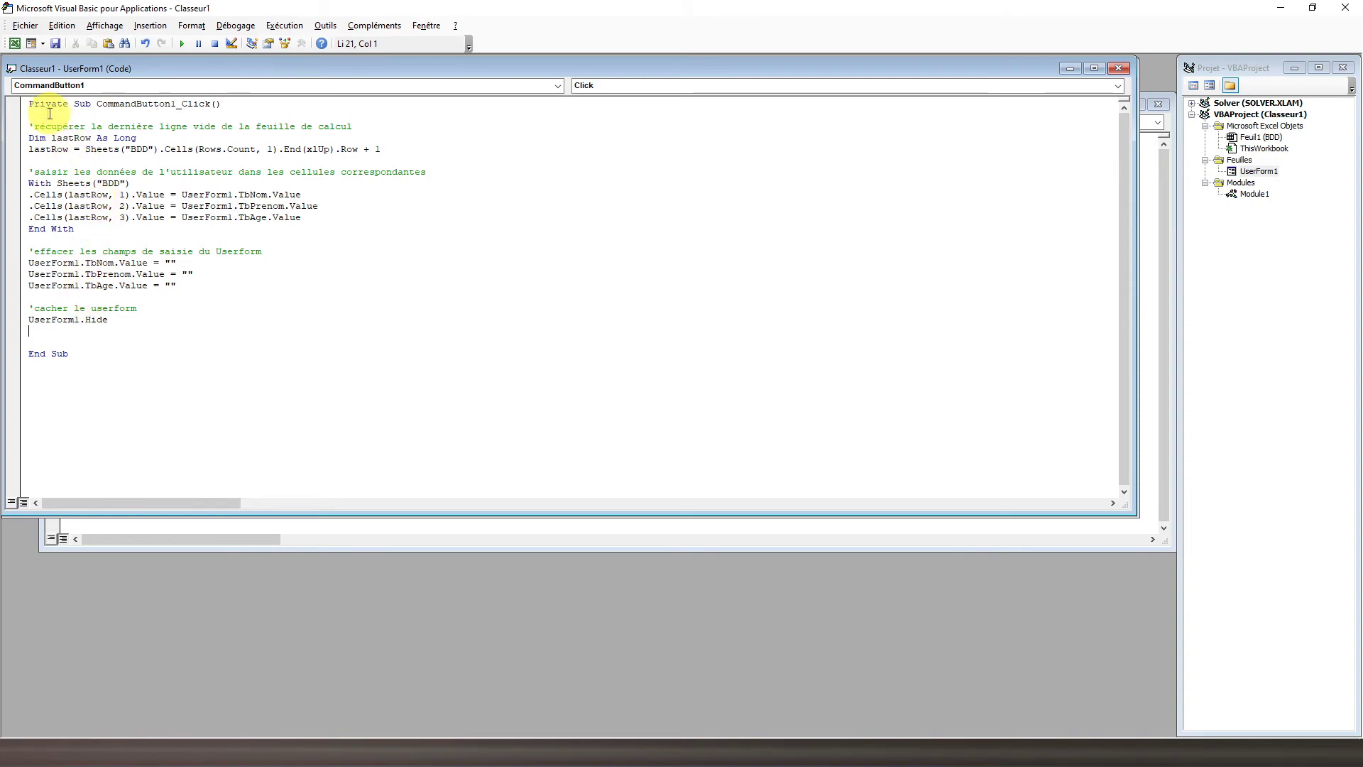
{"action": "left_click", "coordinate": [13, 45]}
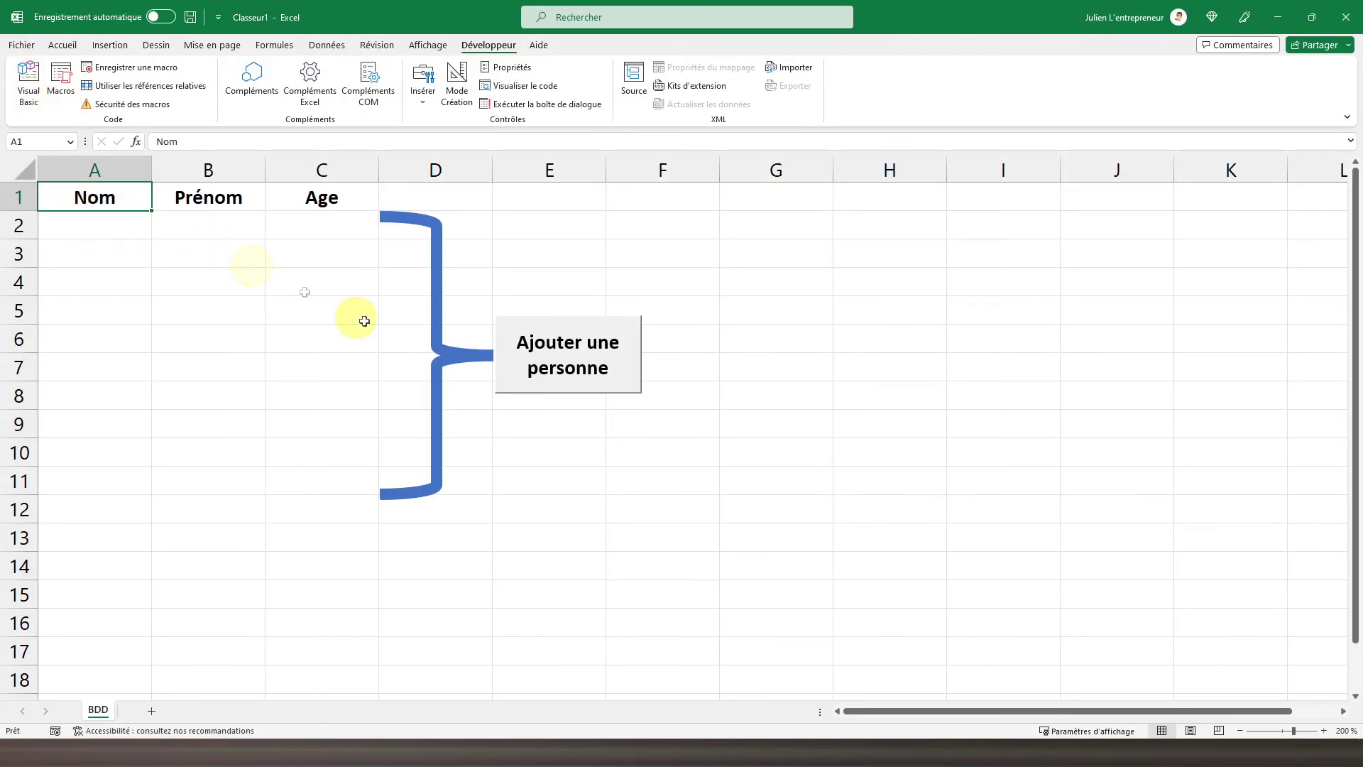
Enter a first person's Nom, Prénom and age 25 through the form into row 2.
{"action": "left_click", "coordinate": [552, 359]}
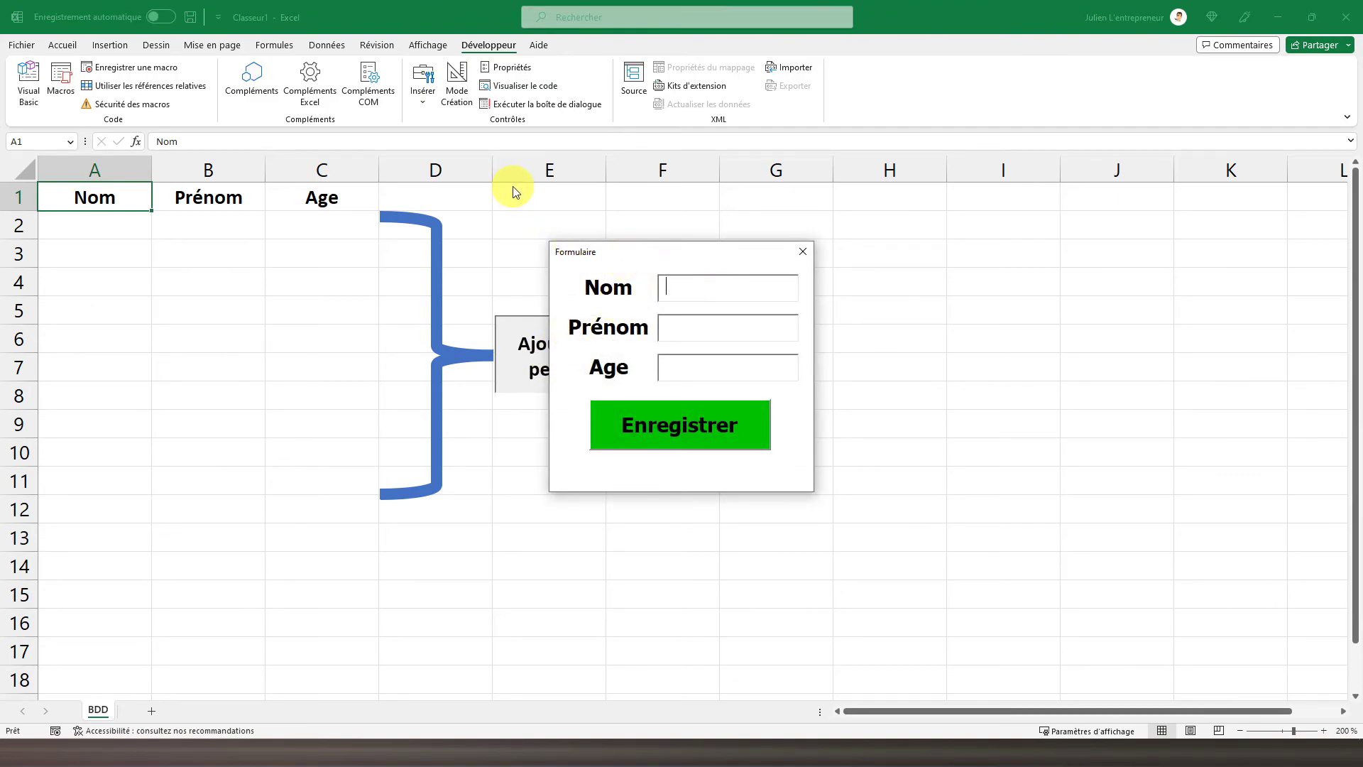
{"action": "type", "text": "Pascal"}
{"action": "type", "text": "Jean"}
{"action": "type", "text": "25"}
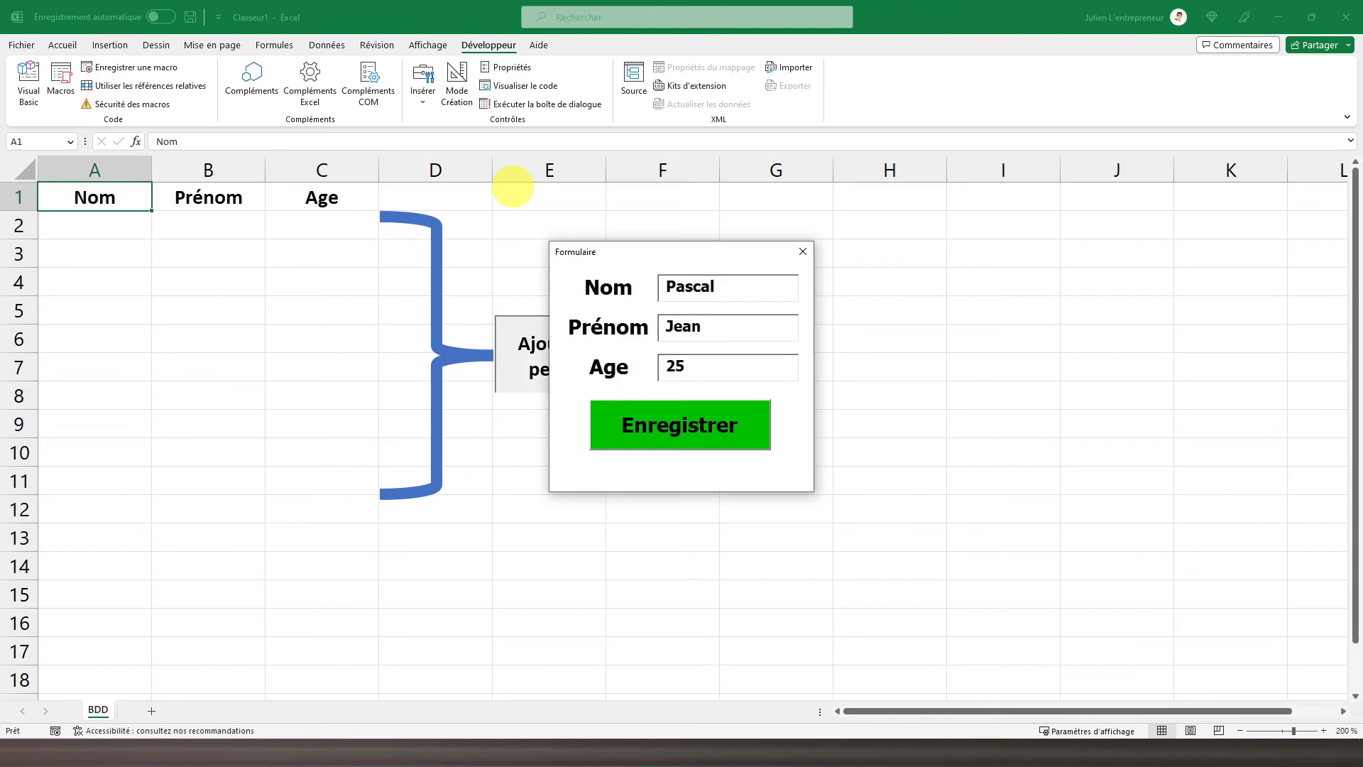
{"action": "left_click", "coordinate": [678, 429]}
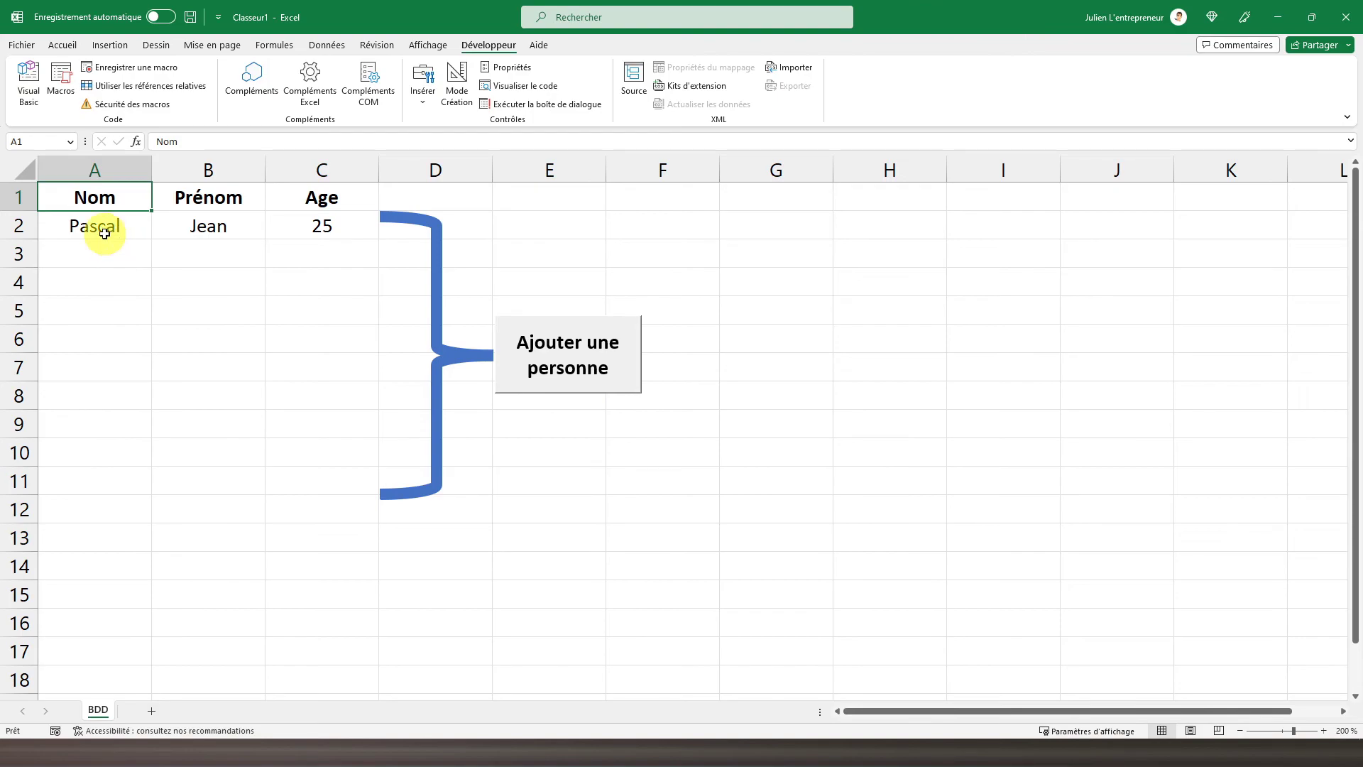
Enter a second person's Nom, Prénom and age 35 through the form into row 3.
{"action": "left_click", "coordinate": [538, 366]}
{"action": "left_click", "coordinate": [692, 289]}
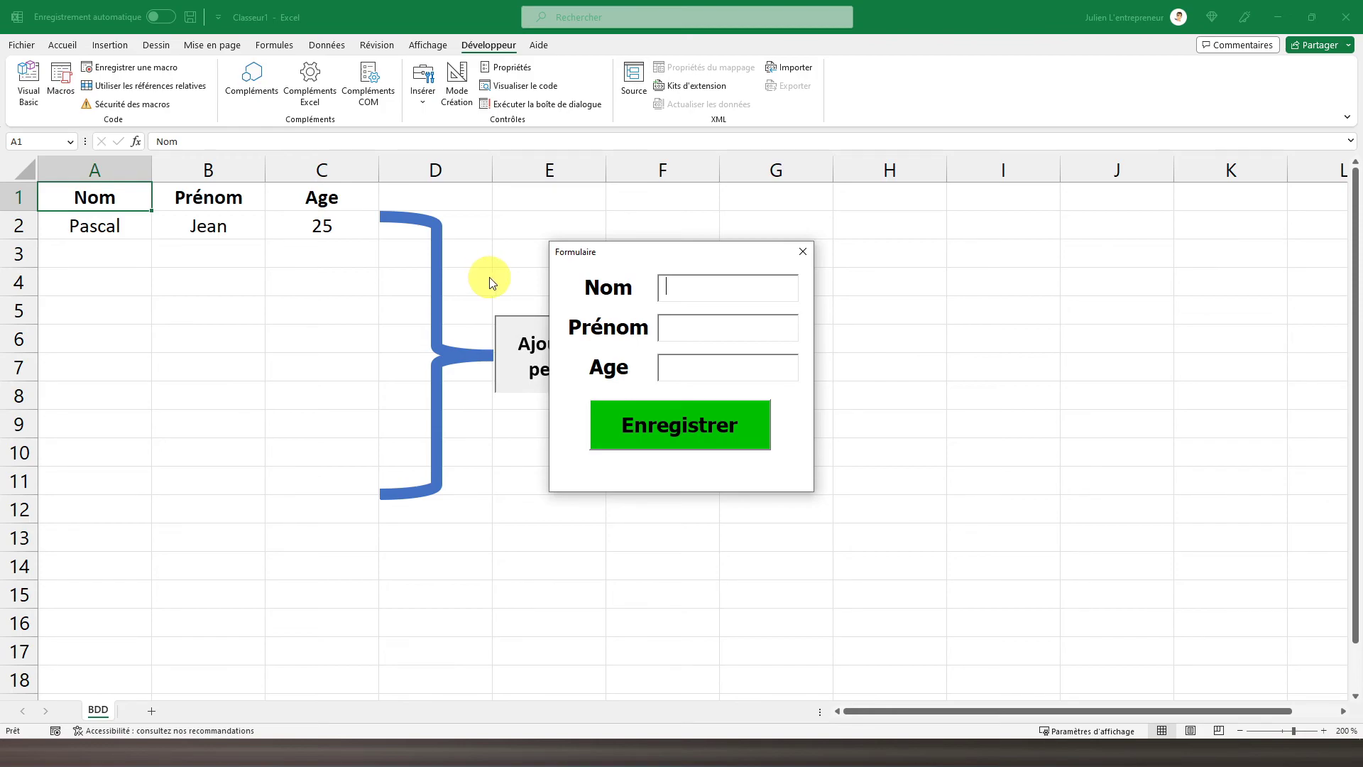
{"action": "type", "text": "Pierre"}
{"action": "type", "text": "Paul"}
{"action": "type", "text": "35"}
{"action": "left_click", "coordinate": [630, 420]}
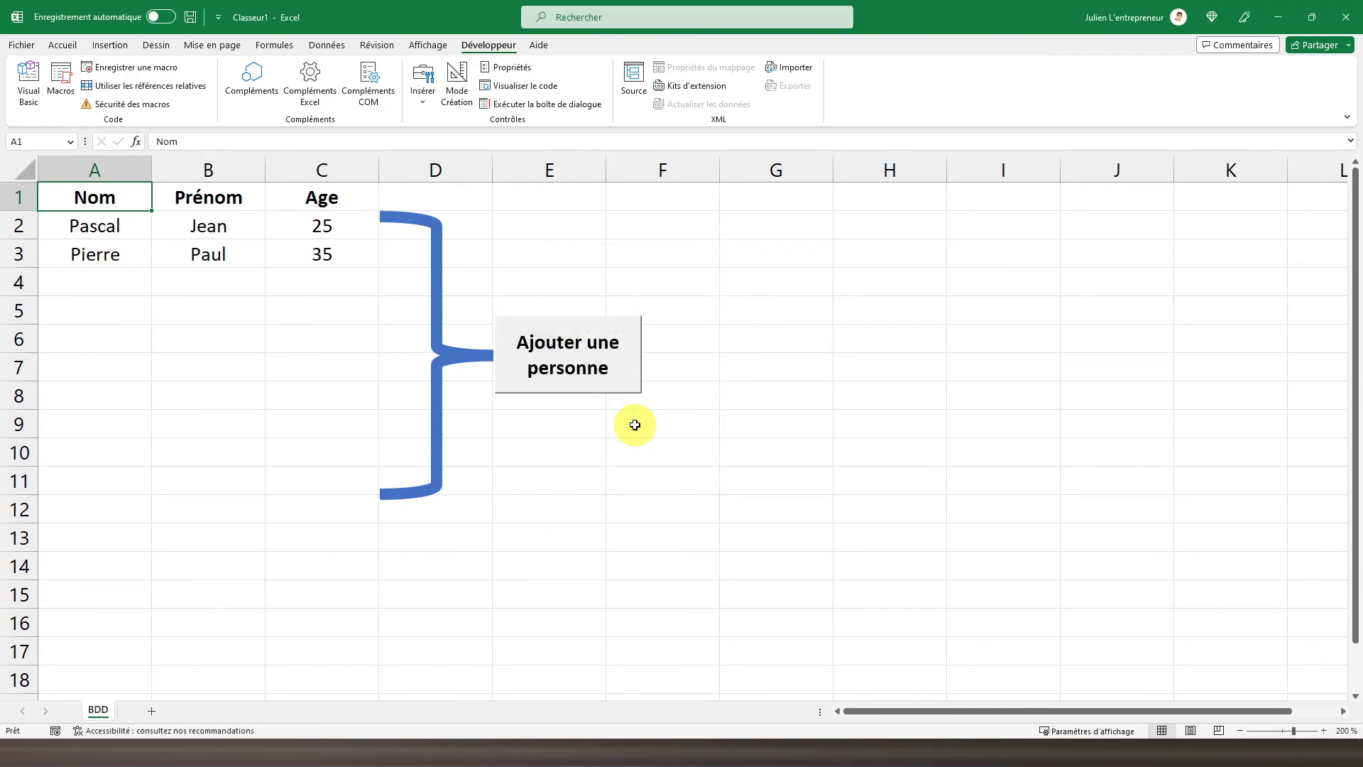
Save a third person aged 36 into row 4 via the form, then reopen the empty form.
{"action": "left_click", "coordinate": [566, 367]}
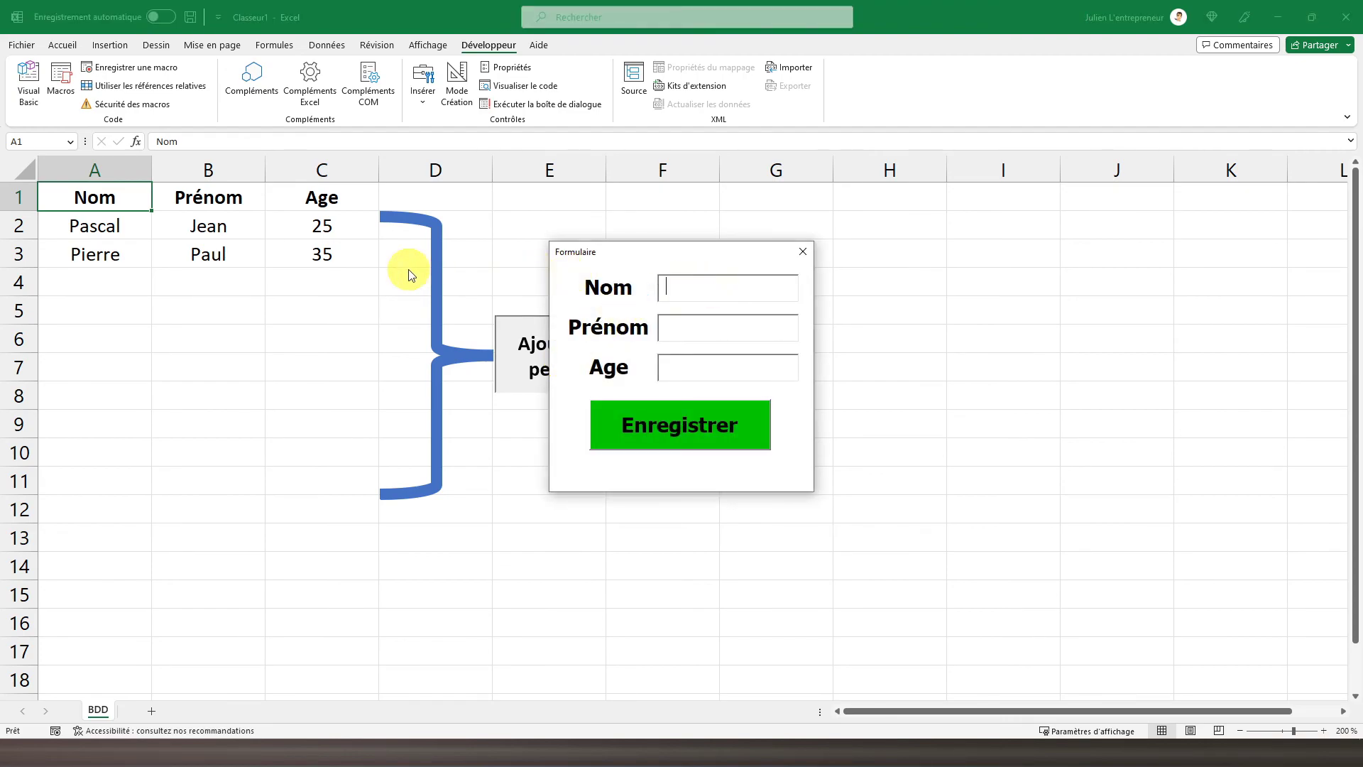
{"action": "type", "text": "Maud"}
{"action": "type", "text": "Lisa"}
{"action": "type", "text": "36"}
{"action": "left_click", "coordinate": [643, 421]}
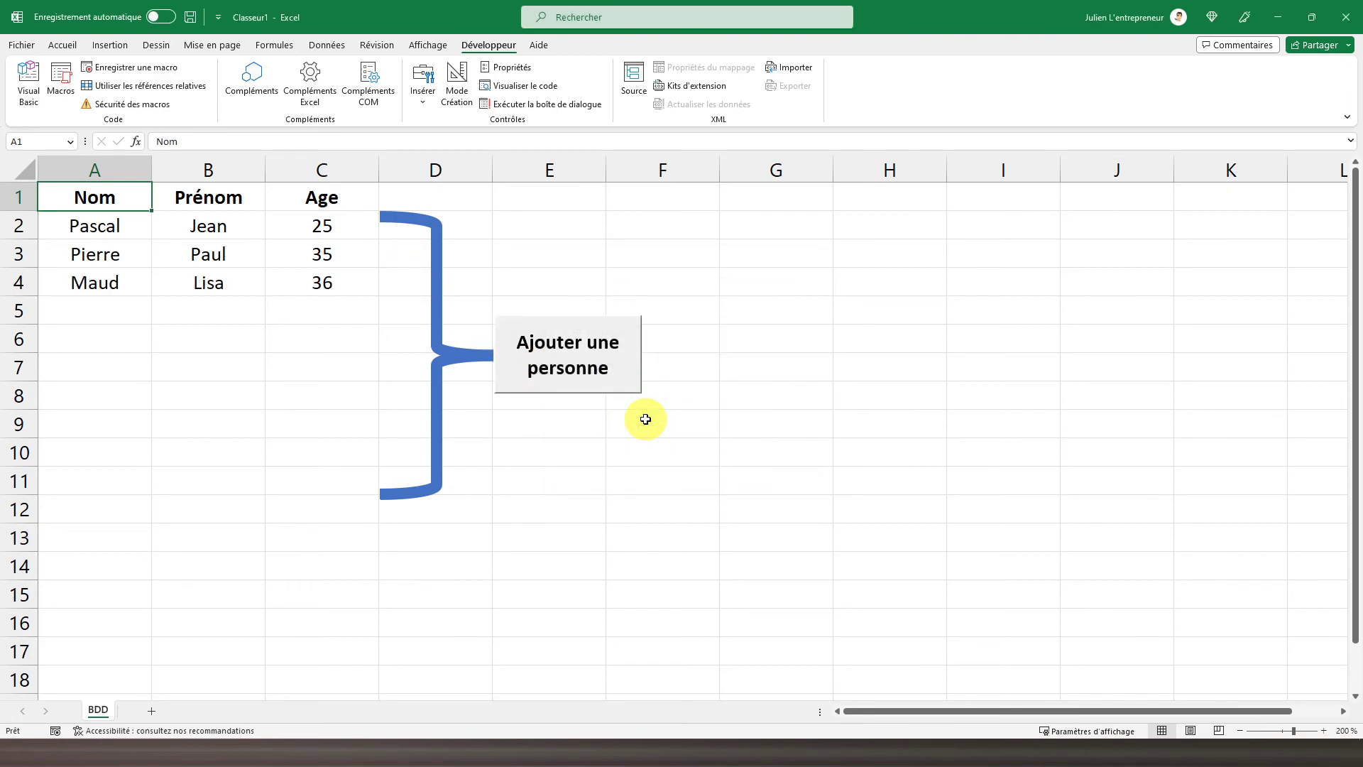
{"action": "left_click", "coordinate": [587, 366]}
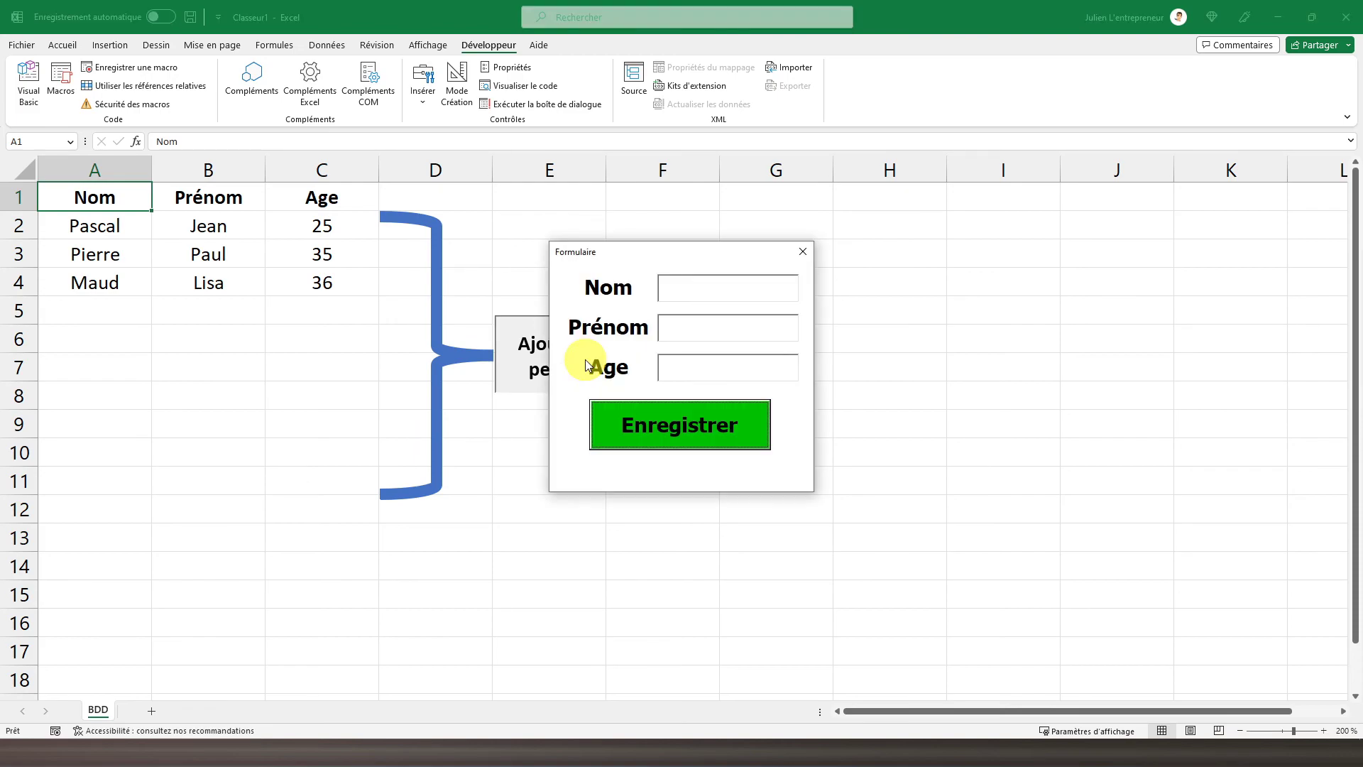